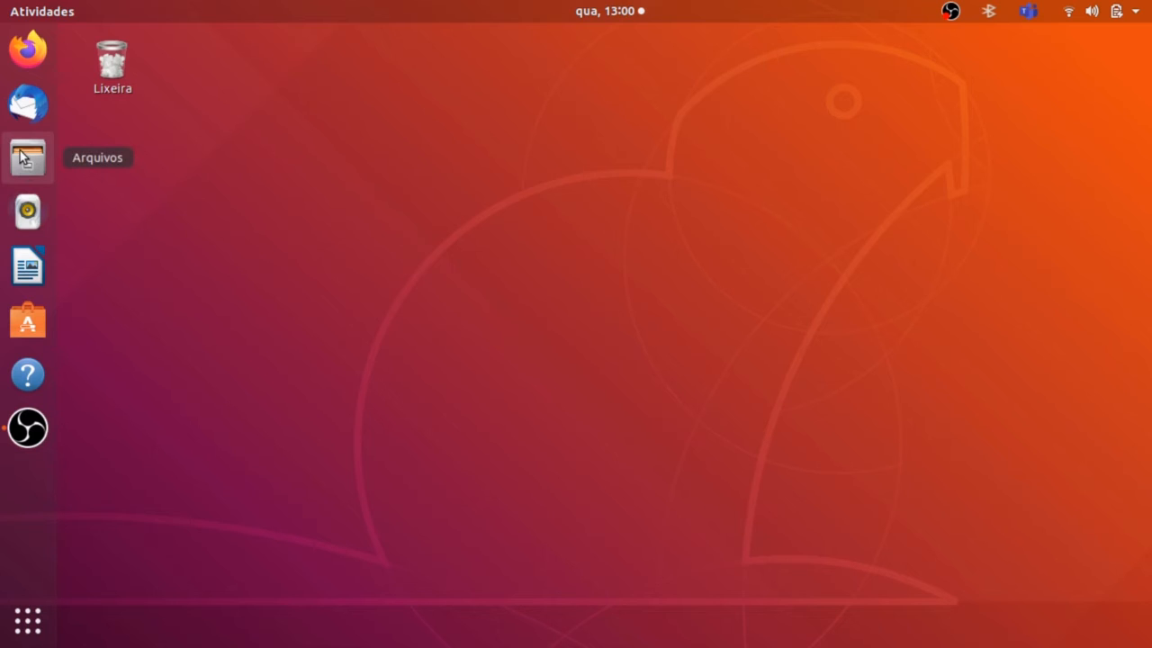
# Open the file manager and examine the subfolders of the personal folder, including Documentos, Downloads, Imagens, Música, Público and Modelos.
pyautogui.click(31, 164)
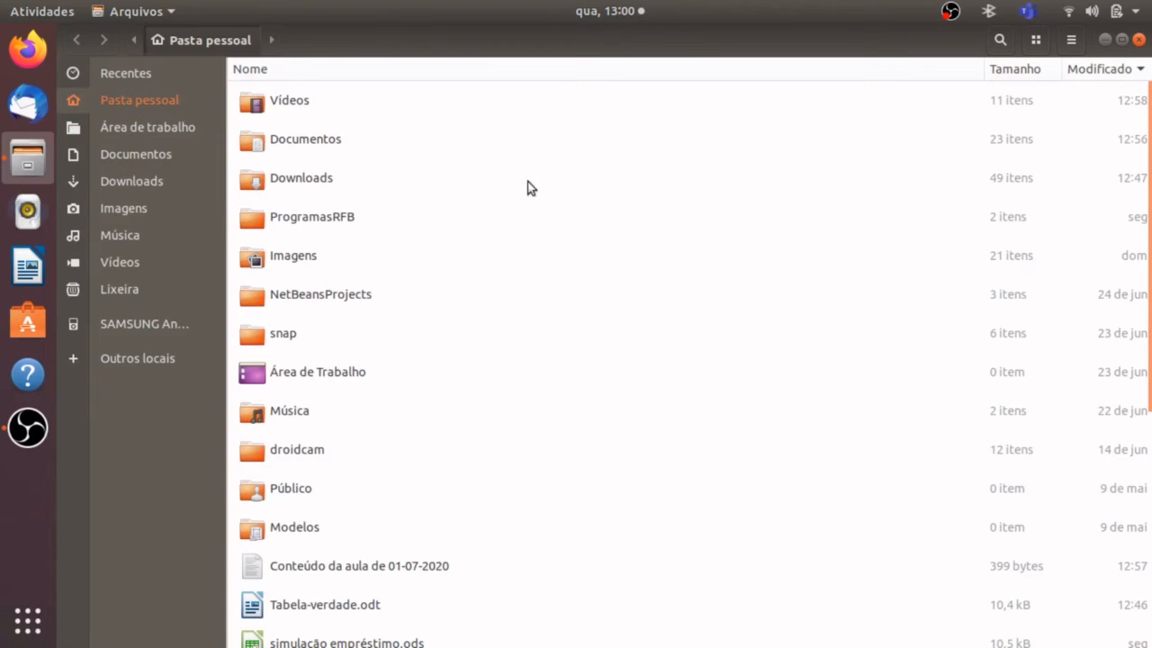
pyautogui.click(296, 99)
pyautogui.click(297, 140)
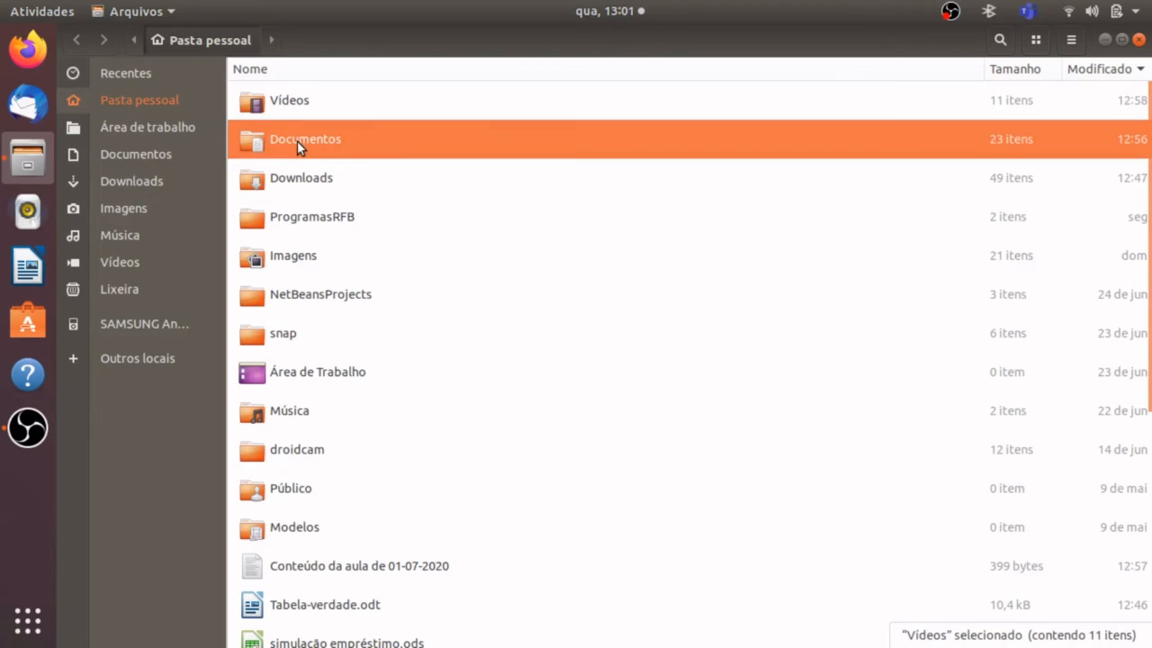
pyautogui.click(293, 185)
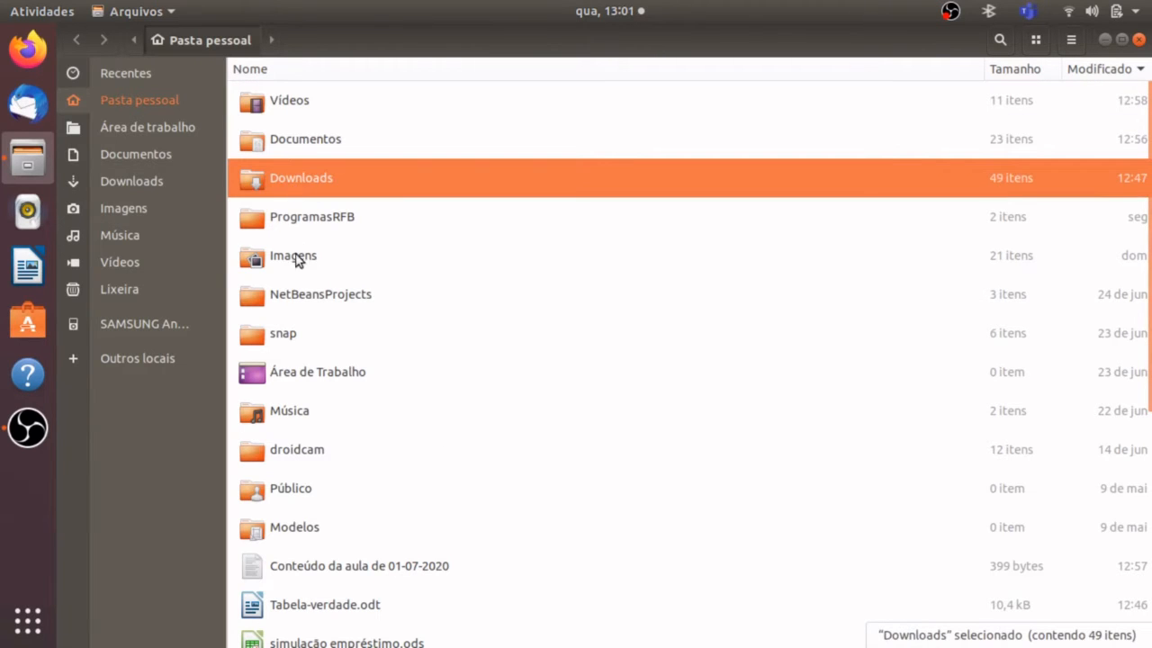
pyautogui.click(299, 260)
pyautogui.click(282, 409)
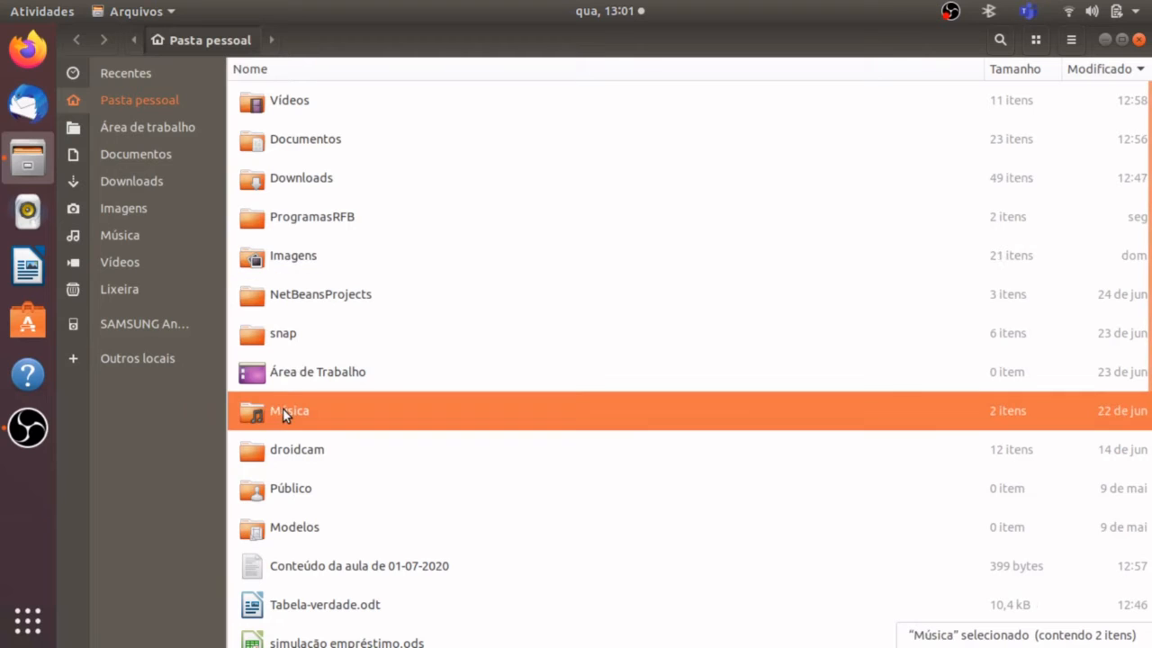
pyautogui.click(291, 494)
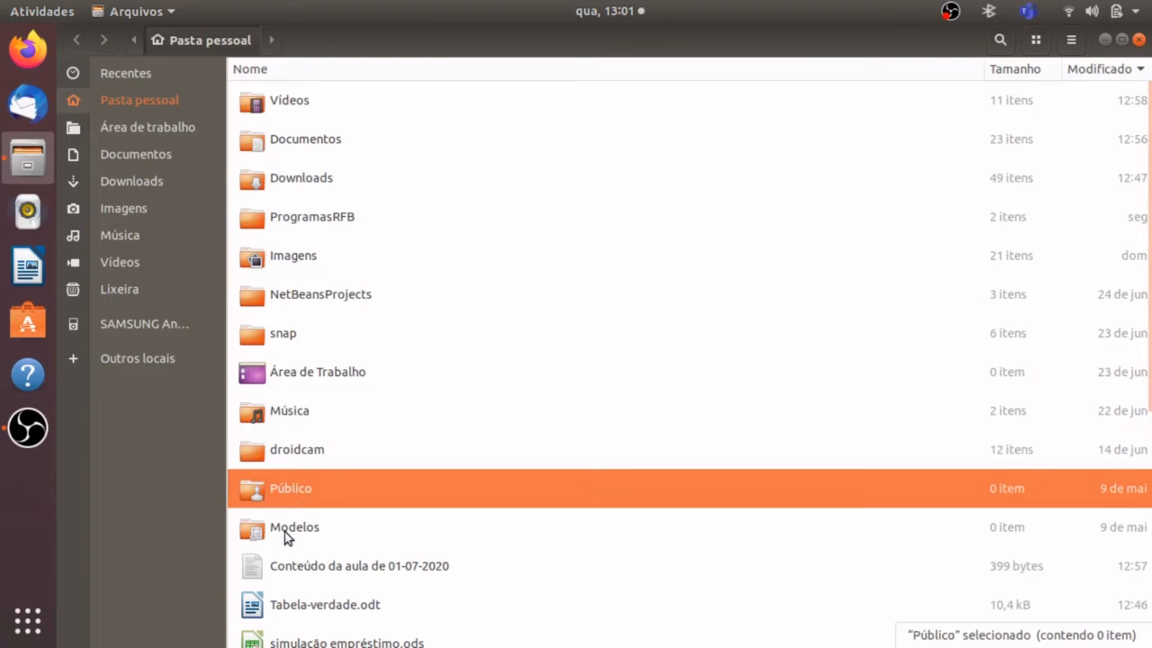
pyautogui.click(287, 536)
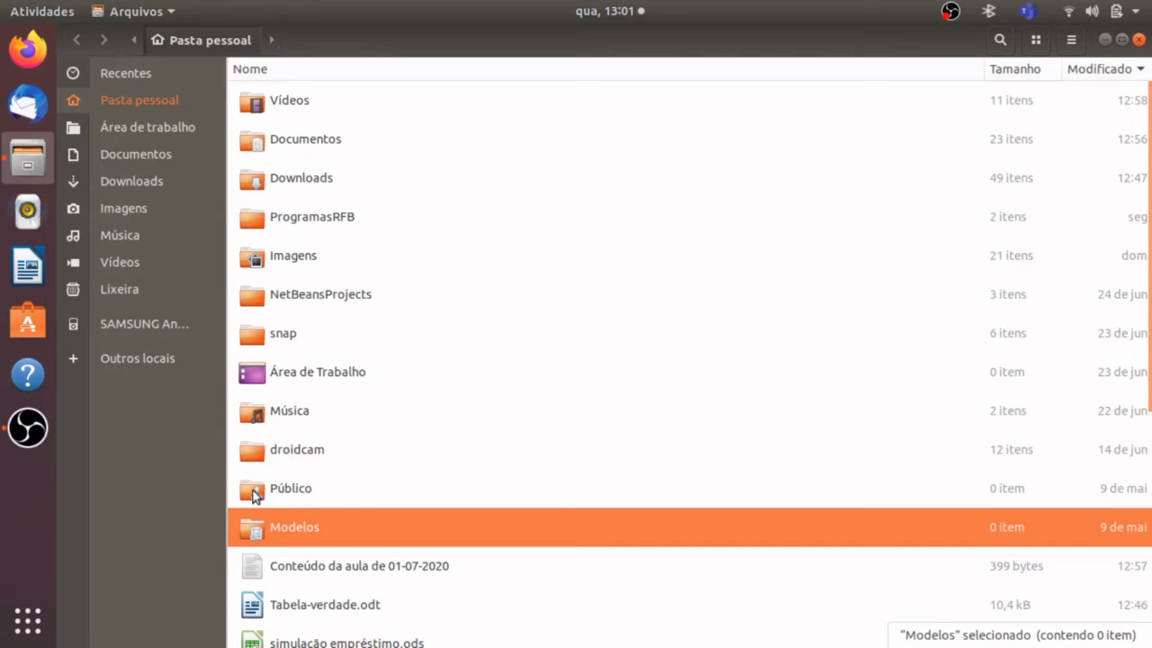
pyautogui.click(308, 484)
pyautogui.click(338, 419)
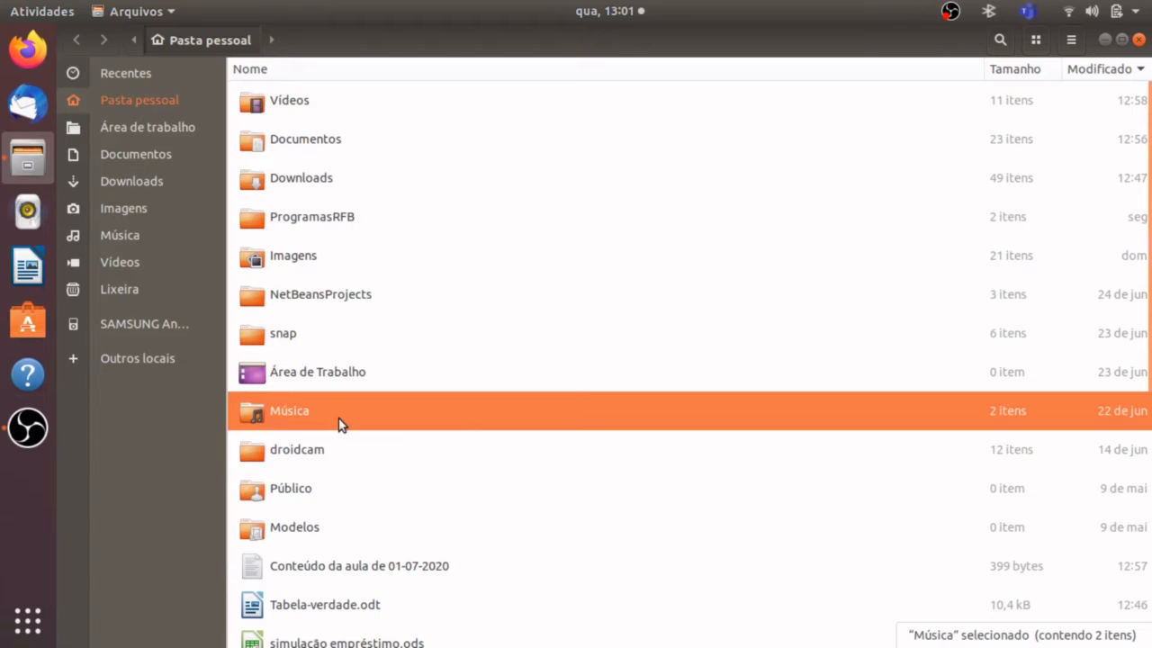
pyautogui.click(328, 261)
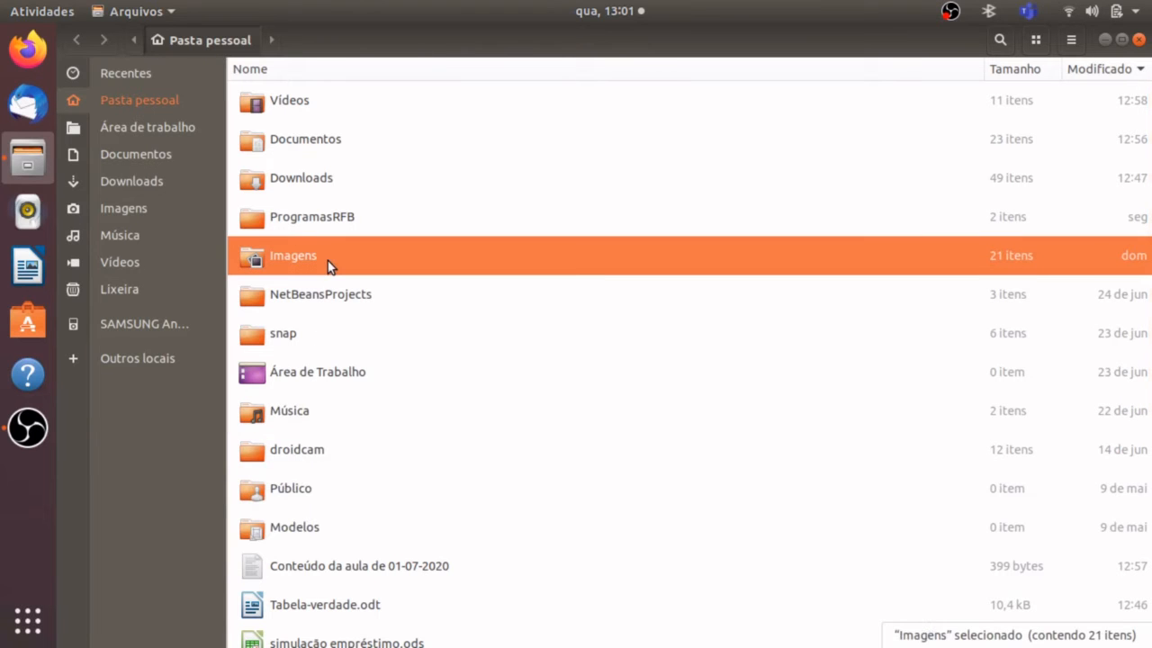
pyautogui.click(323, 148)
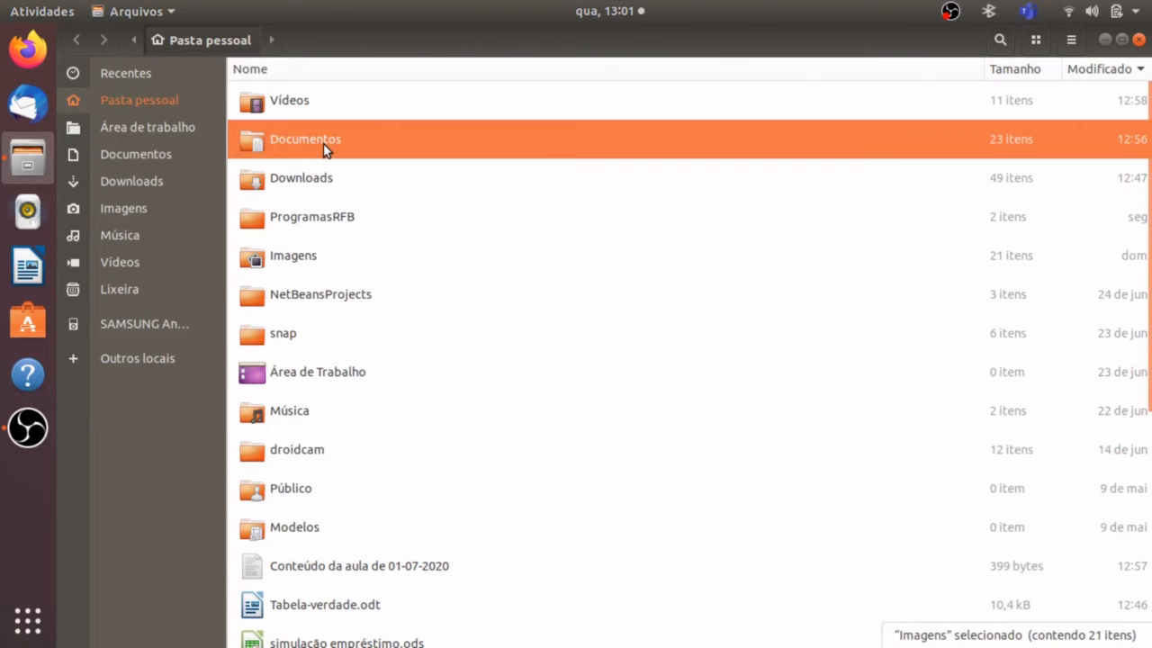
pyautogui.click(346, 219)
pyautogui.click(443, 285)
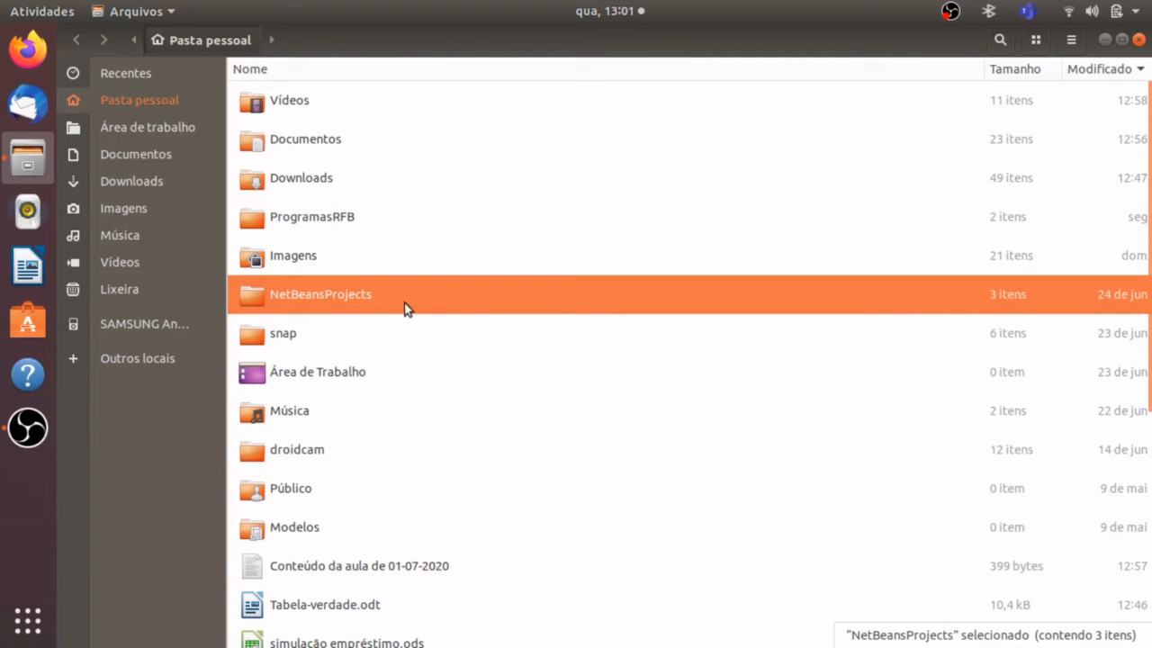
pyautogui.click(326, 144)
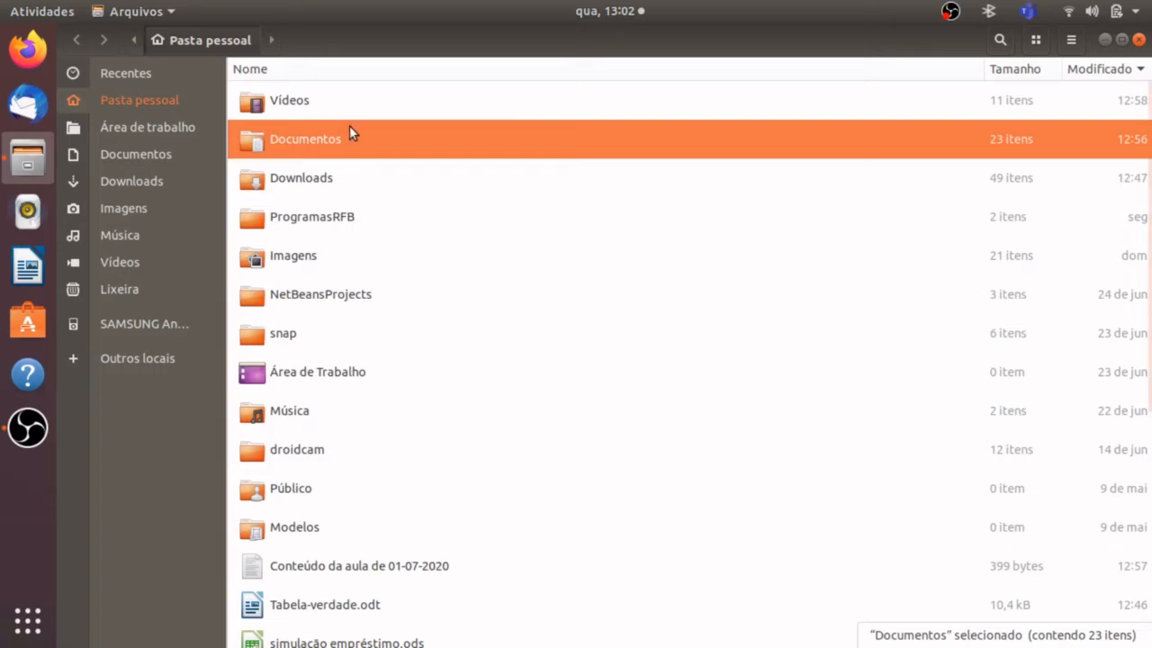
# Open the Documentos folder and examine its subfolders and the different types of files stored in it.
pyautogui.doubleClick(274, 149)
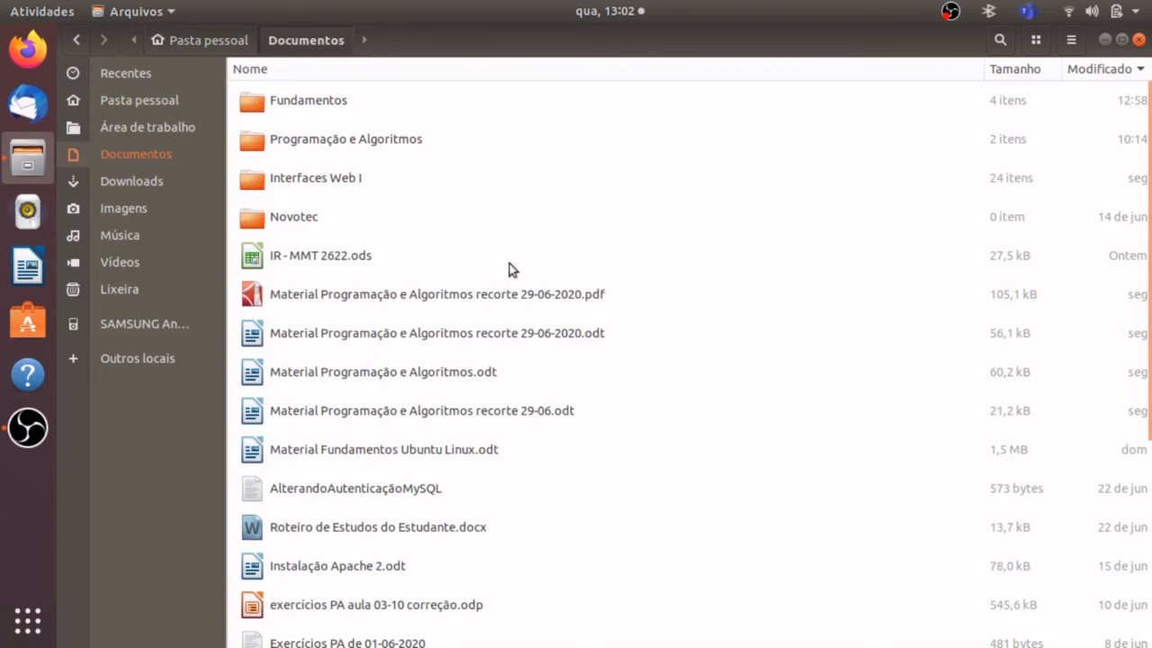
pyautogui.click(275, 105)
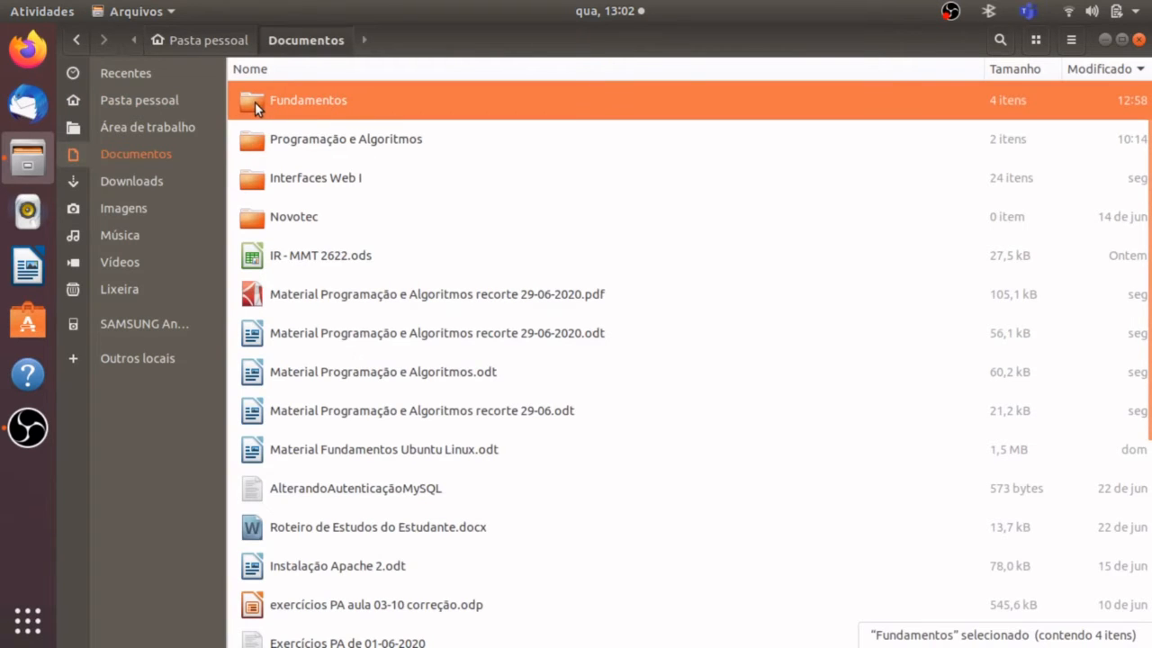
pyautogui.click(342, 144)
pyautogui.click(286, 189)
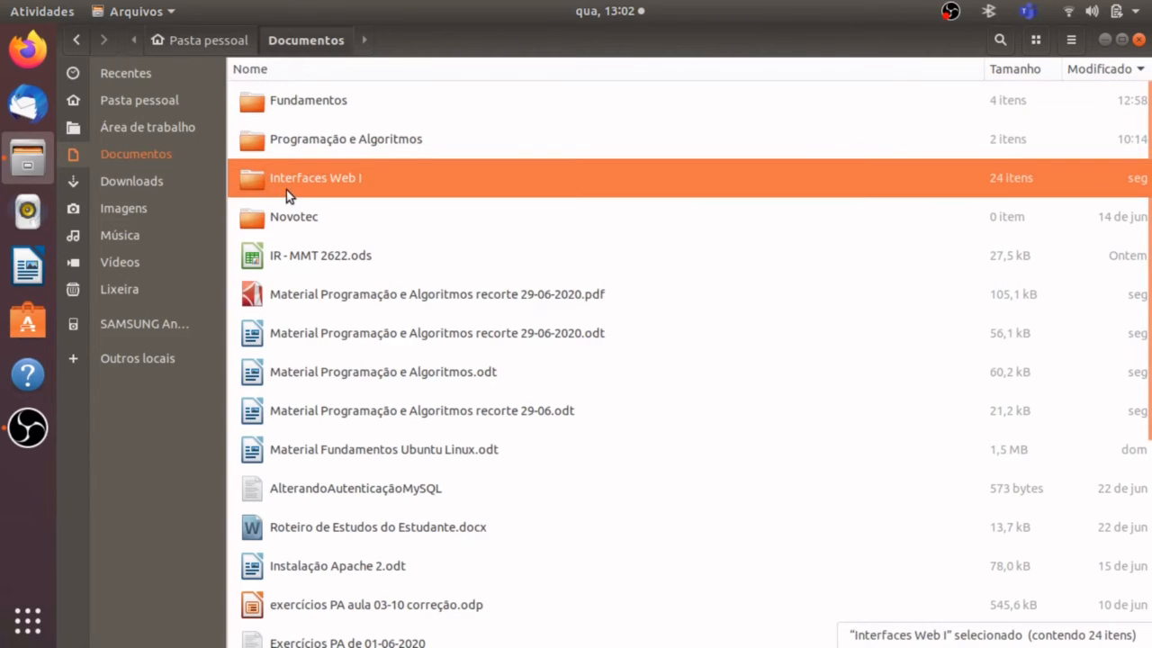
pyautogui.click(310, 227)
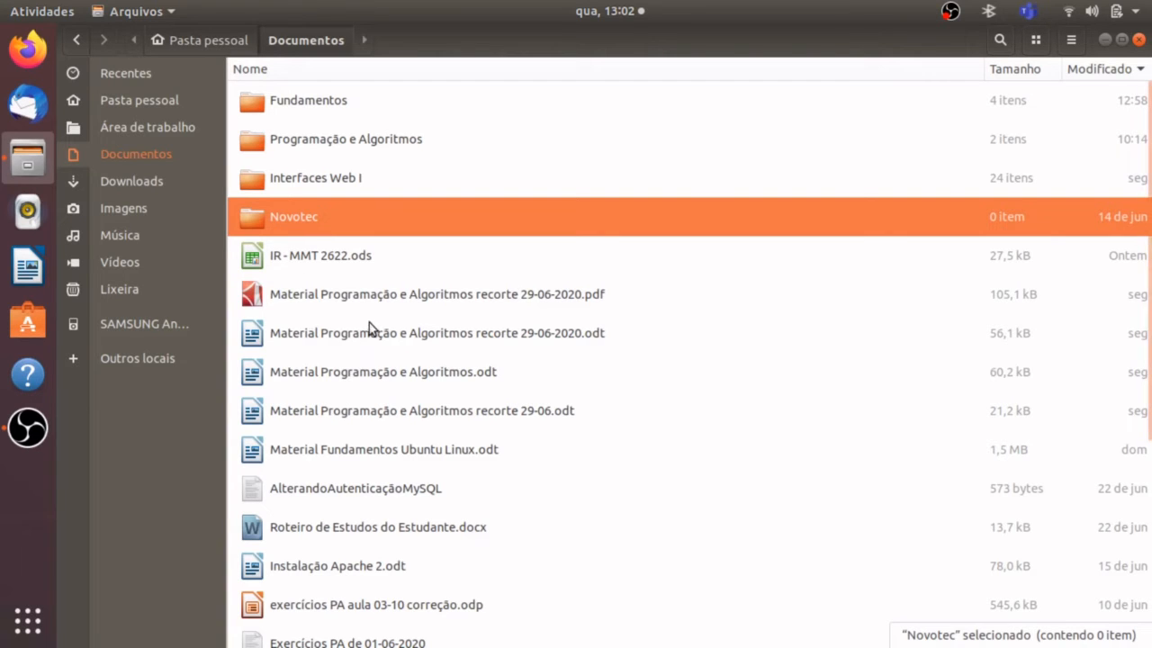
pyautogui.click(406, 296)
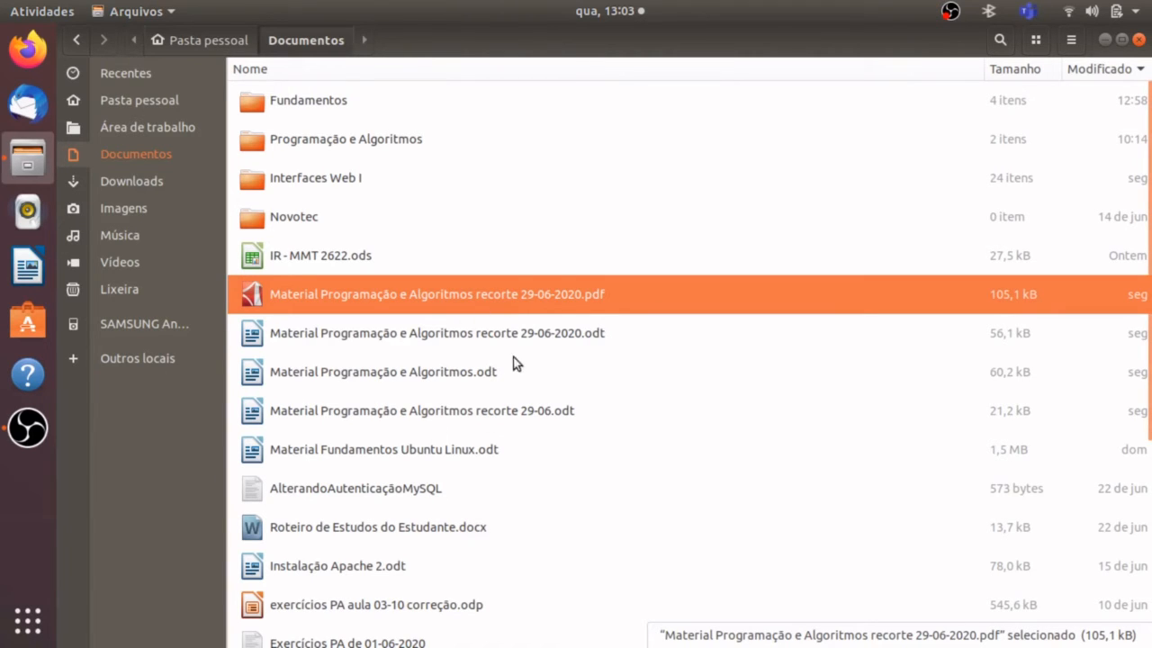
pyautogui.click(478, 533)
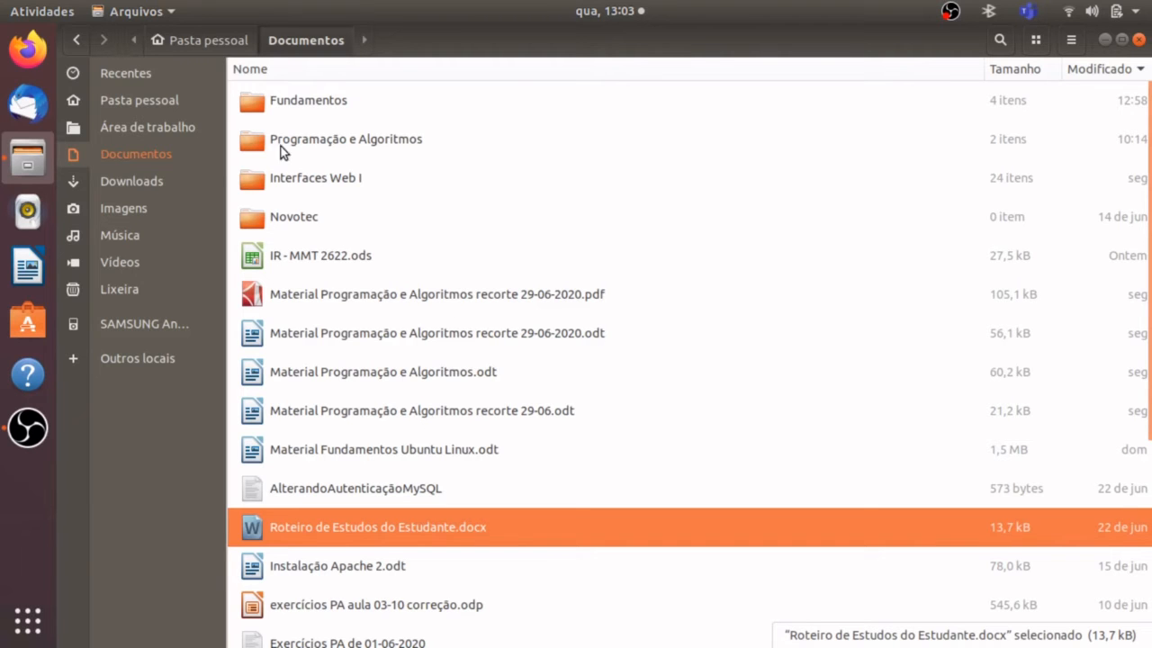
# Create a folder named "Aula de 01-07-2020" inside the Fundamentos folder and open it.
pyautogui.doubleClick(312, 105)
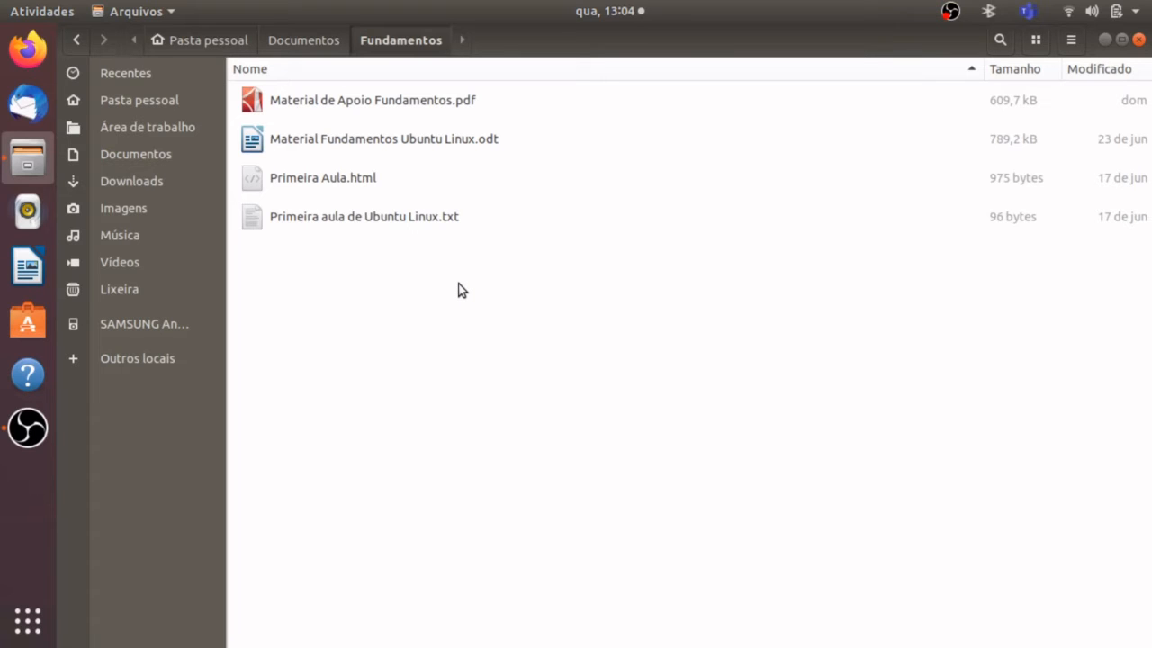
pyautogui.rightClick(458, 284)
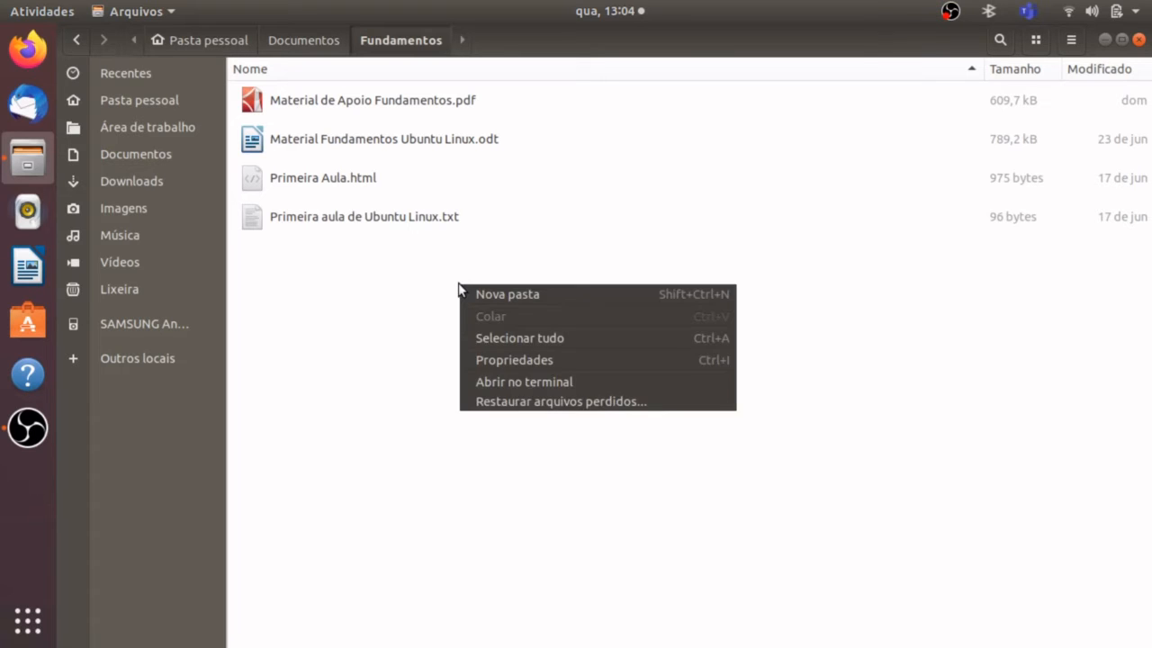
pyautogui.click(653, 297)
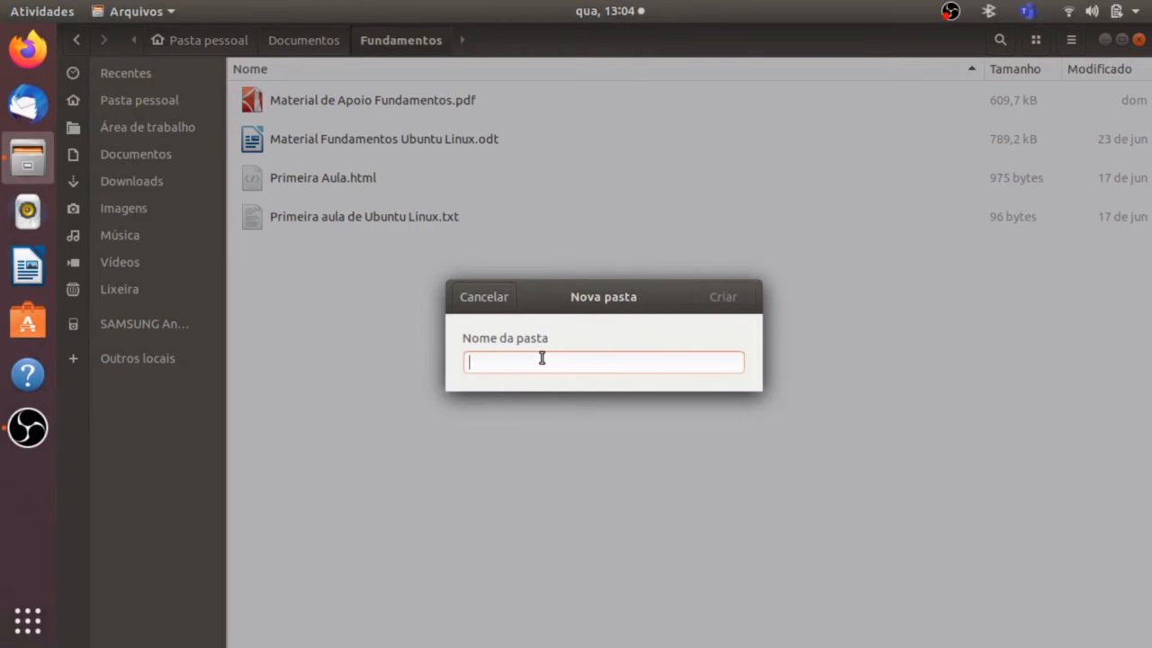
pyautogui.write('A')
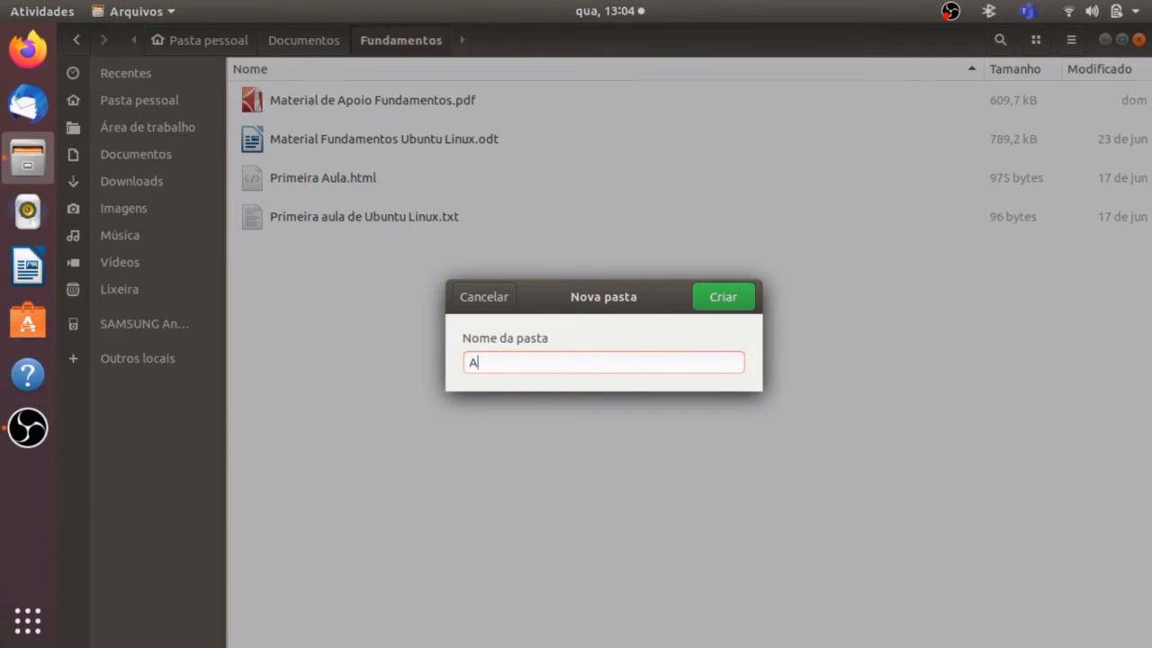
pyautogui.write('ula de 01-07-2020')
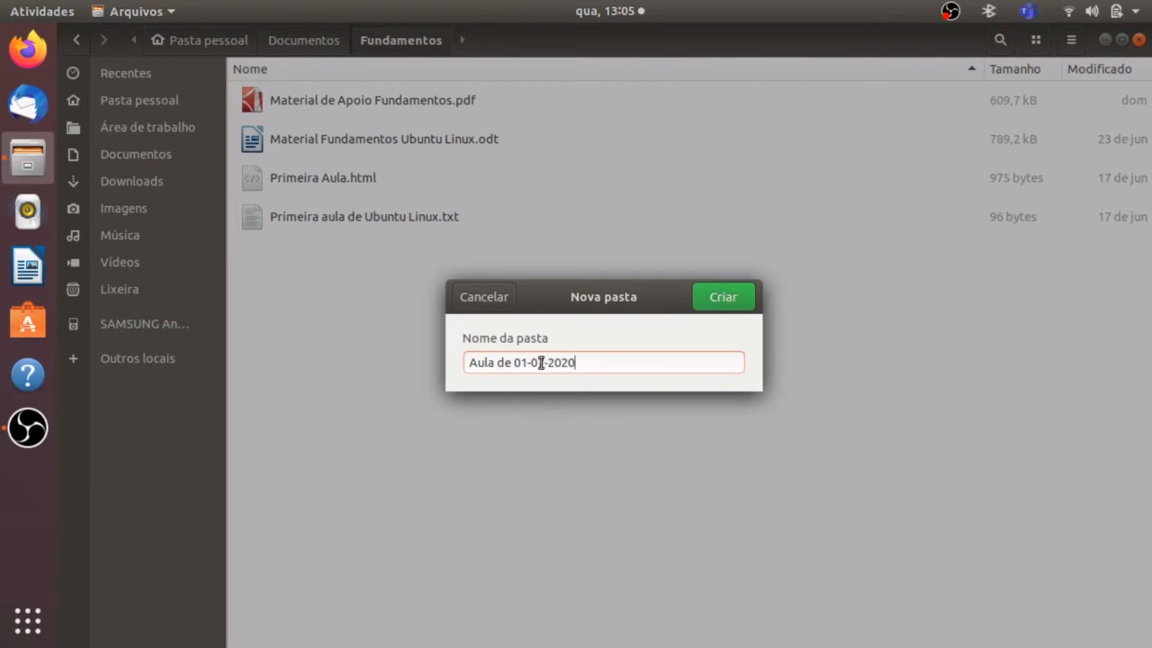
pyautogui.click(734, 293)
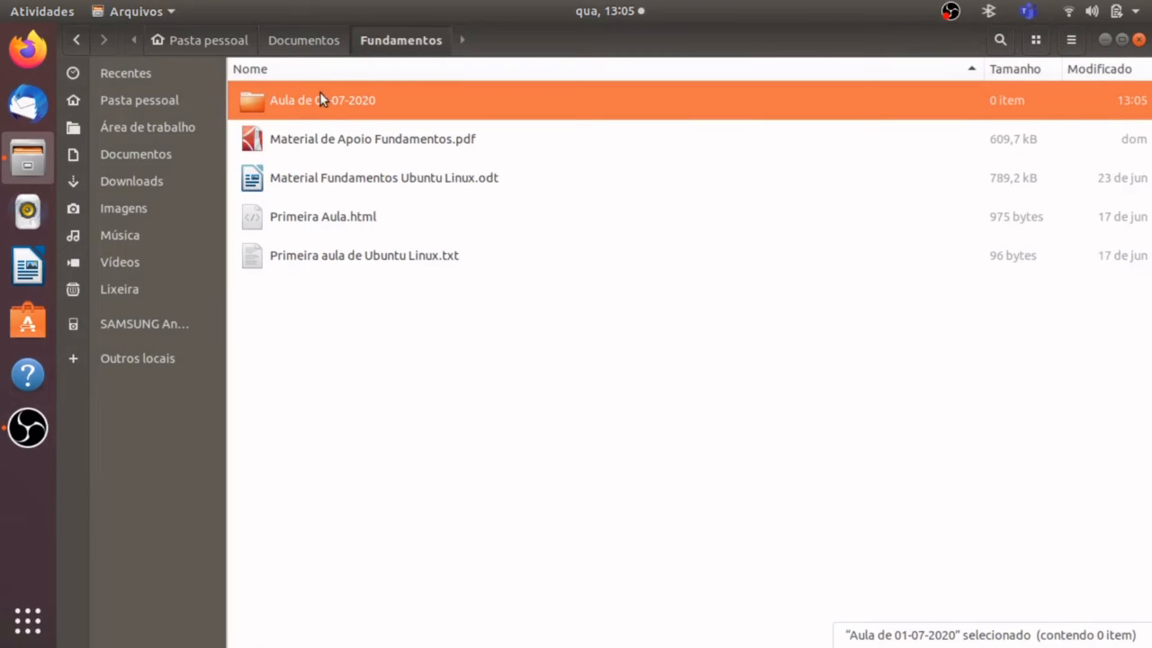
pyautogui.doubleClick(402, 104)
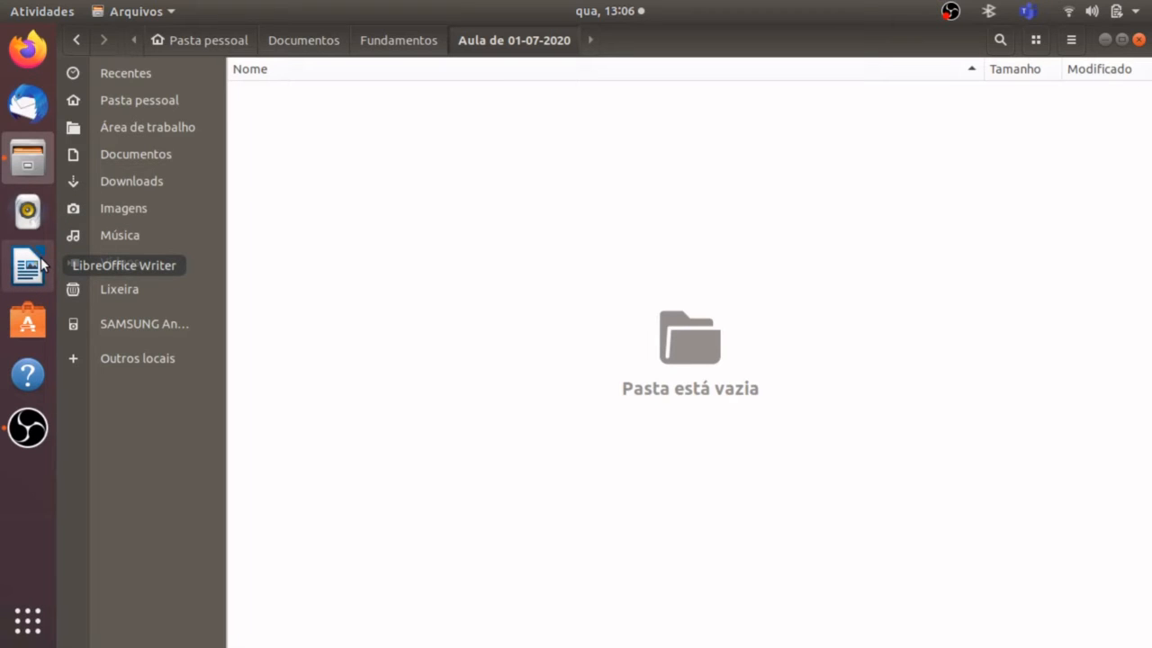
# Start a blank LibreOffice Writer document and choose Documentos/Fundamentos/Aula de 01-07-2020 as its save location.
pyautogui.click(40, 263)
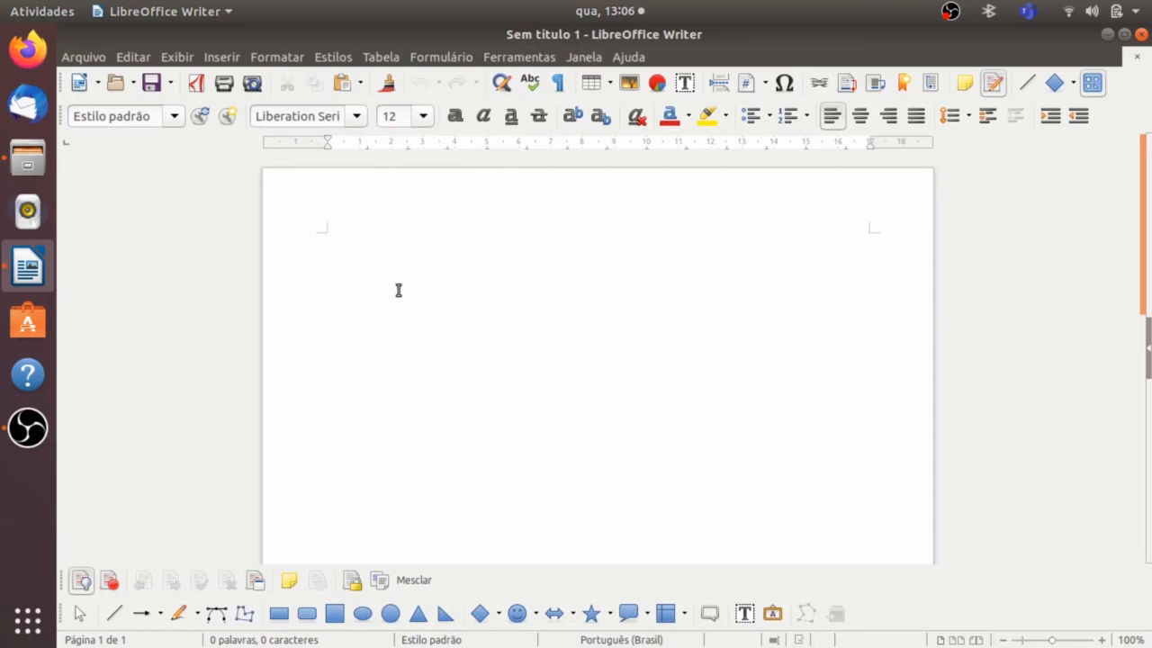
pyautogui.click(150, 85)
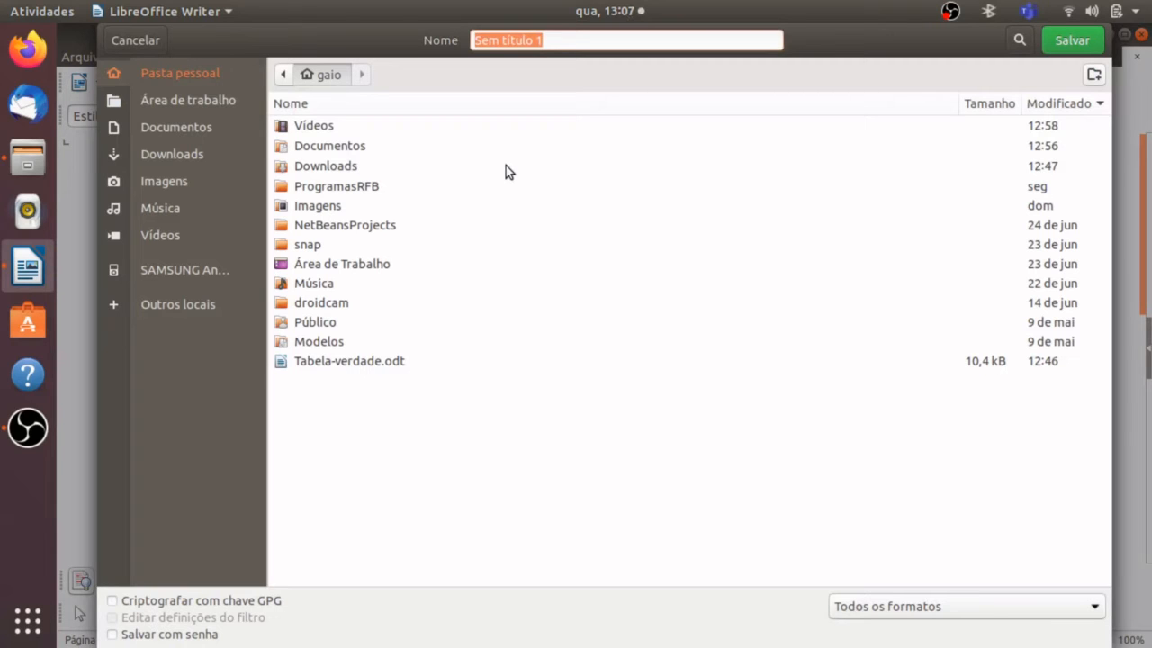
pyautogui.doubleClick(325, 147)
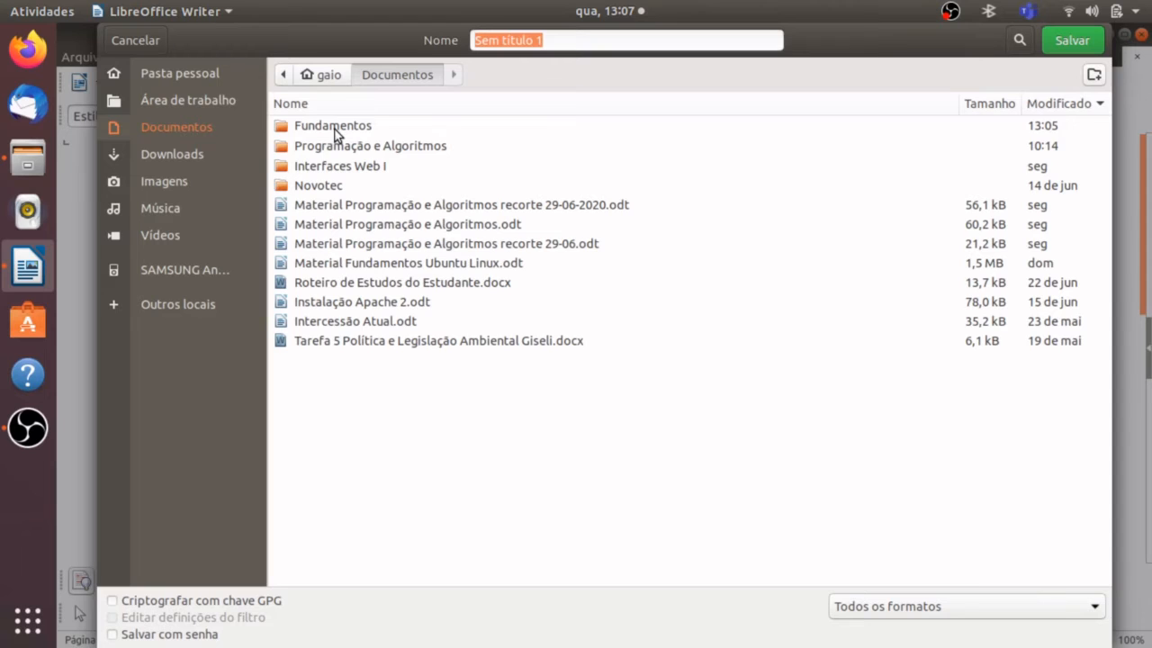
pyautogui.doubleClick(335, 131)
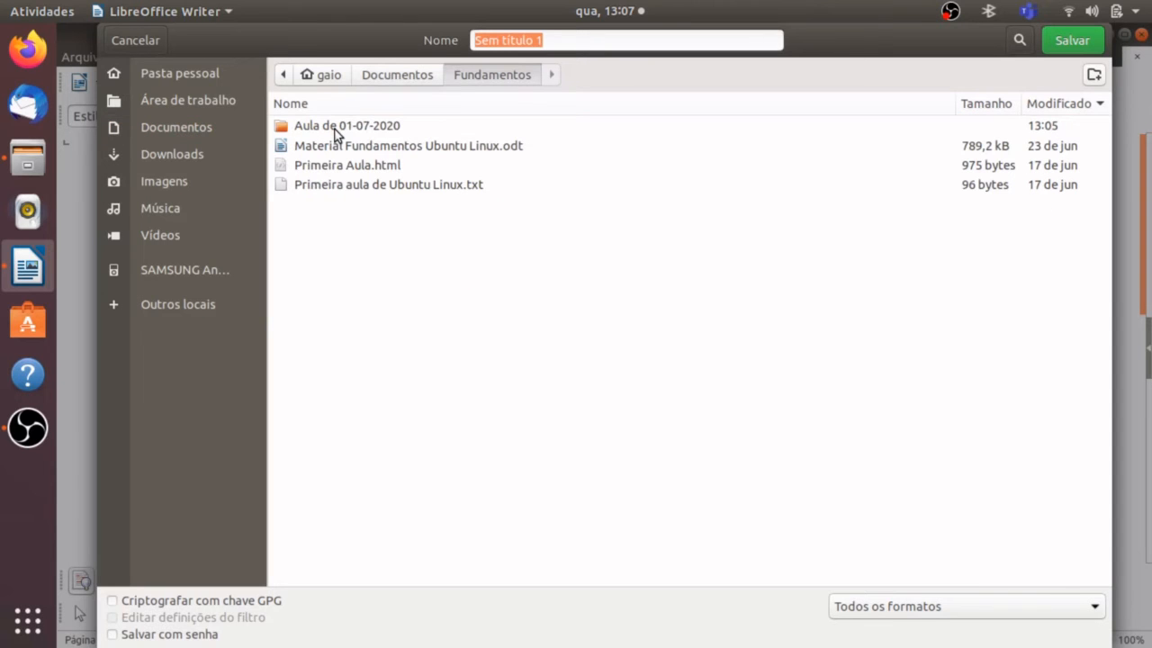
pyautogui.click(343, 128)
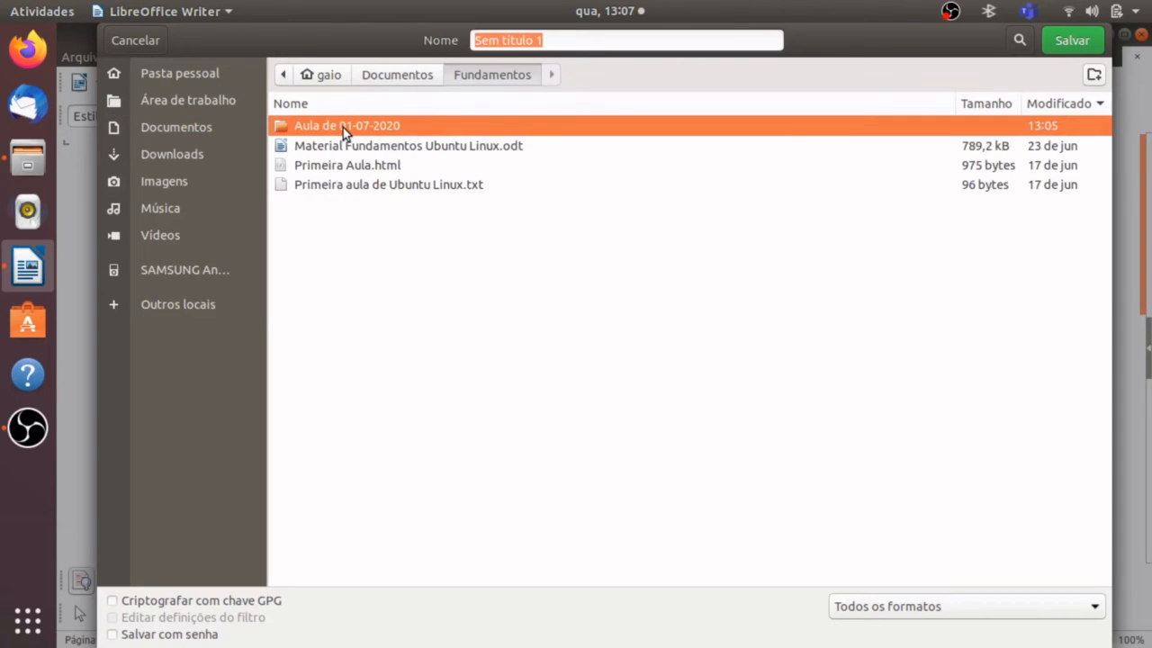
pyautogui.doubleClick(343, 128)
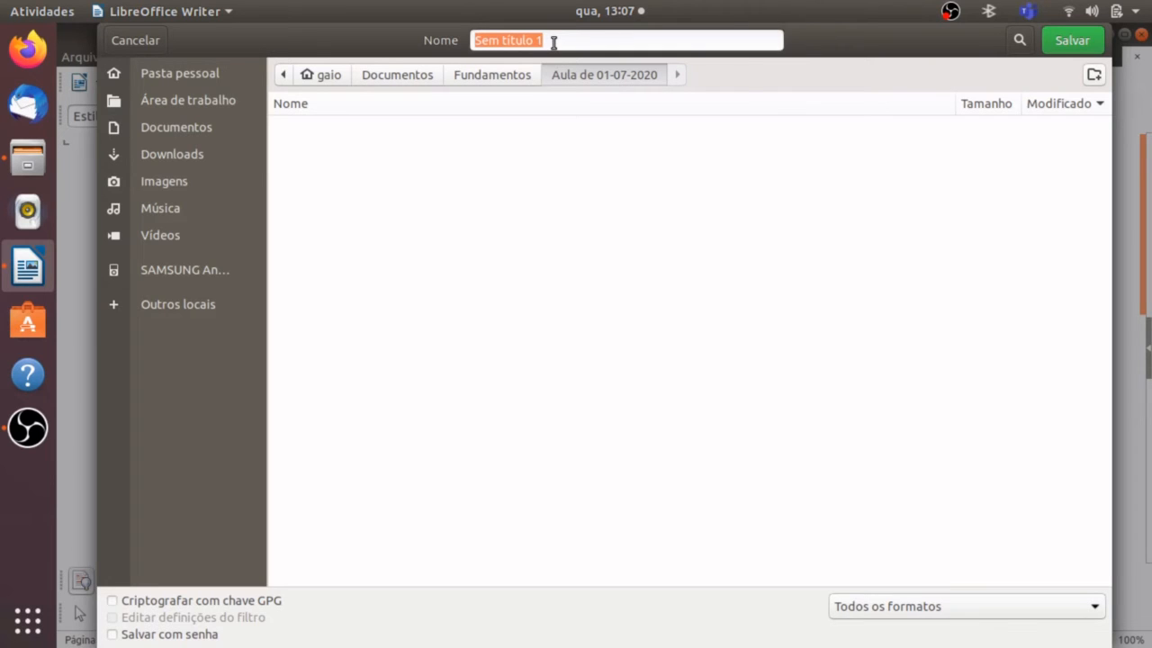
# Name the blank document "Conteúdo da aula" and save it in the chosen folder.
pyautogui.write('Co')
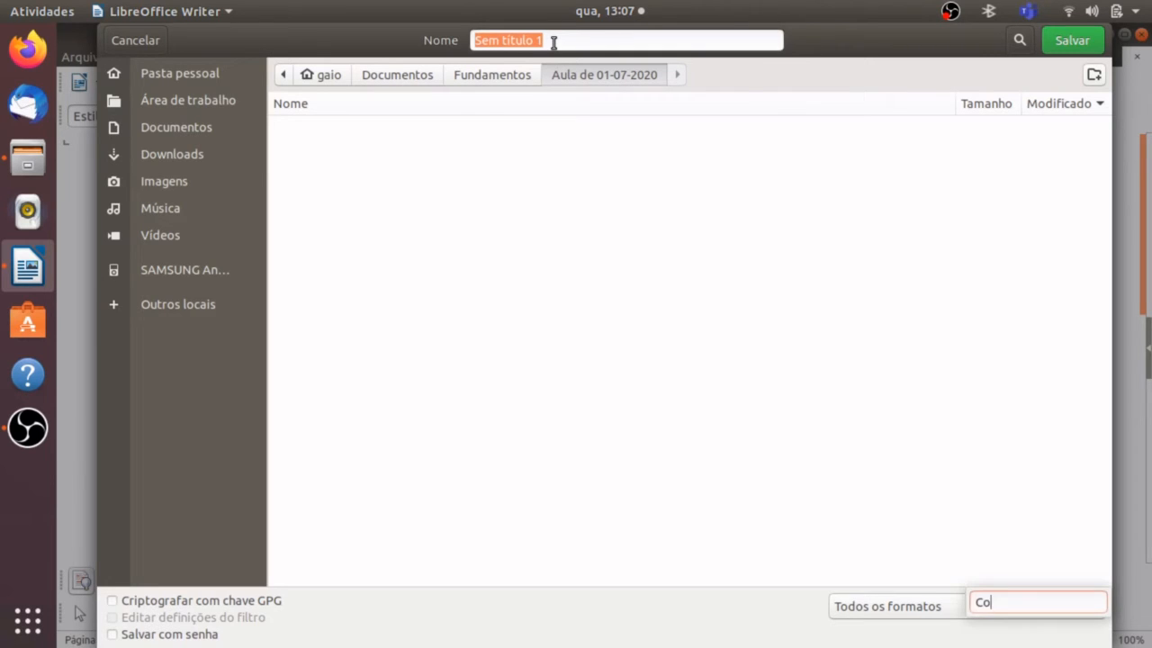
pyautogui.click(604, 40)
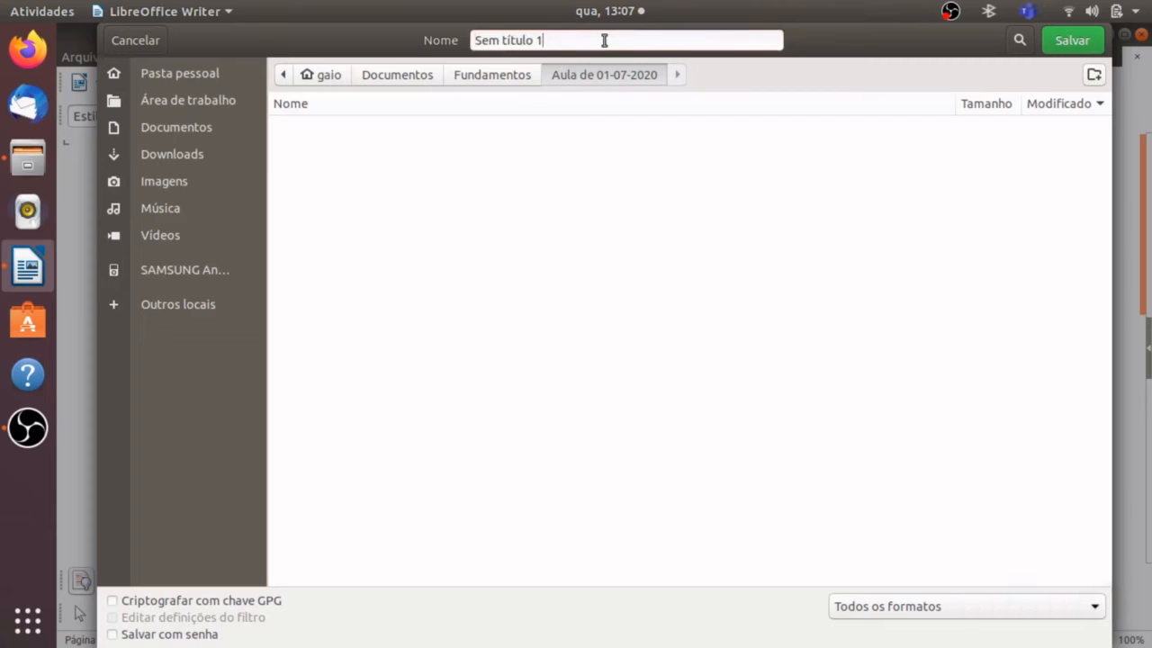
pyautogui.tripleClick(604, 41)
pyautogui.write('Conteúdo da aula')
pyautogui.click(1058, 45)
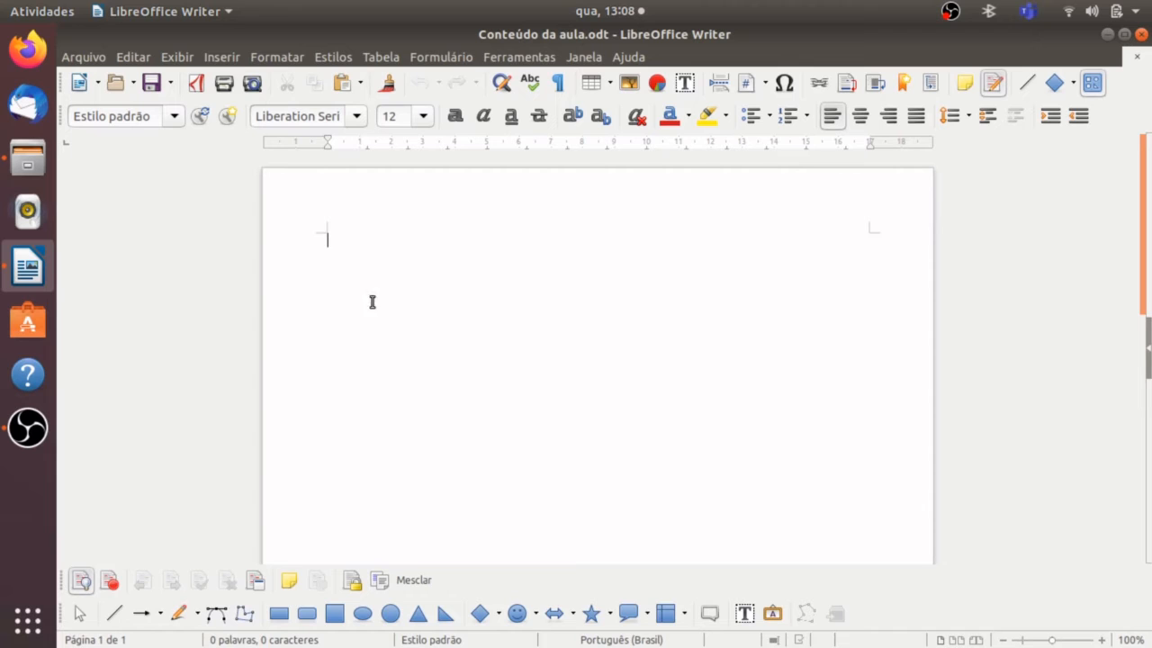
# Switch to the text editor and open the existing file "Conteúdo da aula de 01-07-2020" from the home folder.
pyautogui.click(30, 629)
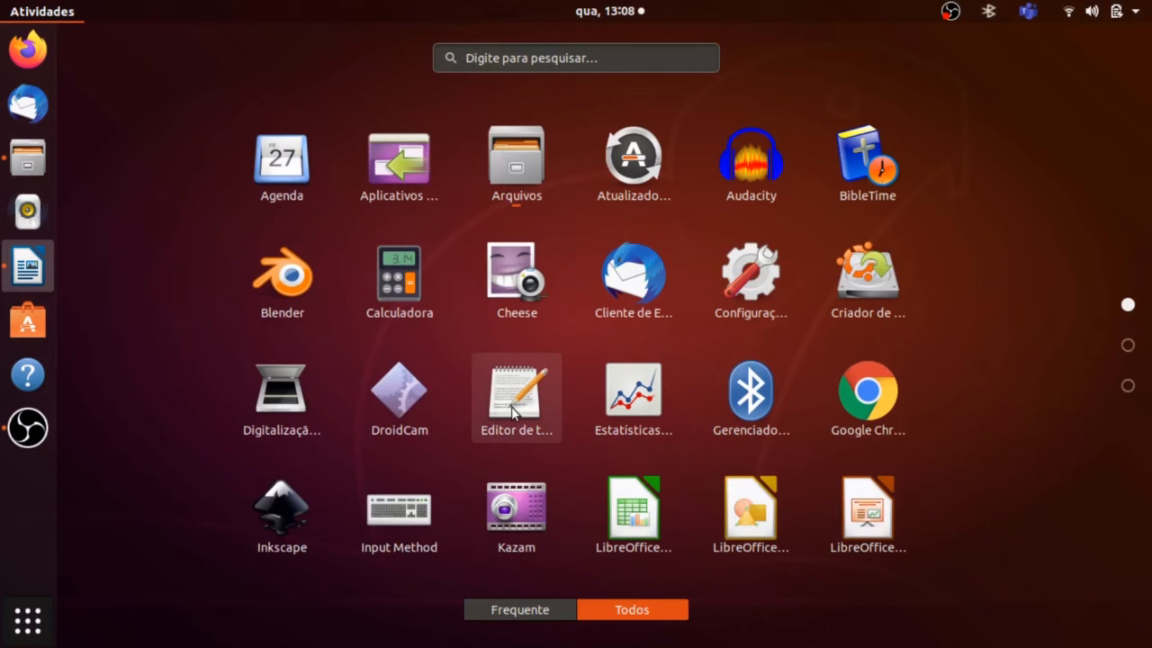
pyautogui.click(506, 410)
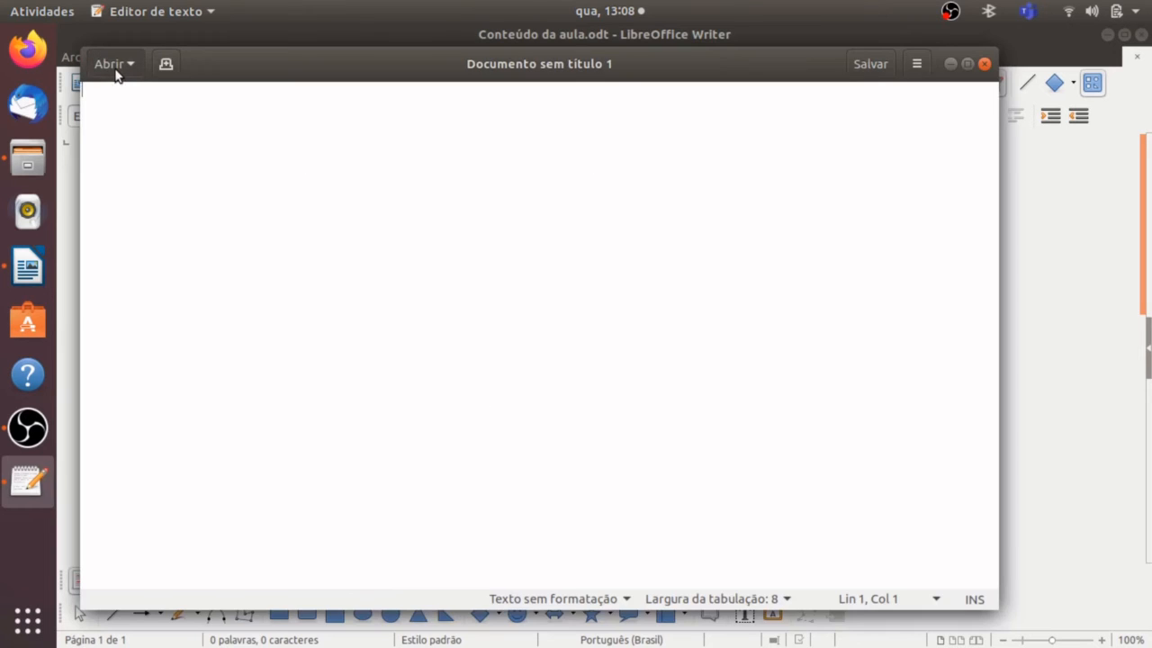
pyautogui.click(115, 68)
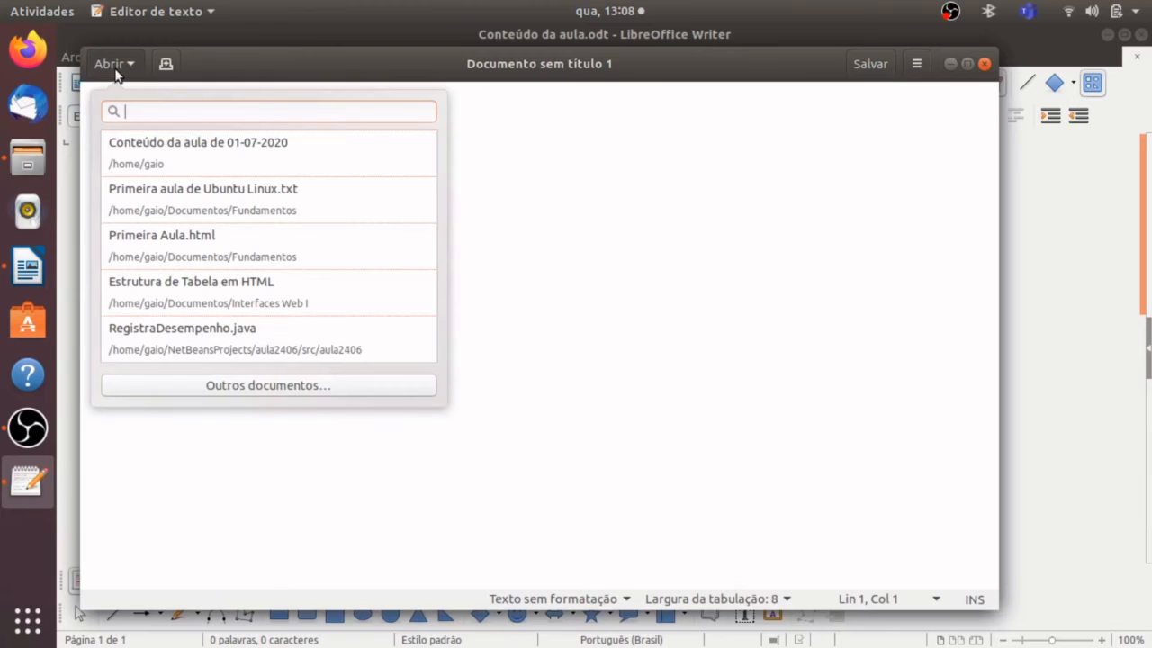
pyautogui.click(212, 154)
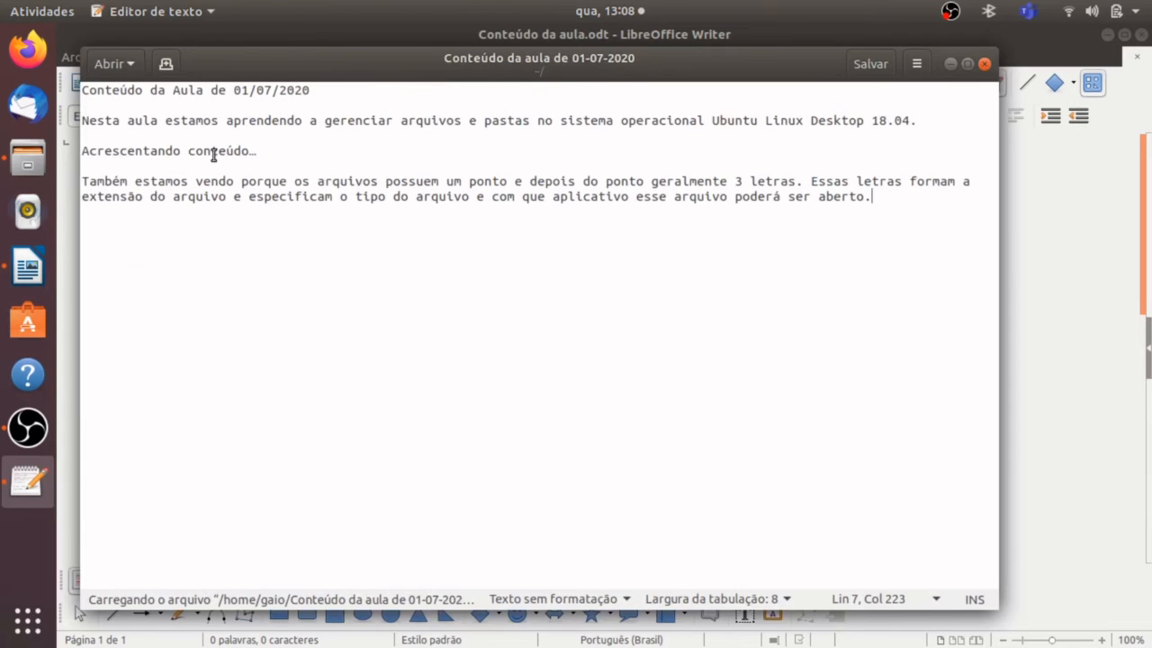
# Copy all the text of the lesson file, close the text editor, and paste it into the blank Writer document.
pyautogui.click(83, 90)
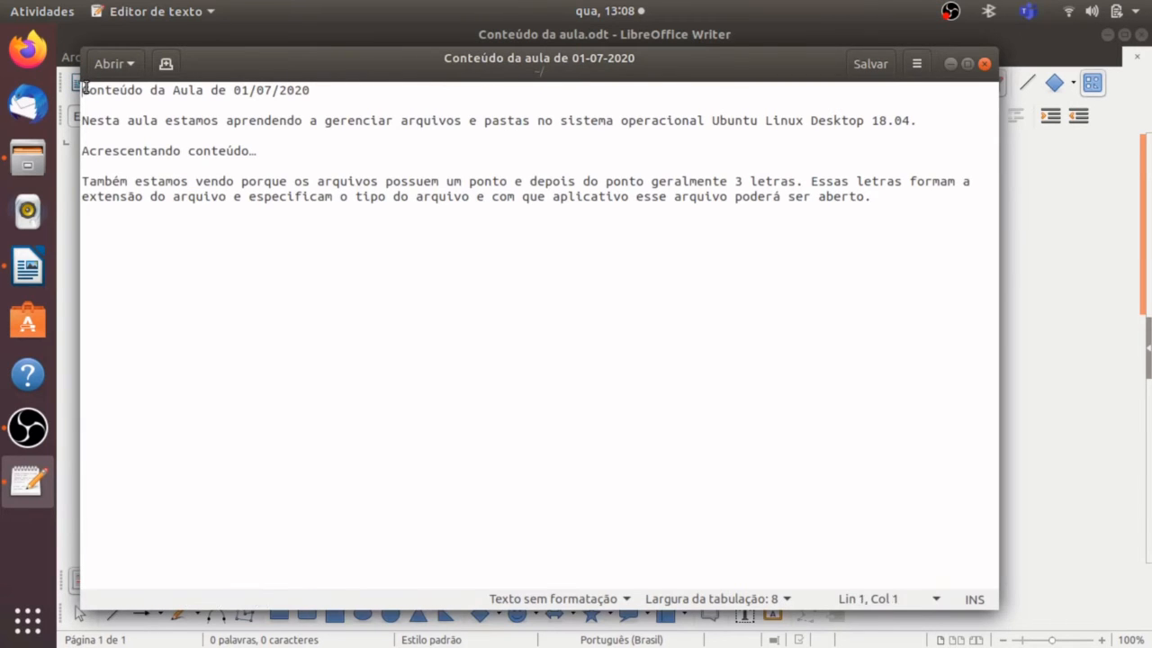
pyautogui.hotkey('shift', 'Down')
pyautogui.hotkey('shift', 'Down')
pyautogui.hotkey('shift', 'Down')
pyautogui.hotkey('shift', 'Down')
pyautogui.hotkey('shift', 'Down')
pyautogui.hotkey('shift', 'Down')
pyautogui.hotkey('shift', 'Down')
pyautogui.hotkey('ctrl', 'c')
pyautogui.hotkey('shift', 'Down')
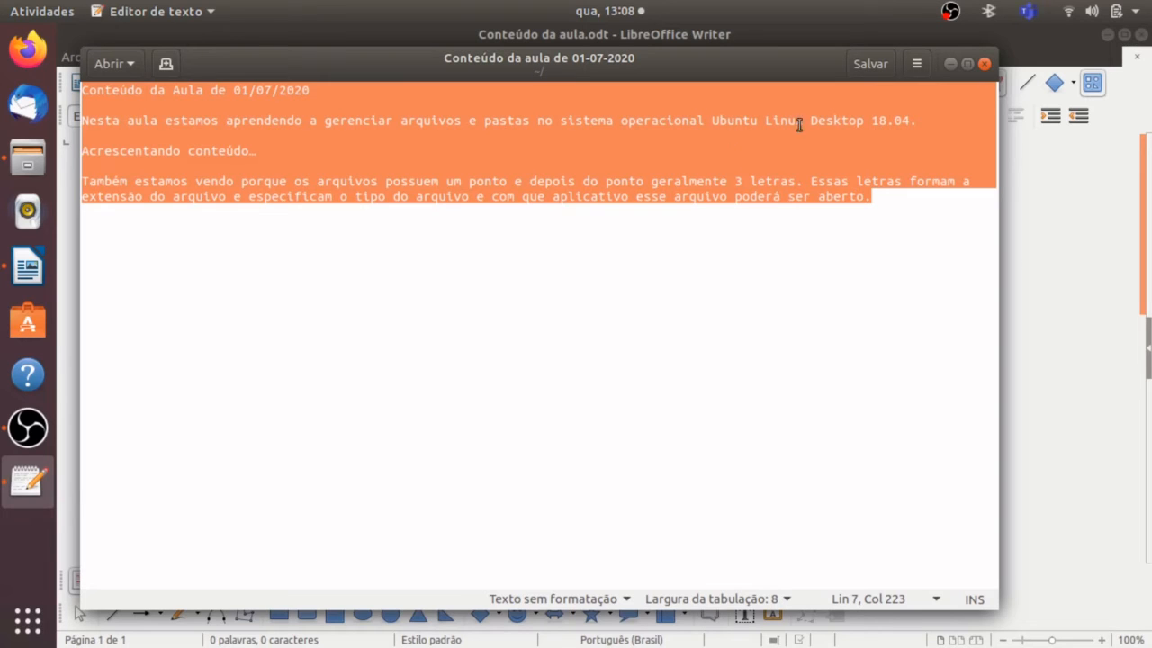
pyautogui.click(985, 63)
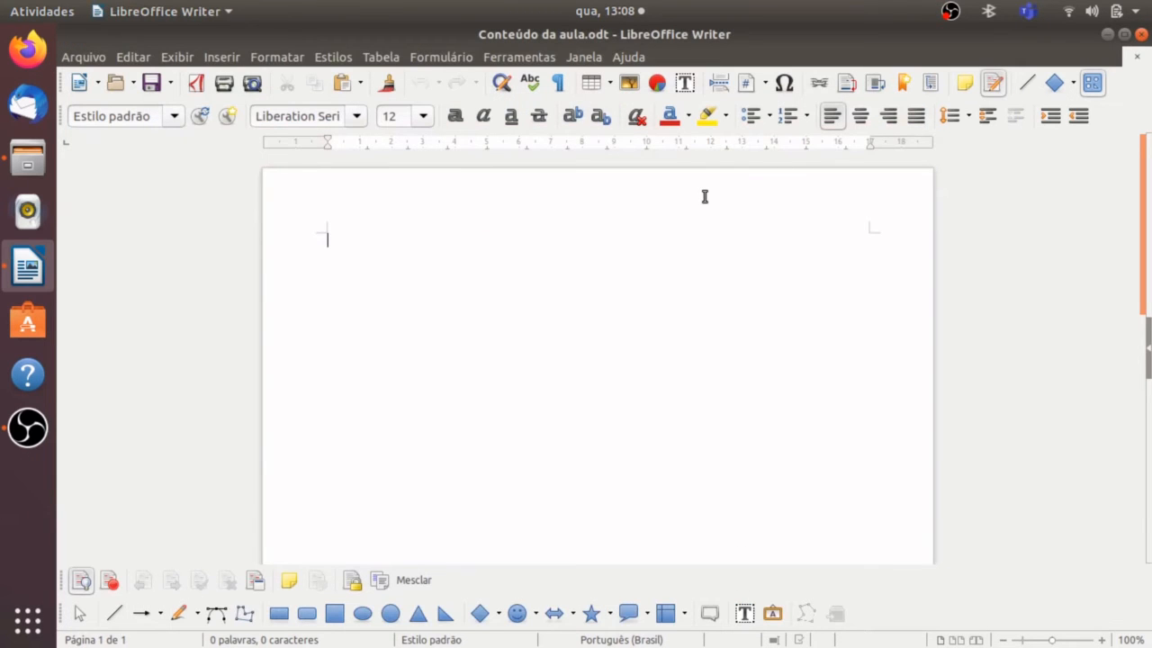
pyautogui.hotkey('ctrl', 'v')
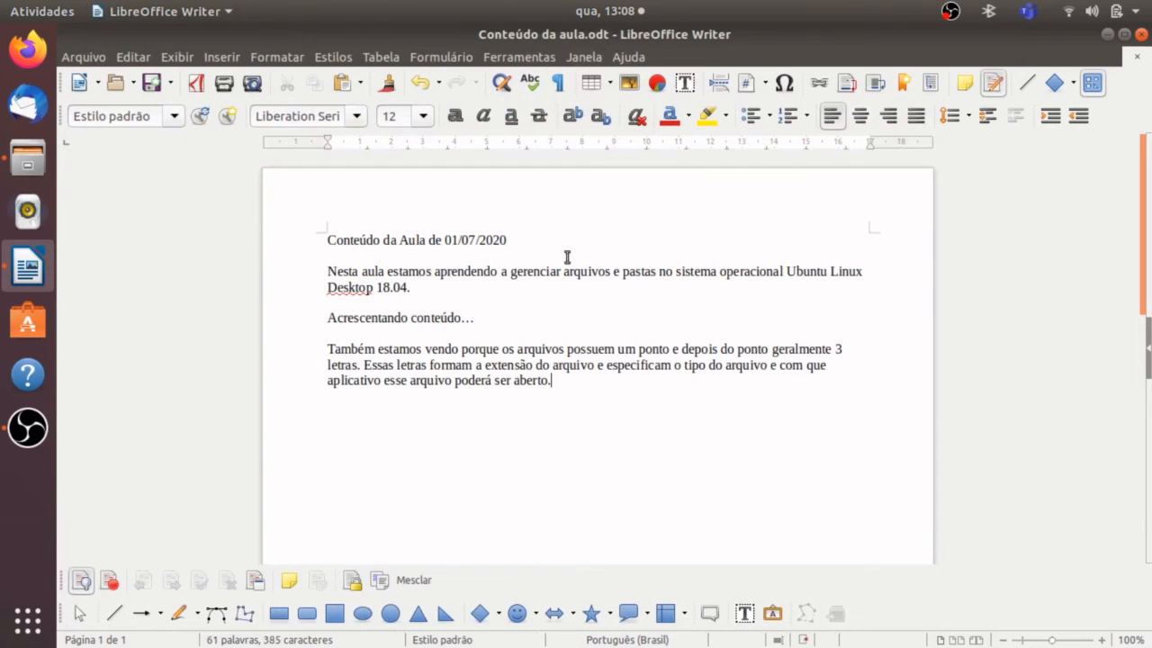
# Set the font of all the pasted text to Ubuntu.
pyautogui.moveTo(327, 241); pyautogui.dragTo(628, 373)
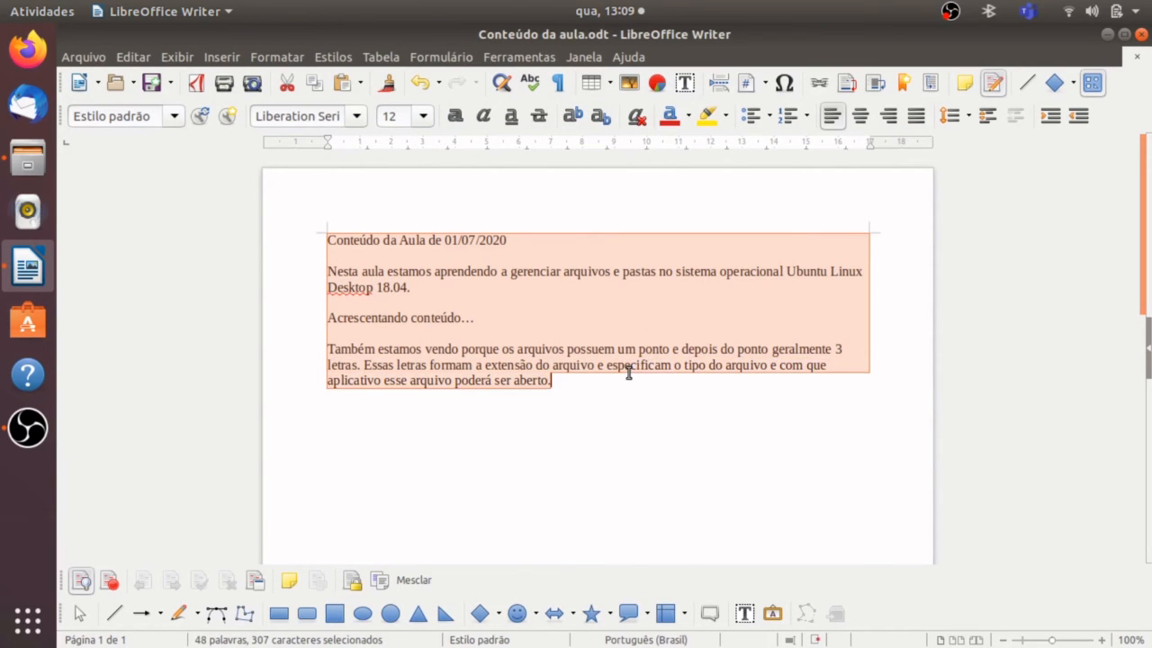
pyautogui.click(357, 120)
pyautogui.click(330, 136)
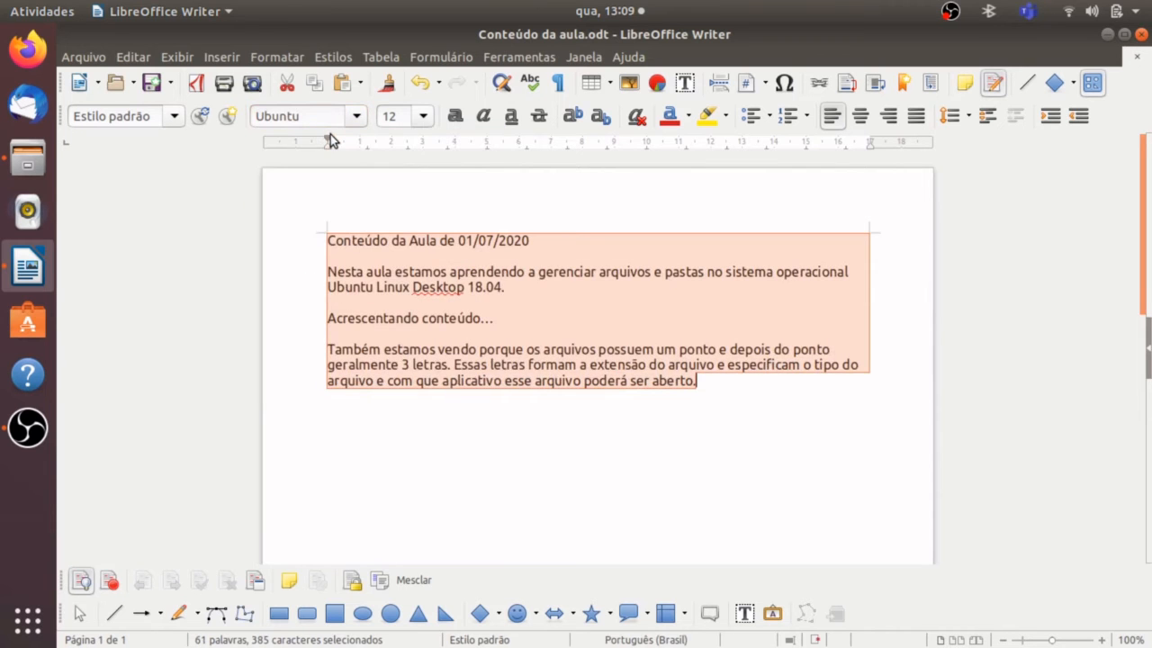
# Format the title line "Conteúdo da Aula de 01/07/2020" as 14 pt bold.
pyautogui.tripleClick(327, 241)
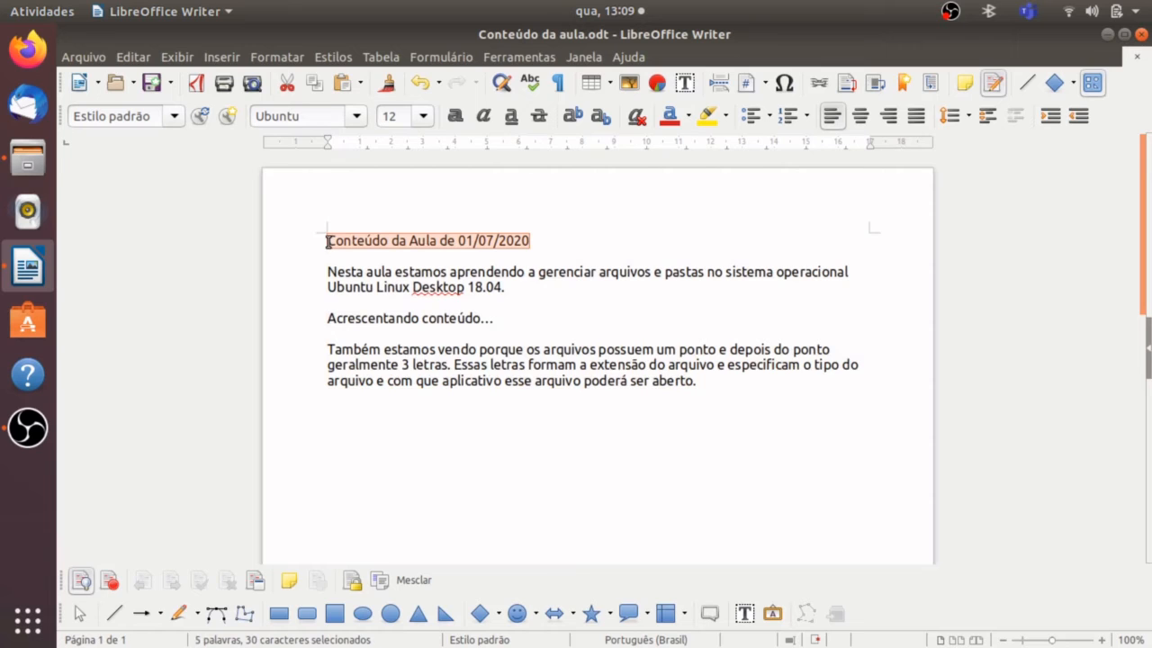
pyautogui.click(422, 116)
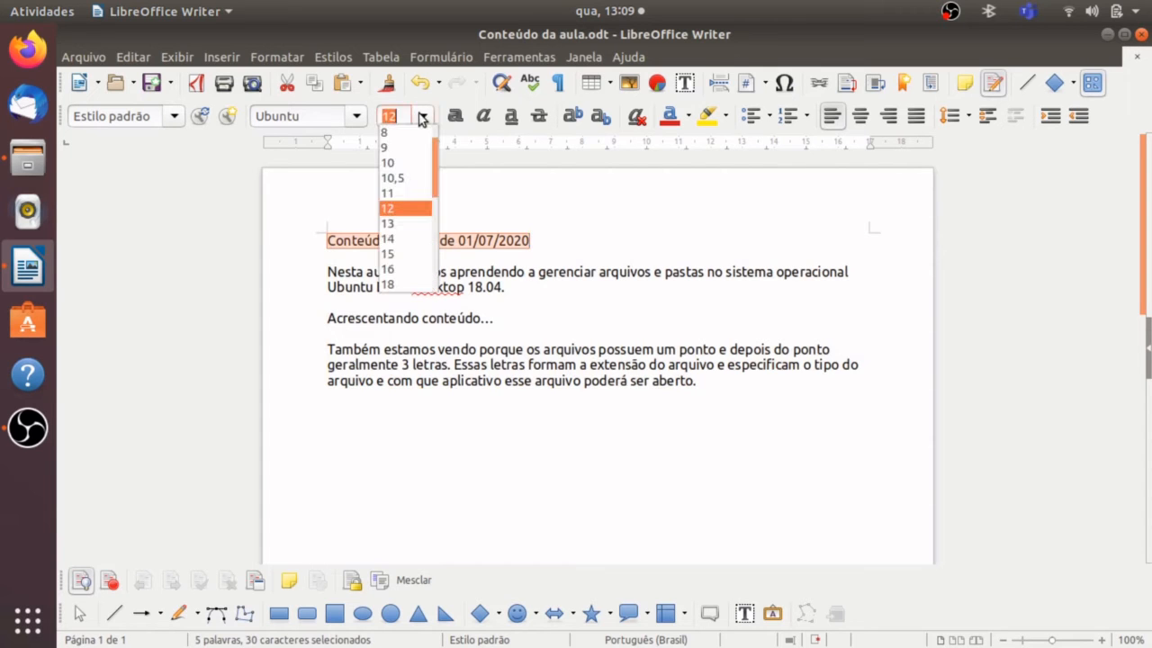
pyautogui.click(407, 239)
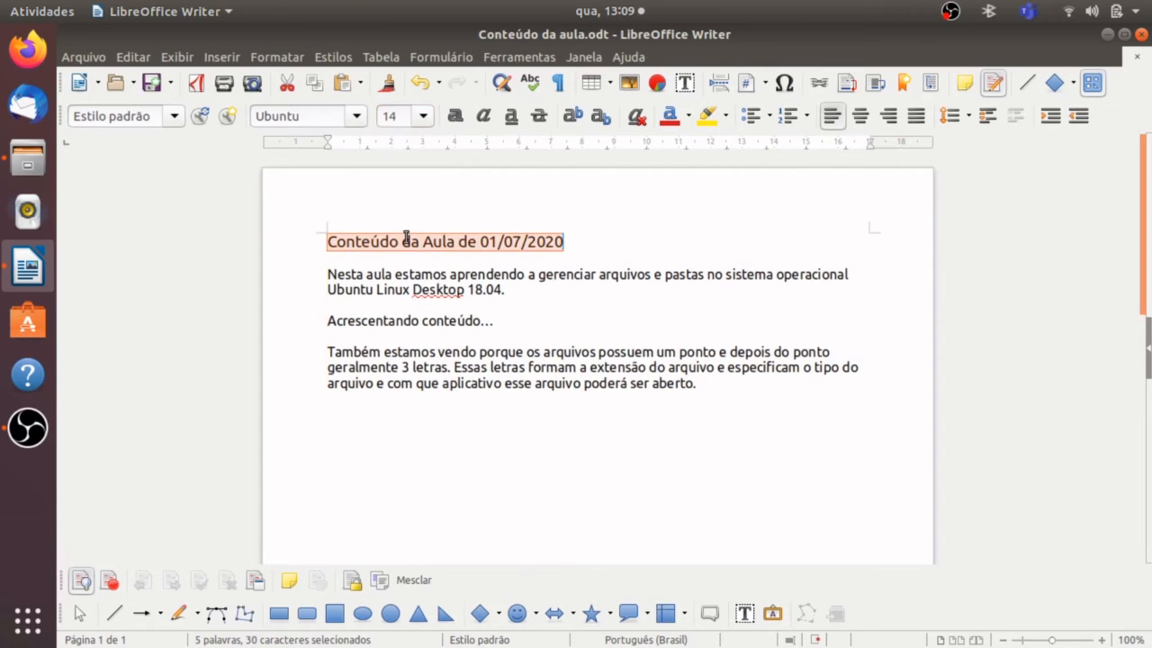
pyautogui.click(456, 117)
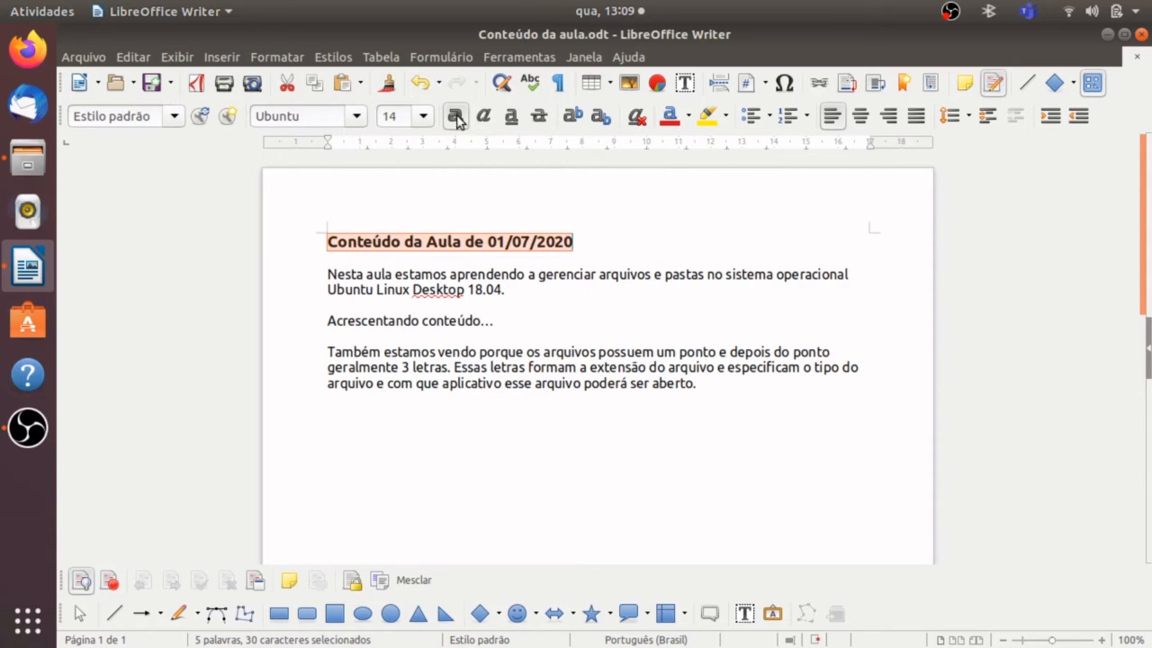
# Set the line spacing of all the paragraphs below the title to 1,5.
pyautogui.click(331, 275)
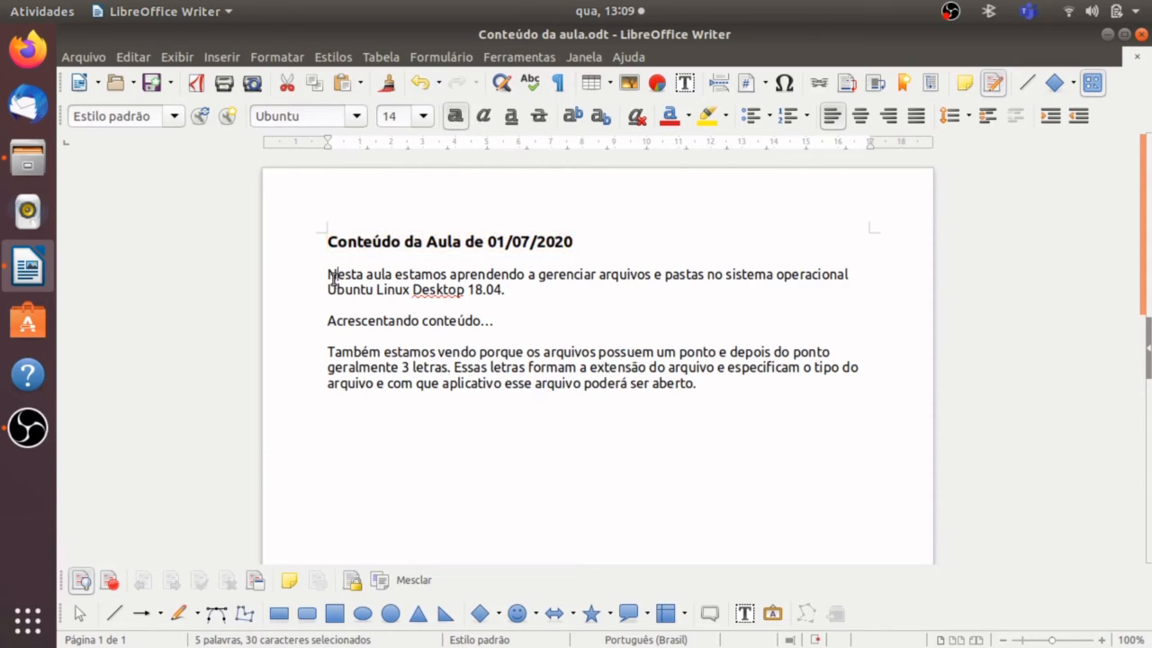
pyautogui.press('Left')
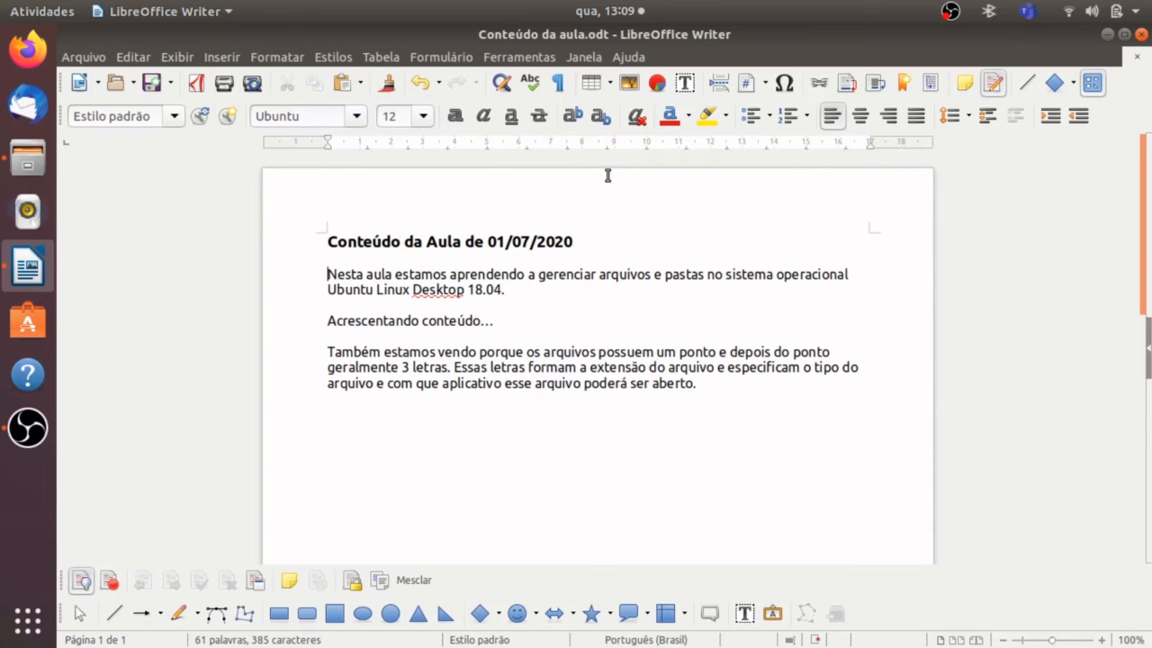
pyautogui.hotkey('shift', 'Down')
pyautogui.hotkey('shift', 'Down')
pyautogui.hotkey('shift', 'Down')
pyautogui.hotkey('shift', 'Down')
pyautogui.hotkey('shift', 'Down')
pyautogui.hotkey('shift', 'Down')
pyautogui.hotkey('shift', 'Down')
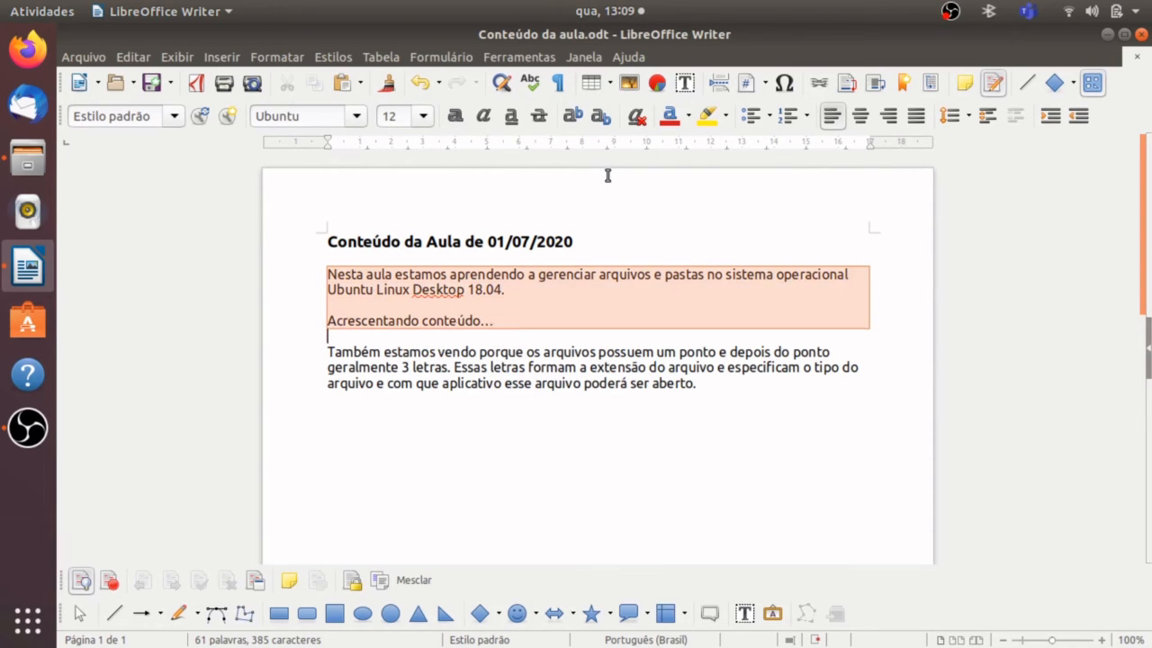
pyautogui.hotkey('shift', 'Down')
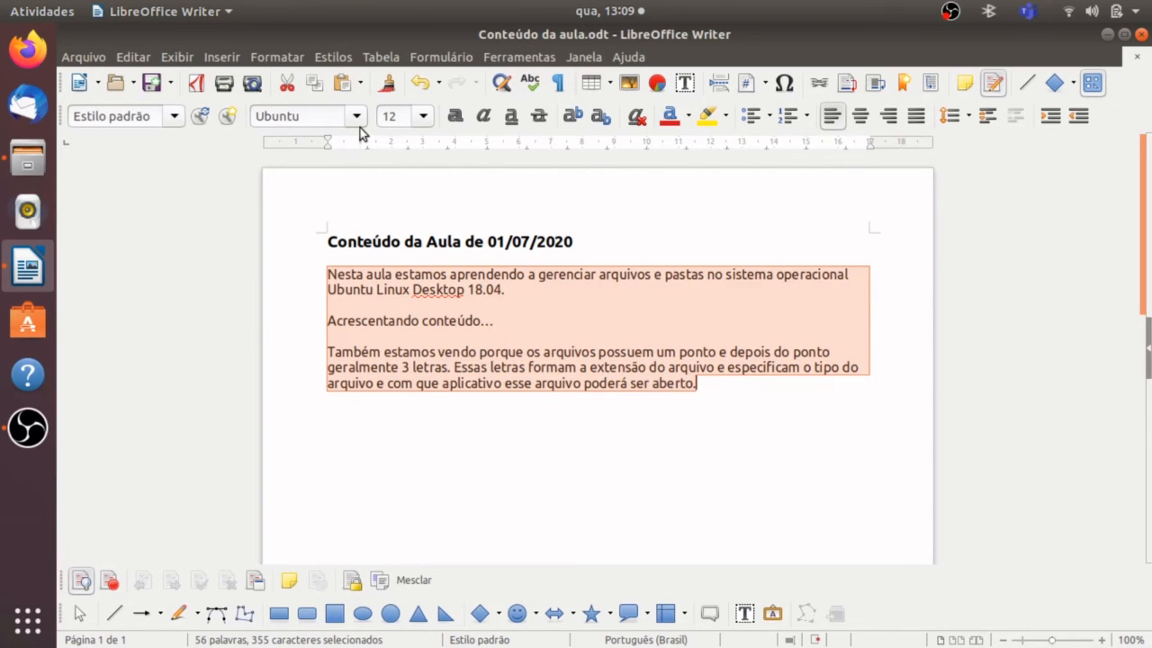
pyautogui.click(272, 61)
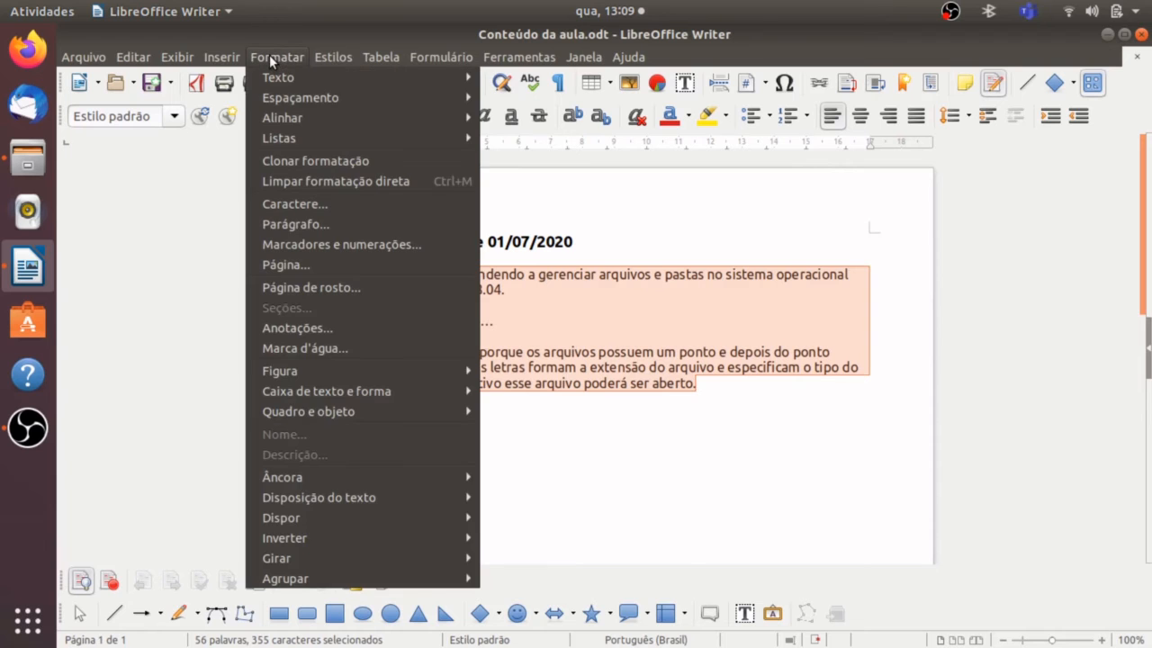
pyautogui.moveTo(390, 94)
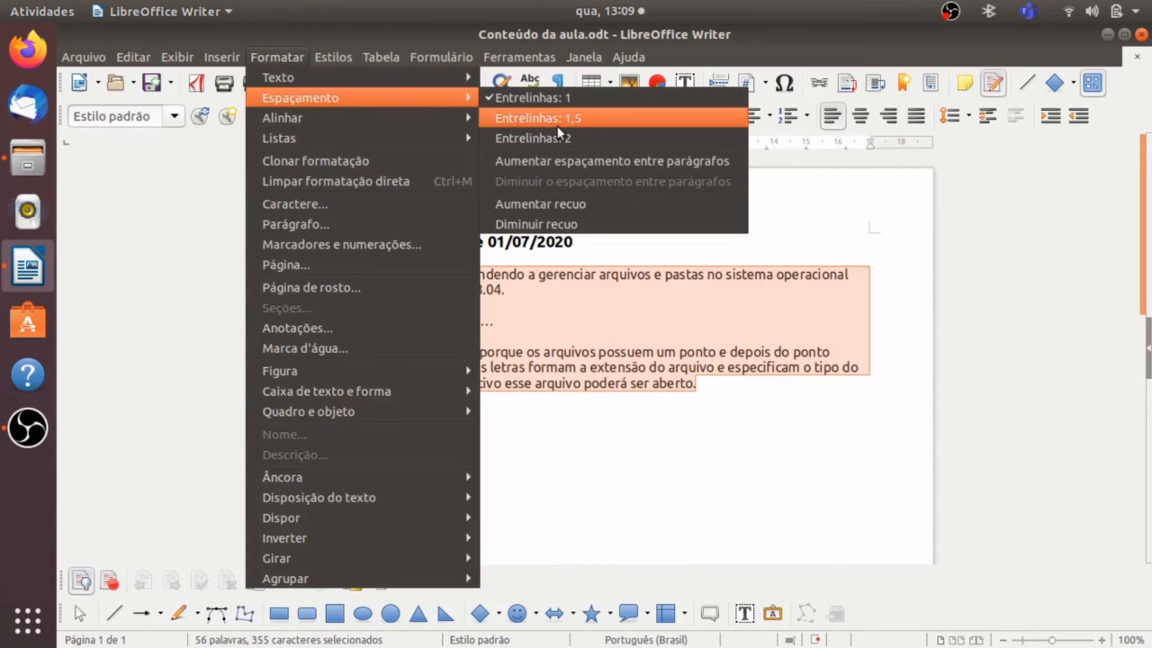
pyautogui.click(557, 120)
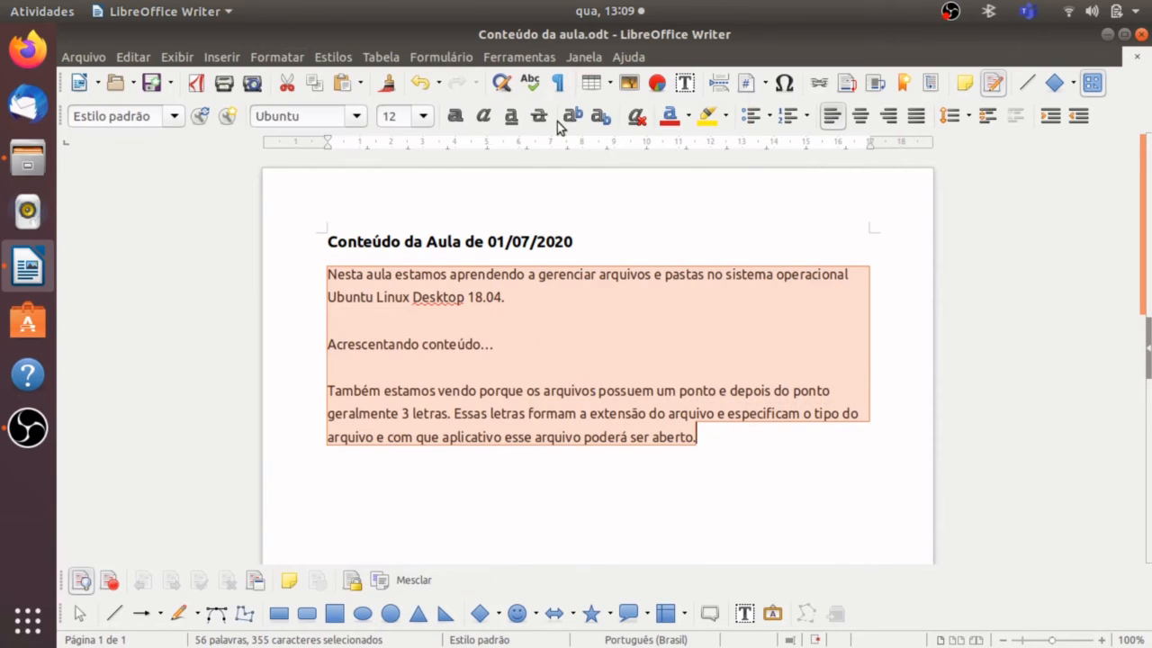
pyautogui.click(484, 366)
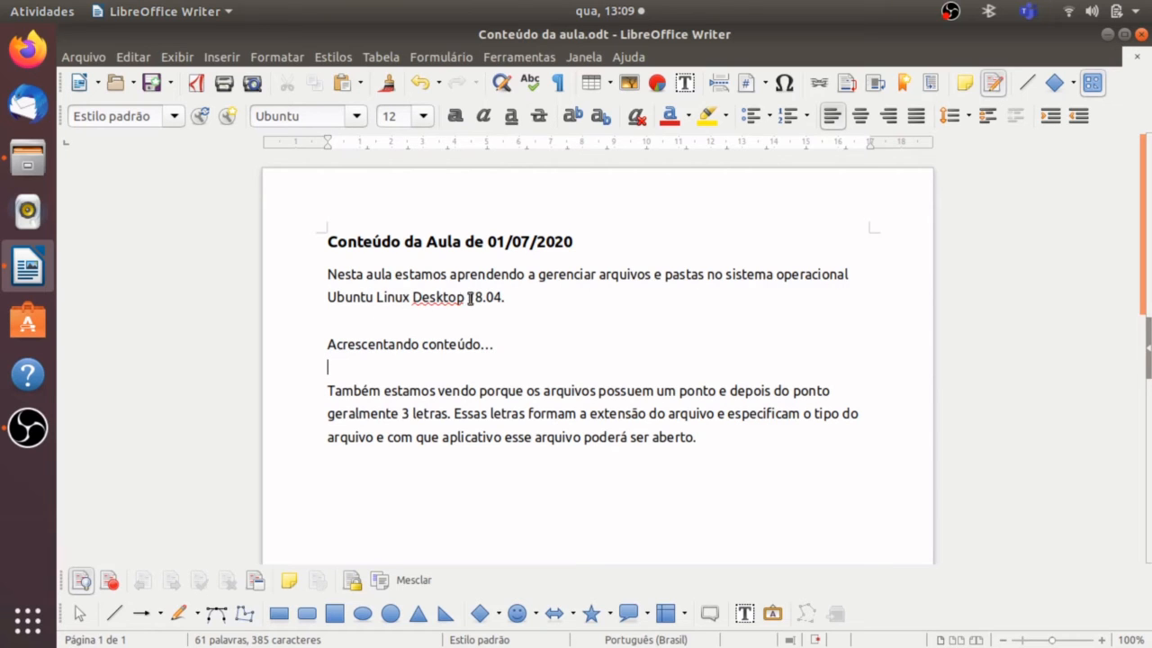
pyautogui.moveTo(465, 297); pyautogui.dragTo(414, 298)
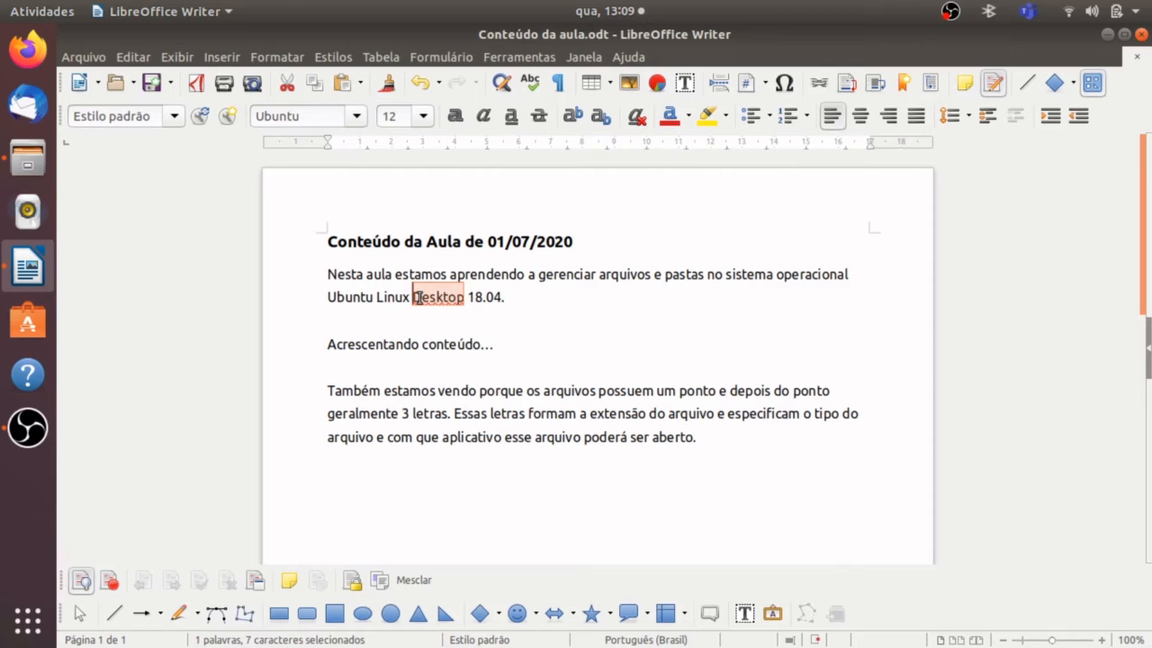
pyautogui.moveTo(473, 298); pyautogui.dragTo(501, 299)
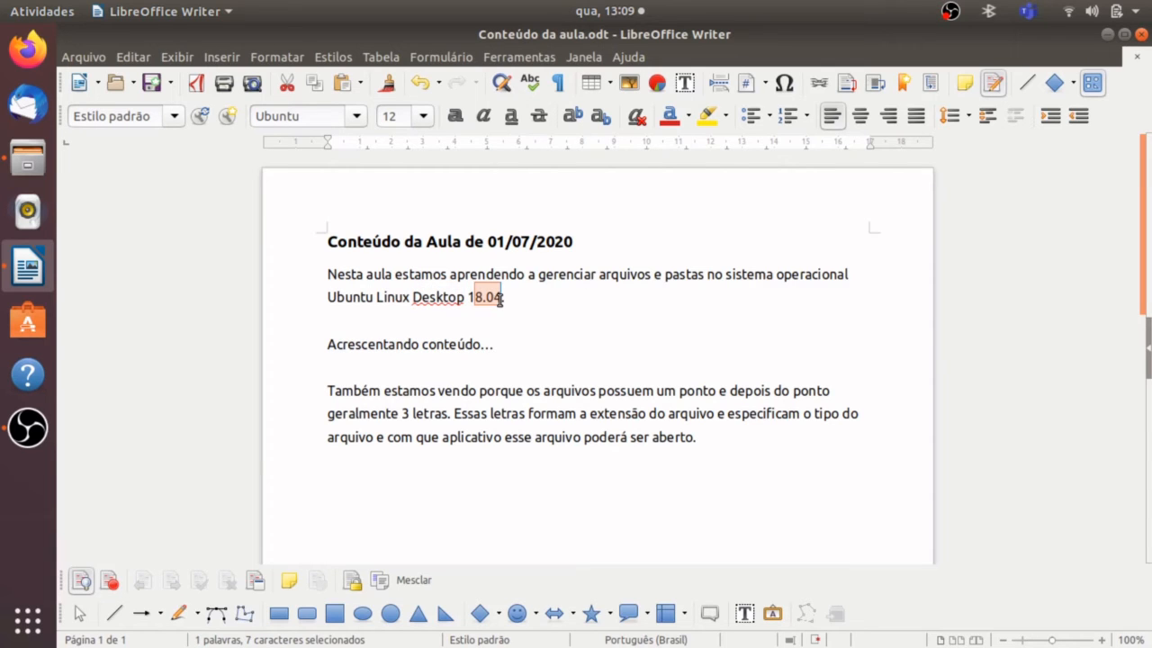
pyautogui.click(463, 361)
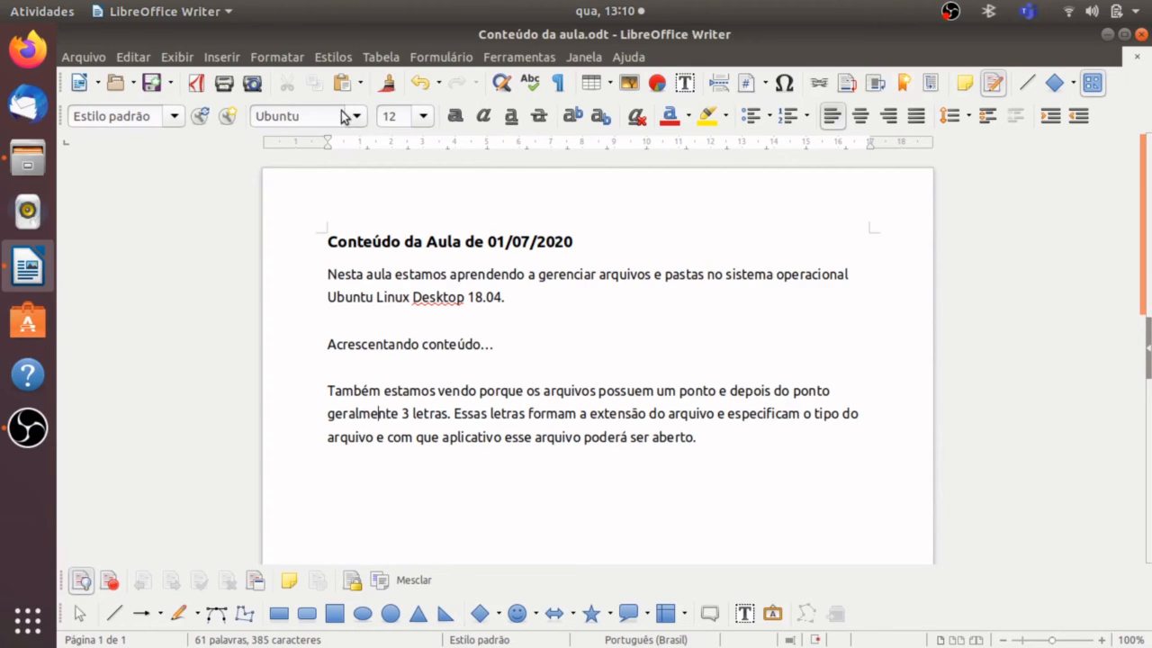
# Save the formatted lesson document and close it.
pyautogui.click(151, 85)
pyautogui.click(1141, 36)
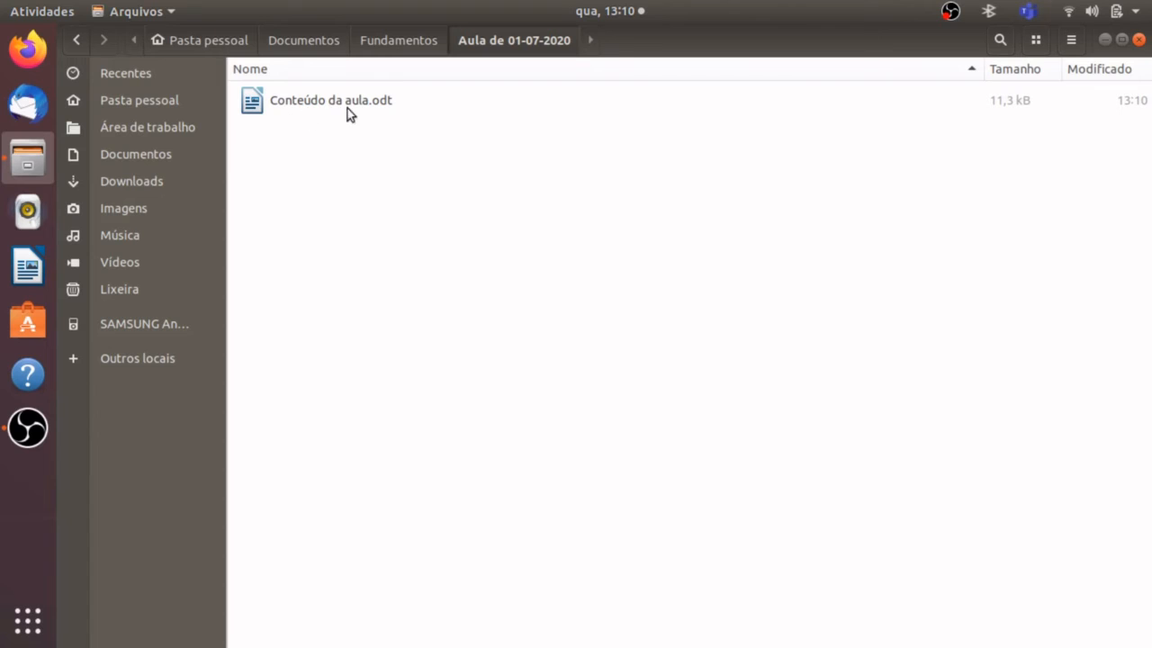
# Open "Conteúdo da aula.odt" from the "Aula de 01-07-2020" folder to check its saved content, and close it.
pyautogui.doubleClick(321, 110)
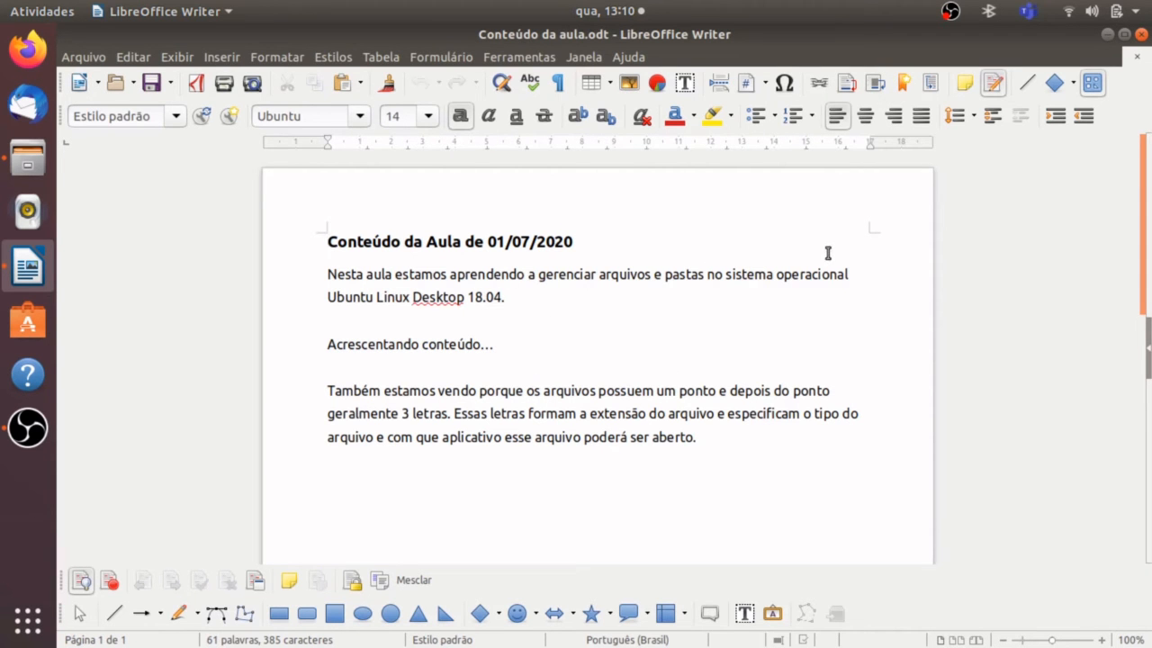
pyautogui.click(1140, 35)
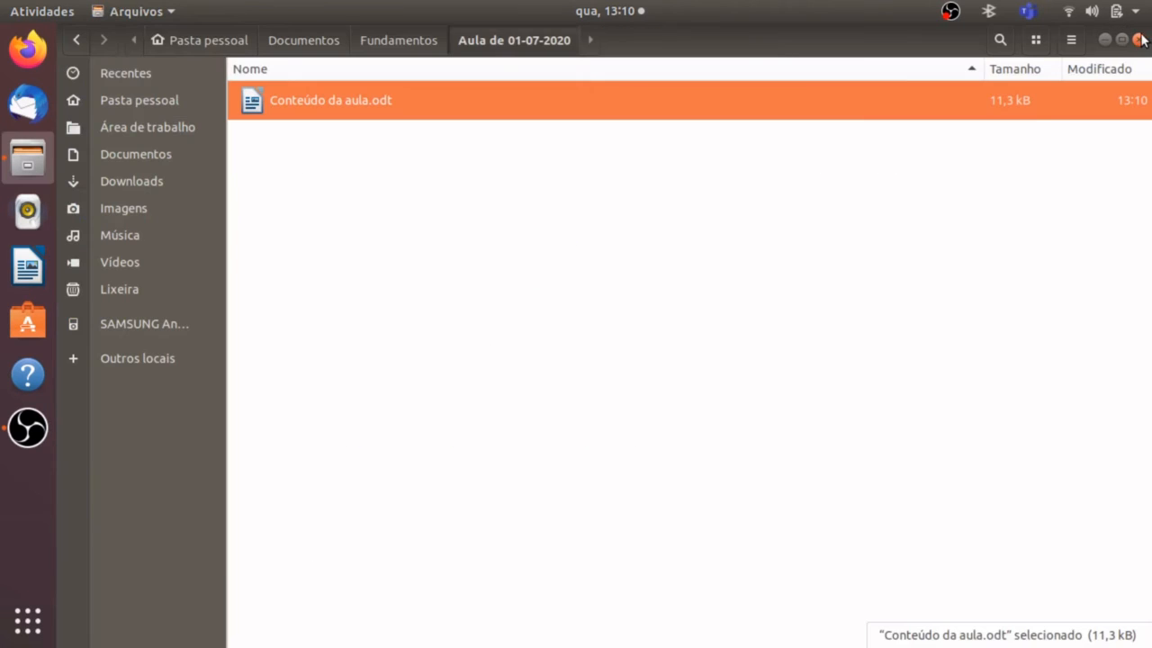
pyautogui.click(421, 225)
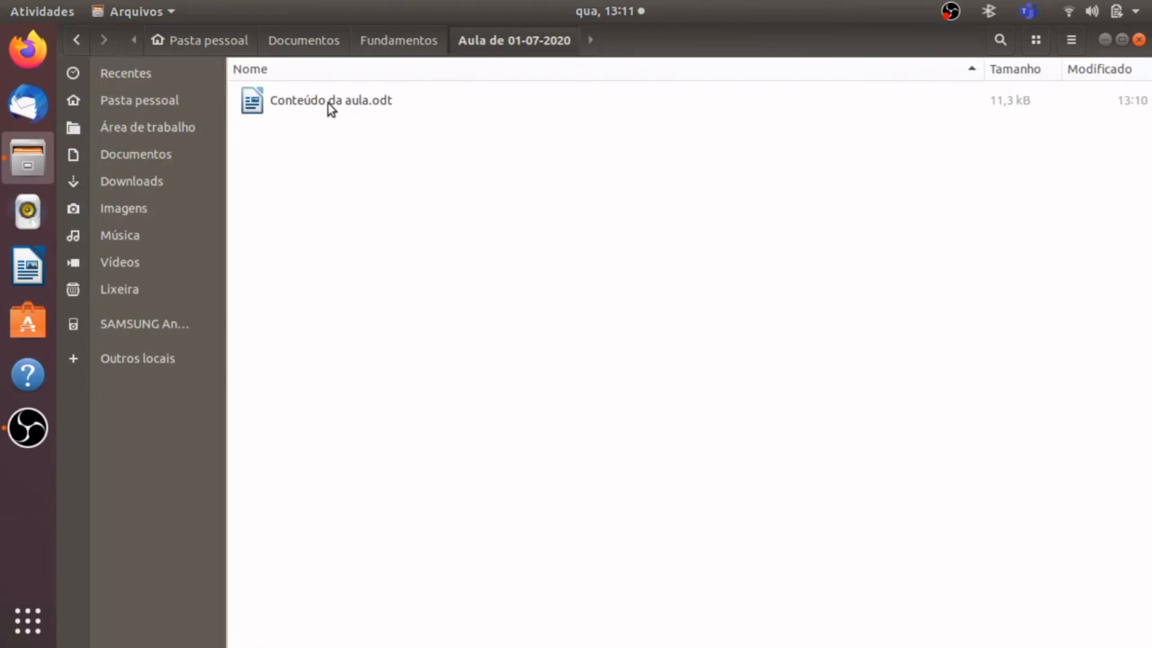
pyautogui.click(72, 191)
# Reopen "Conteúdo da aula.odt" in Writer and place the cursor at the end of the last paragraph.
pyautogui.doubleClick(363, 106)
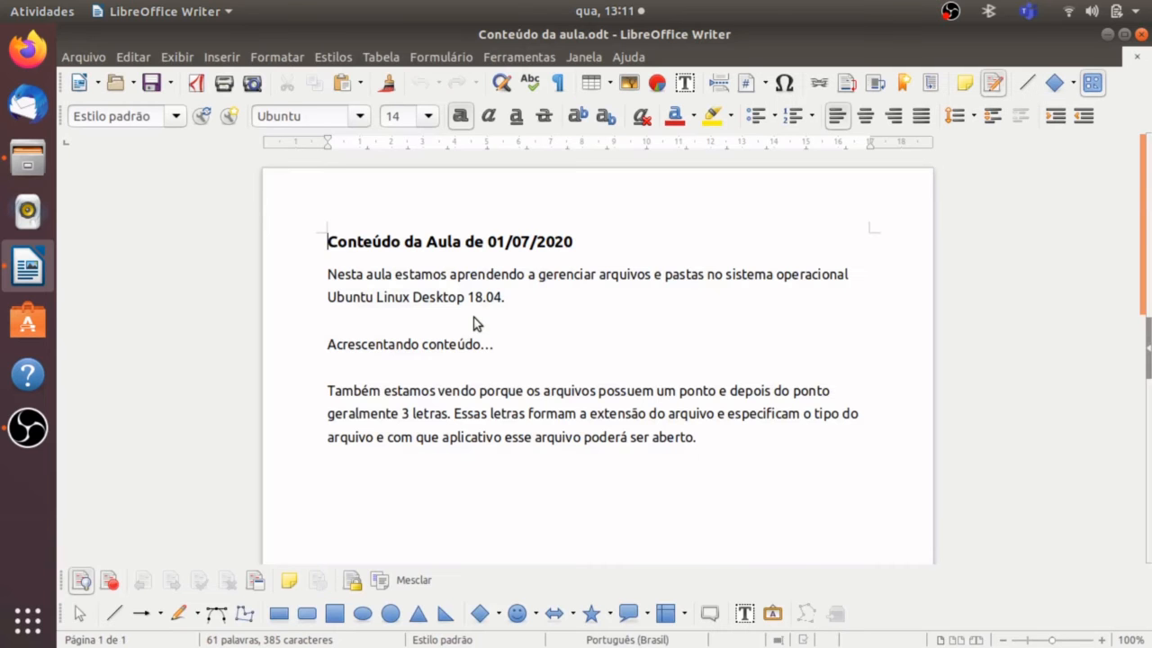
pyautogui.click(405, 368)
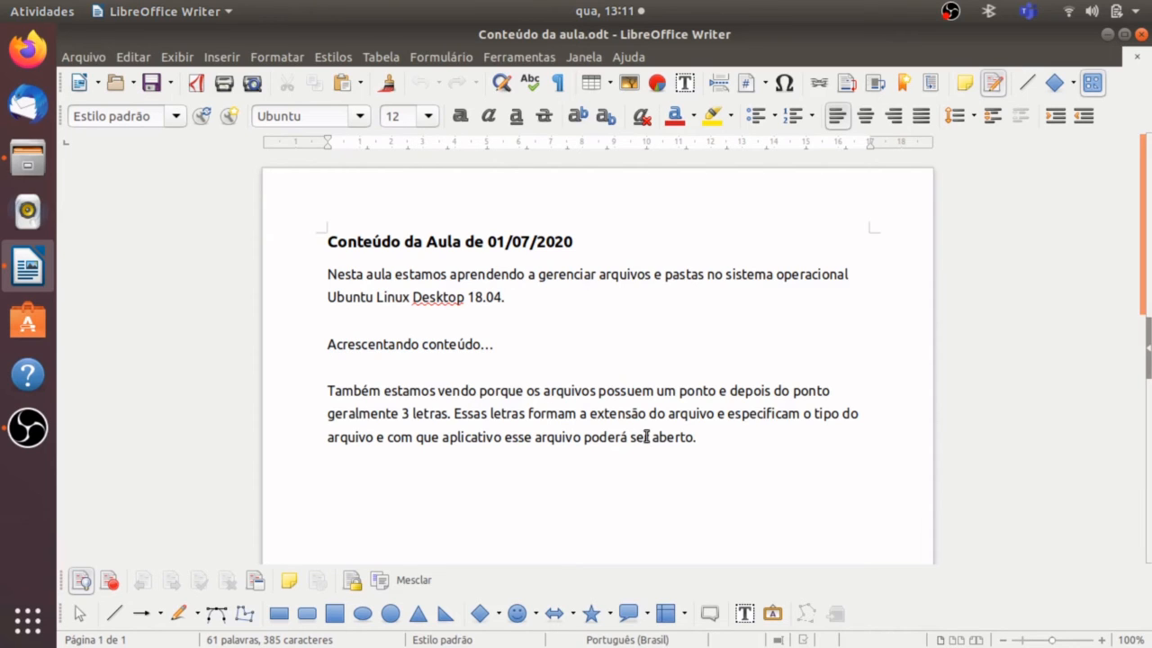
pyautogui.click(704, 437)
# Export the document as PDF under the name "Conteúdo da aula" in the "Aula de 01-07-2020" folder and close Writer.
pyautogui.click(84, 58)
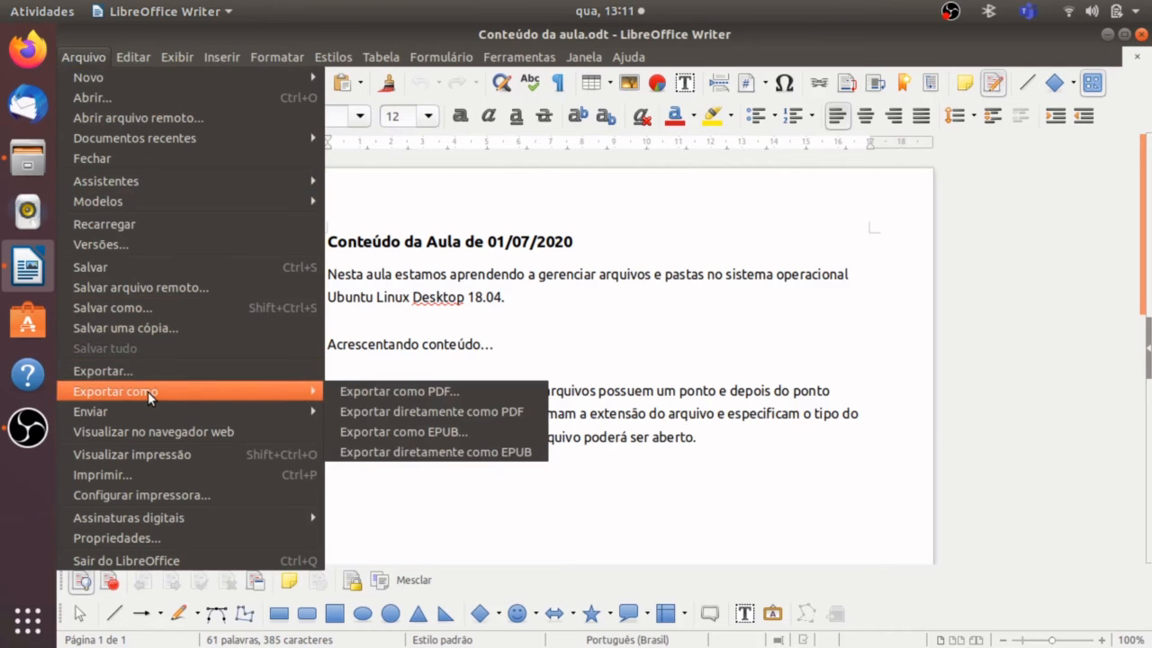
pyautogui.moveTo(317, 392)
pyautogui.click(494, 321)
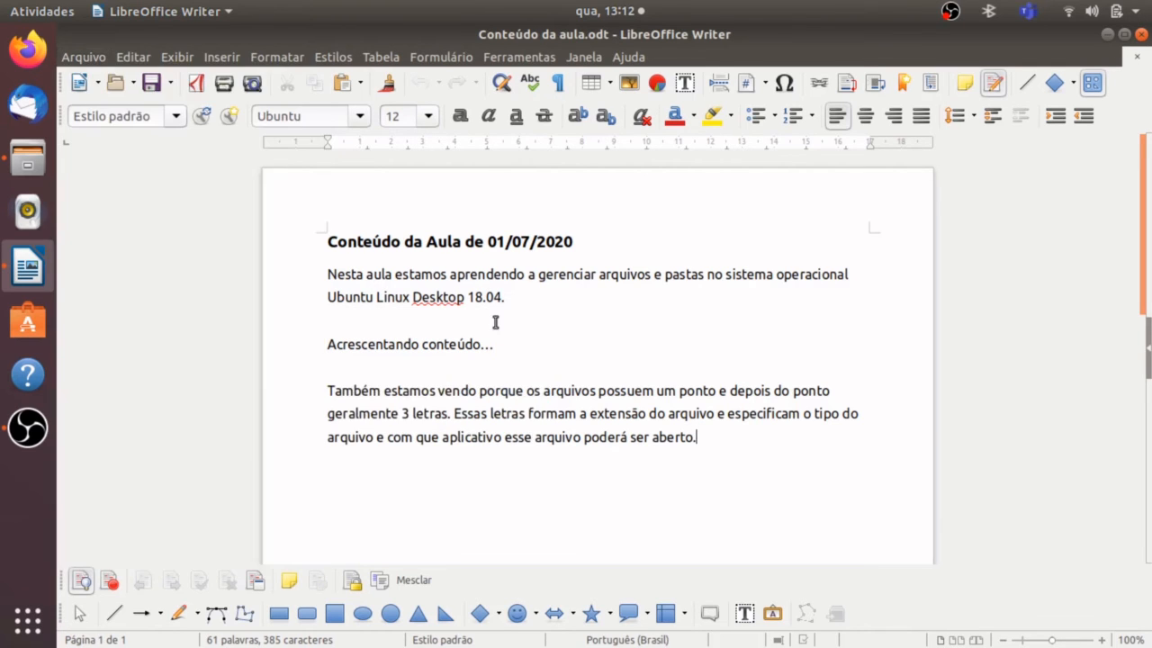
pyautogui.click(198, 90)
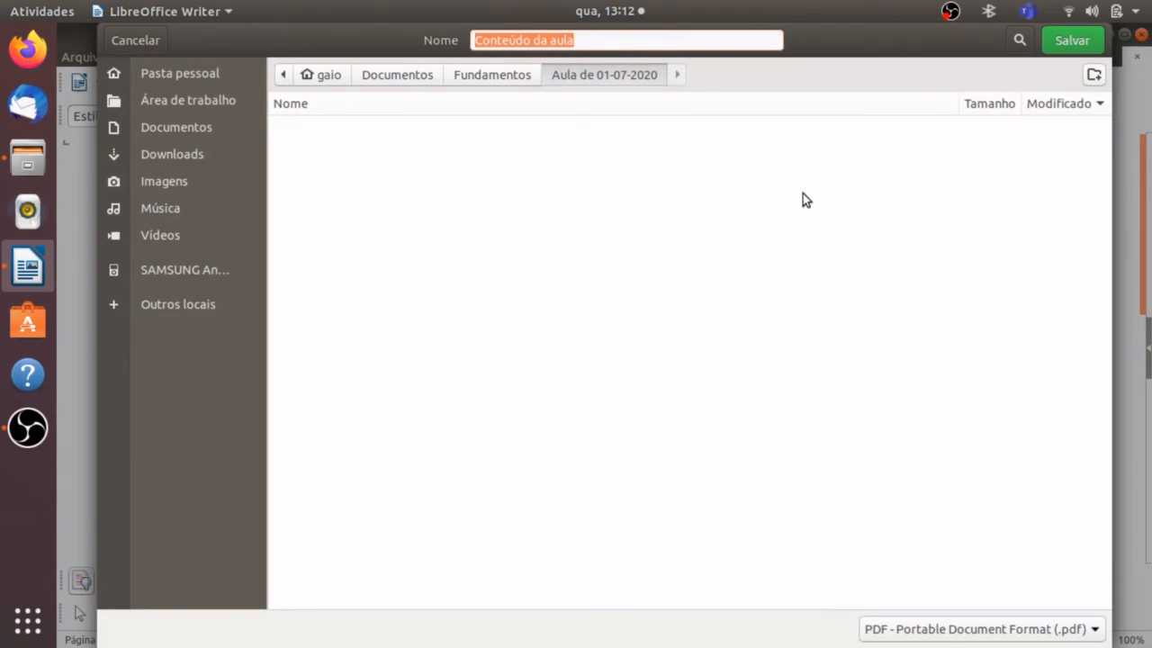
pyautogui.click(1083, 37)
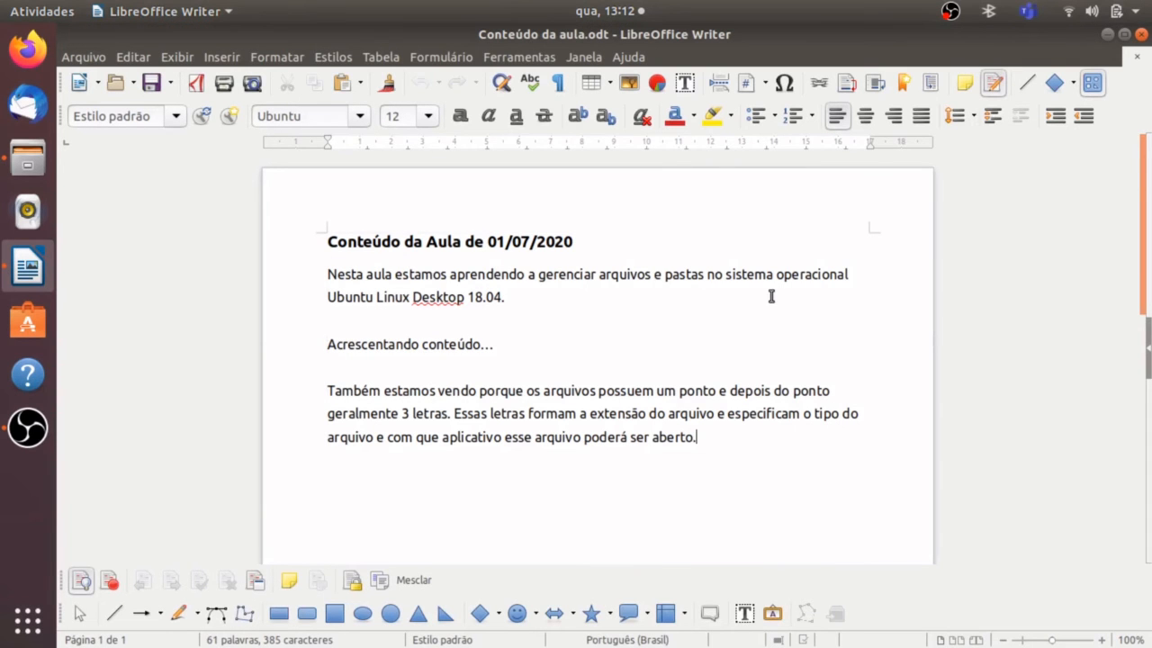
pyautogui.click(1141, 36)
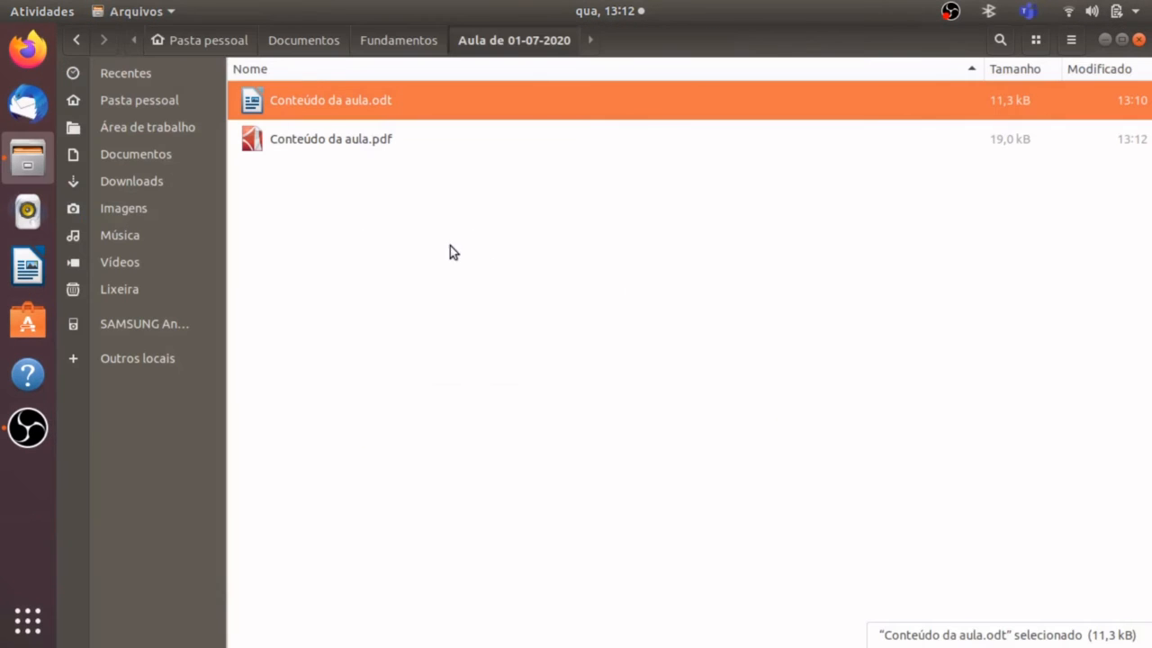
# Open "Conteúdo da aula.pdf" from the lesson folder to check its exported content, and close the viewer.
pyautogui.click(411, 210)
pyautogui.click(321, 85)
pyautogui.click(351, 147)
pyautogui.doubleClick(331, 147)
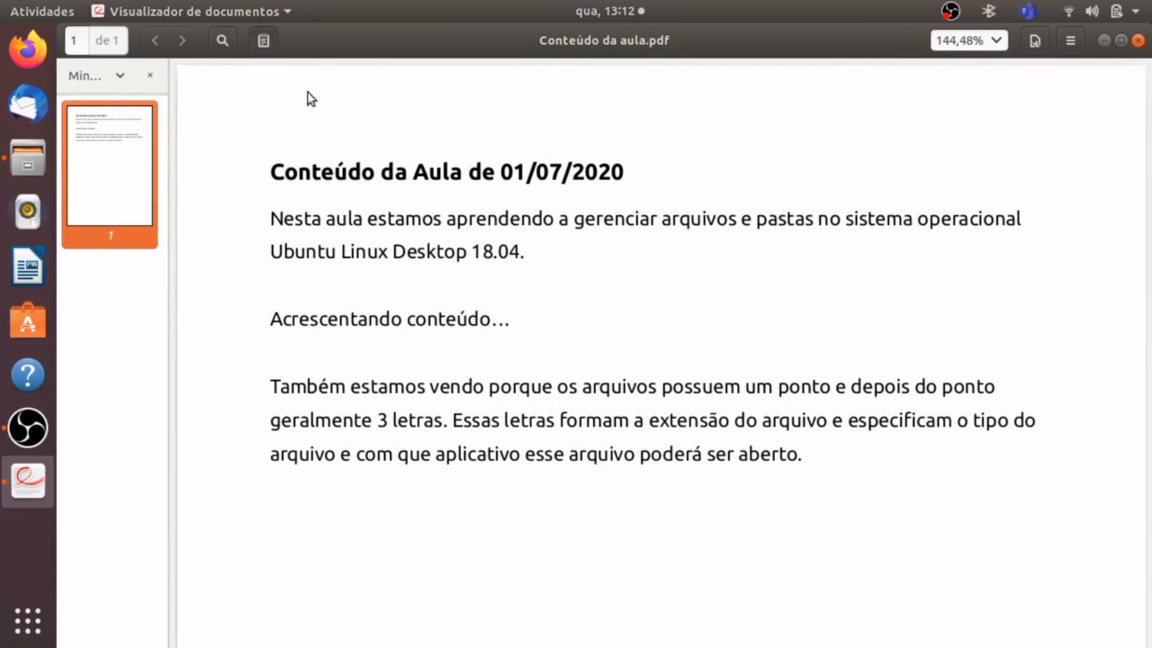
pyautogui.tripleClick(456, 239)
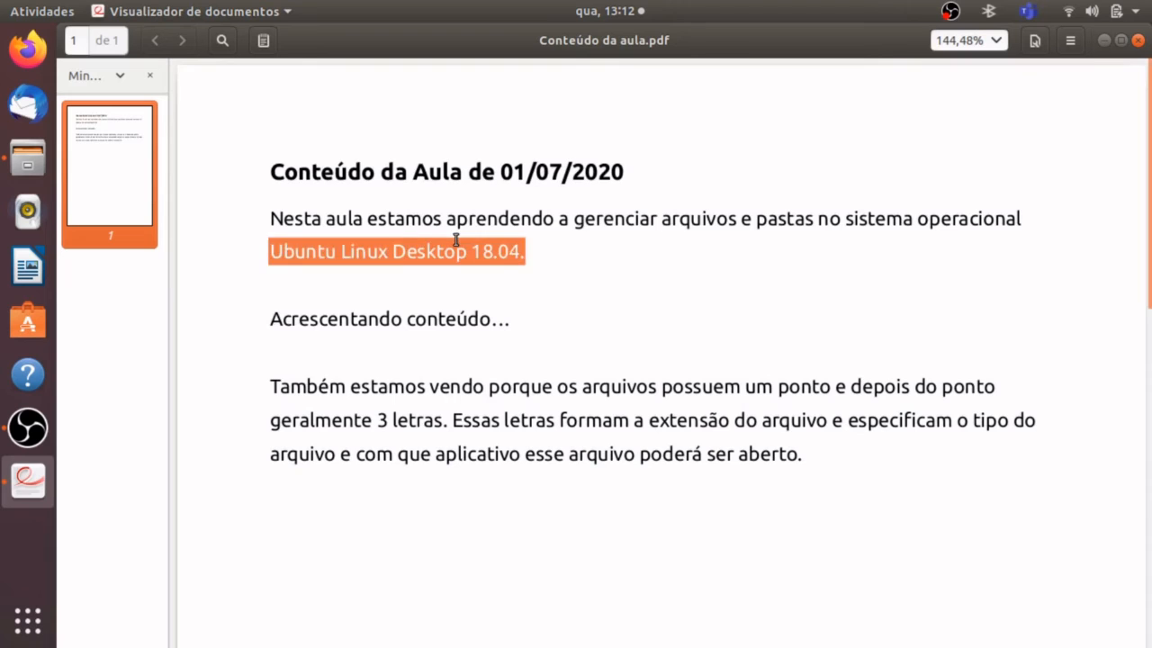
pyautogui.doubleClick(488, 205)
pyautogui.doubleClick(488, 205)
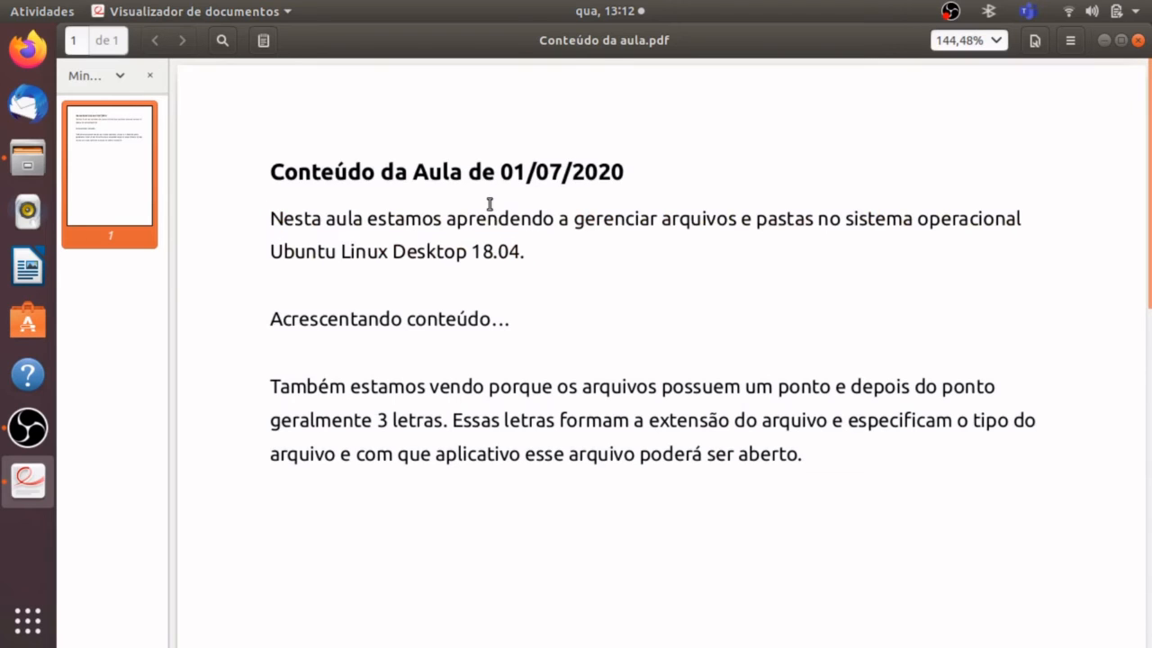
pyautogui.doubleClick(528, 367)
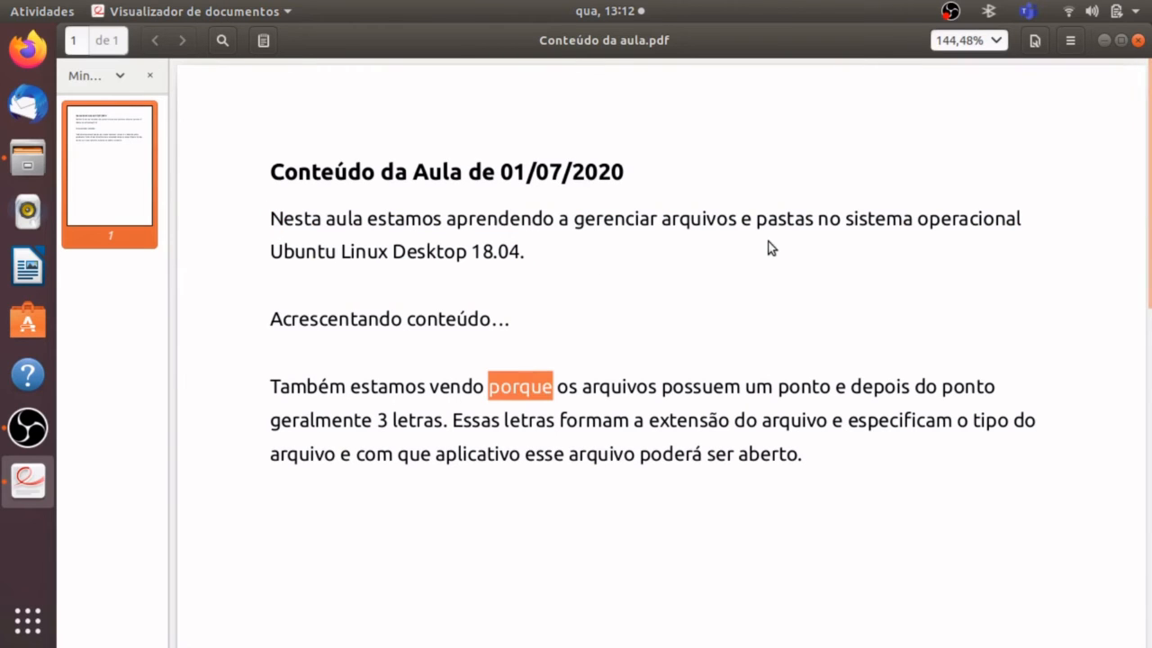
pyautogui.click(1137, 42)
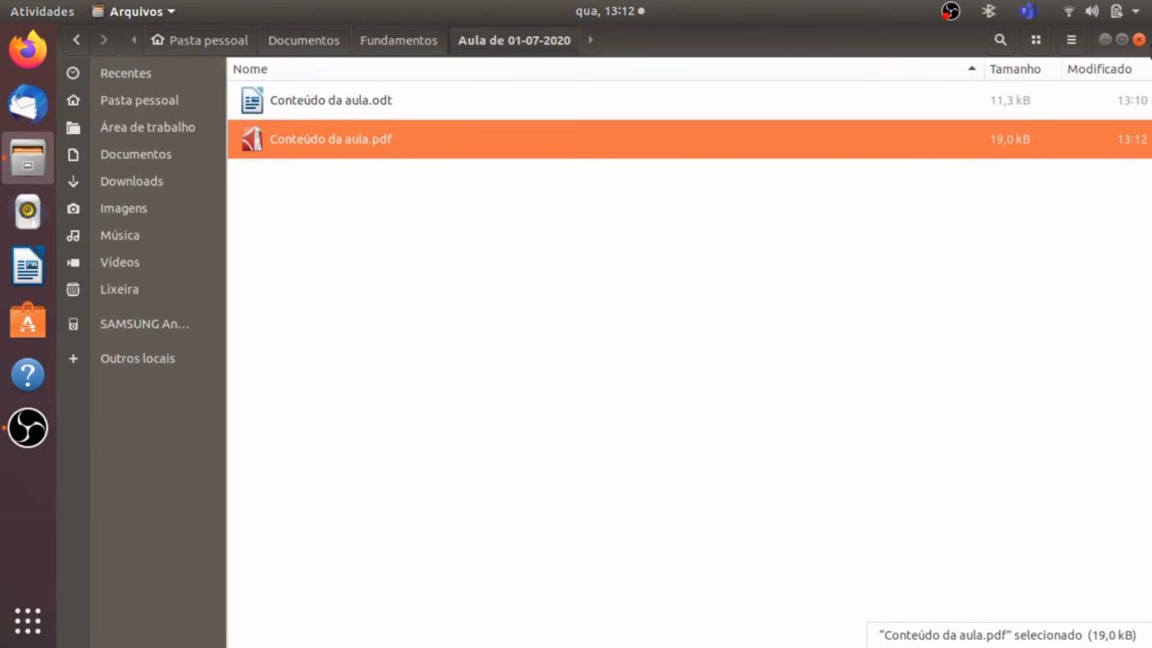
# Copy "Conteúdo da aula.pdf" from the "Aula de 01-07-2020" folder to the clipboard.
pyautogui.click(730, 266)
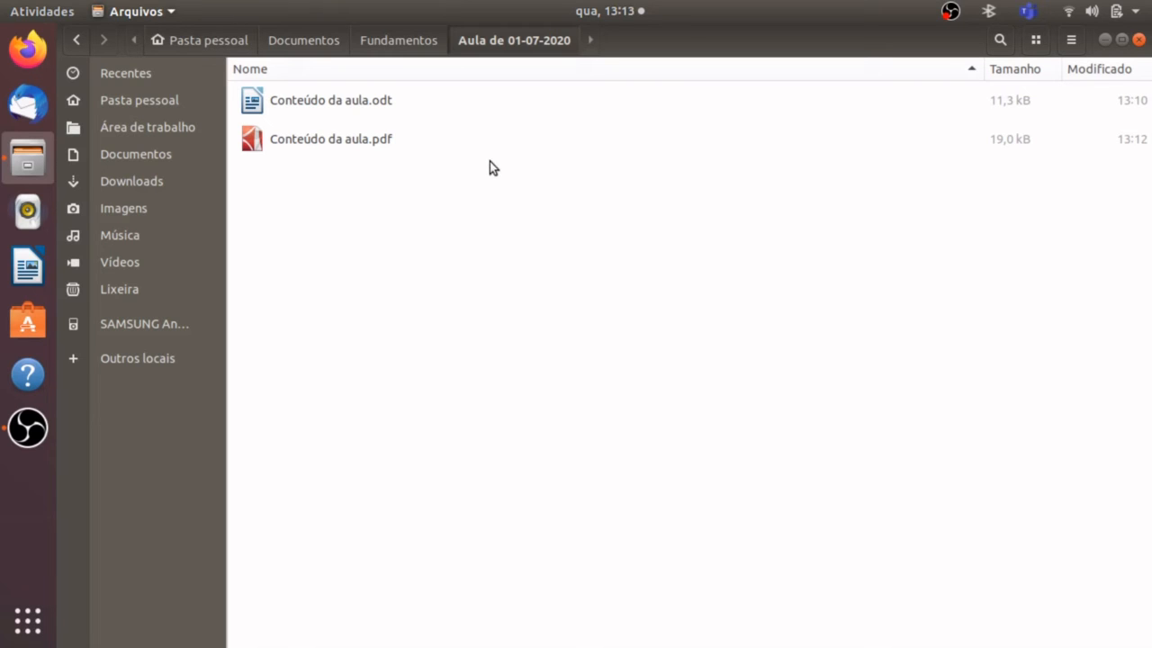
pyautogui.click(366, 144)
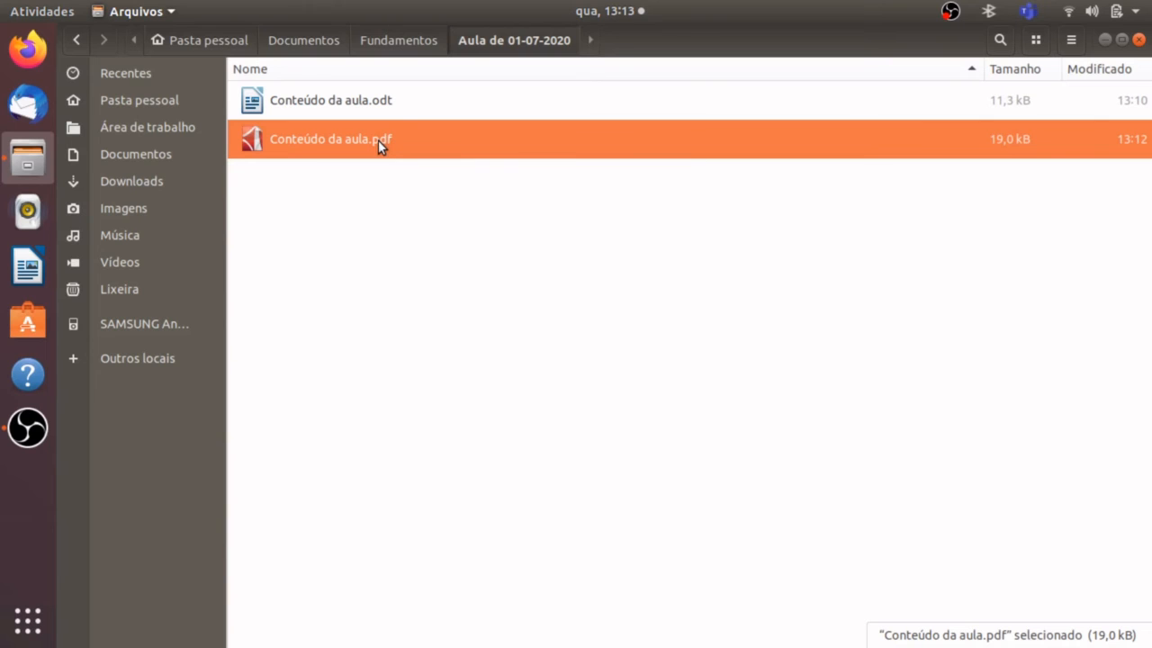
pyautogui.rightClick(378, 139)
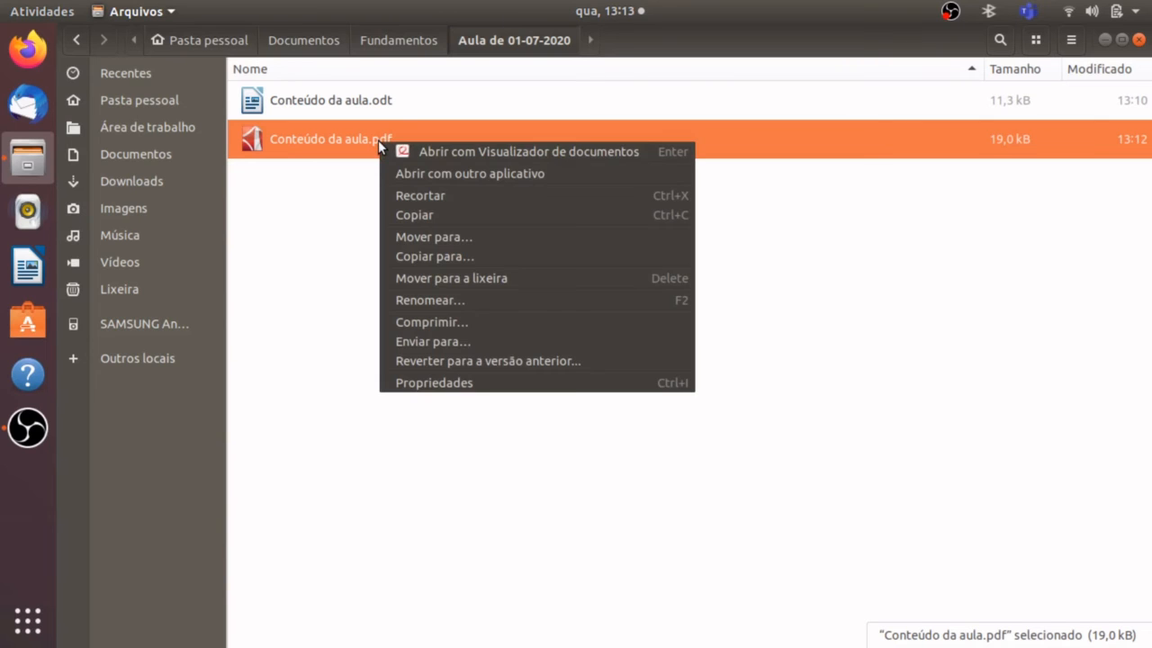
pyautogui.click(434, 215)
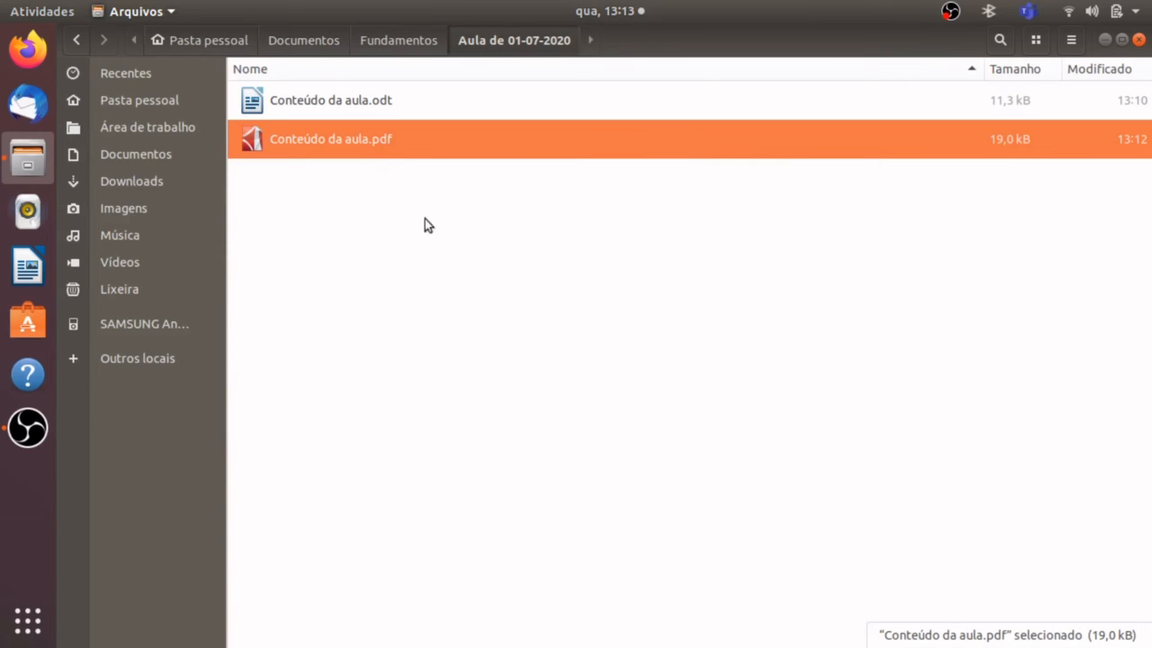
# Try to paste the copied PDF directly into the home folder "Pasta pessoal".
pyautogui.click(163, 102)
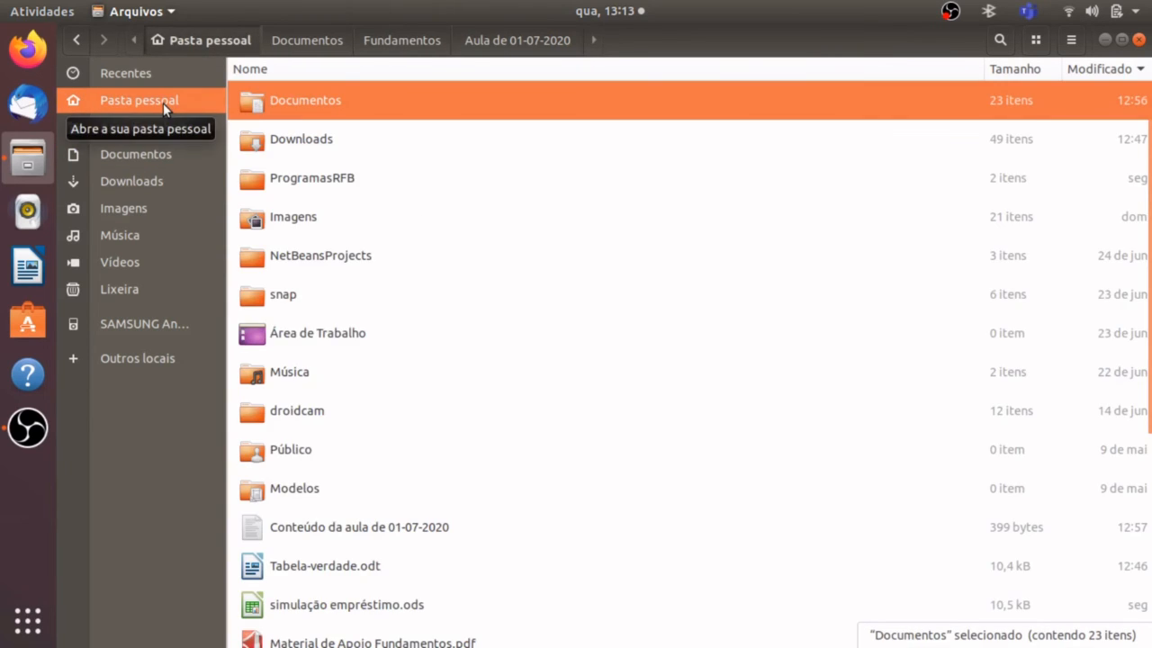
pyautogui.click(163, 103)
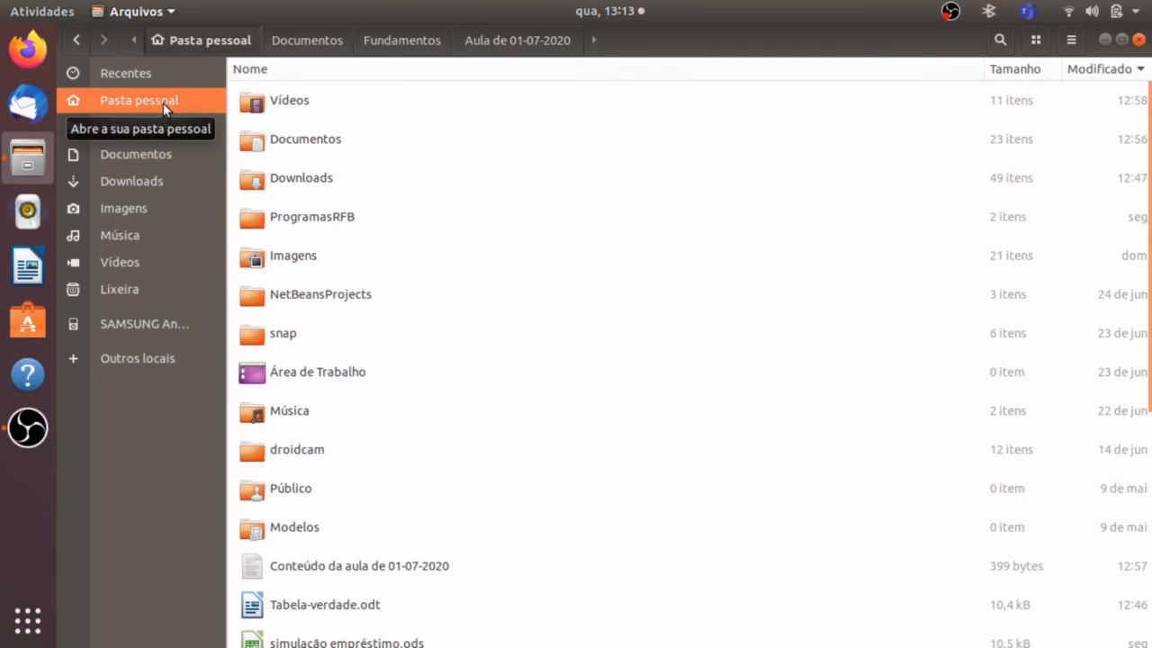
pyautogui.rightClick(589, 256)
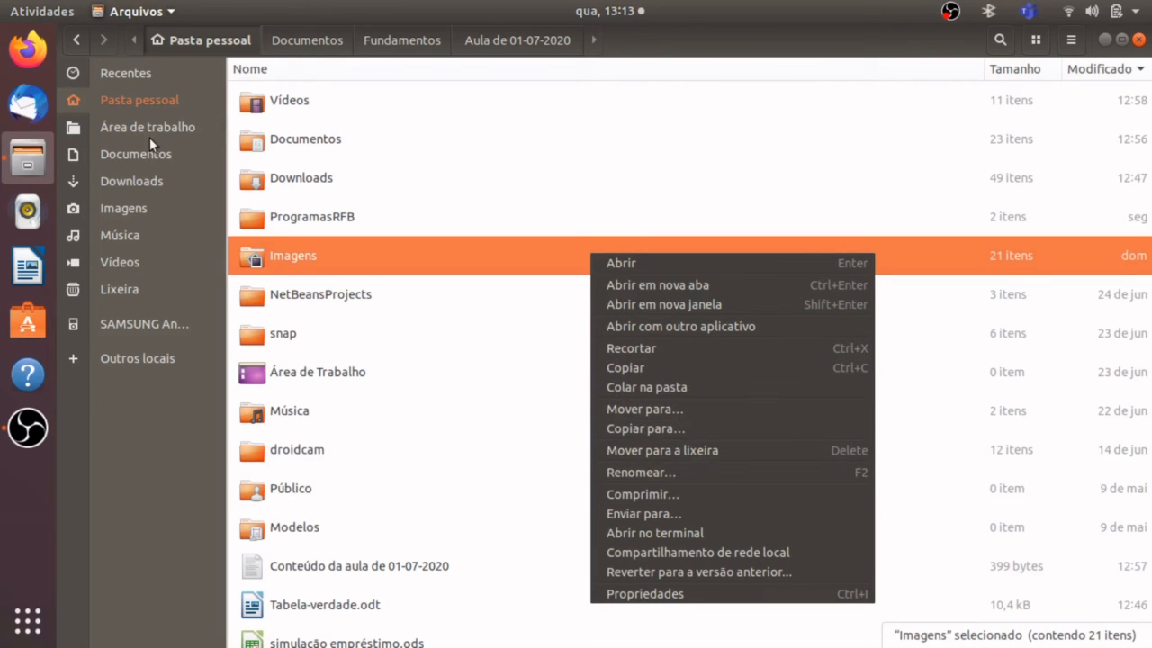
pyautogui.click(149, 110)
pyautogui.rightClick(149, 110)
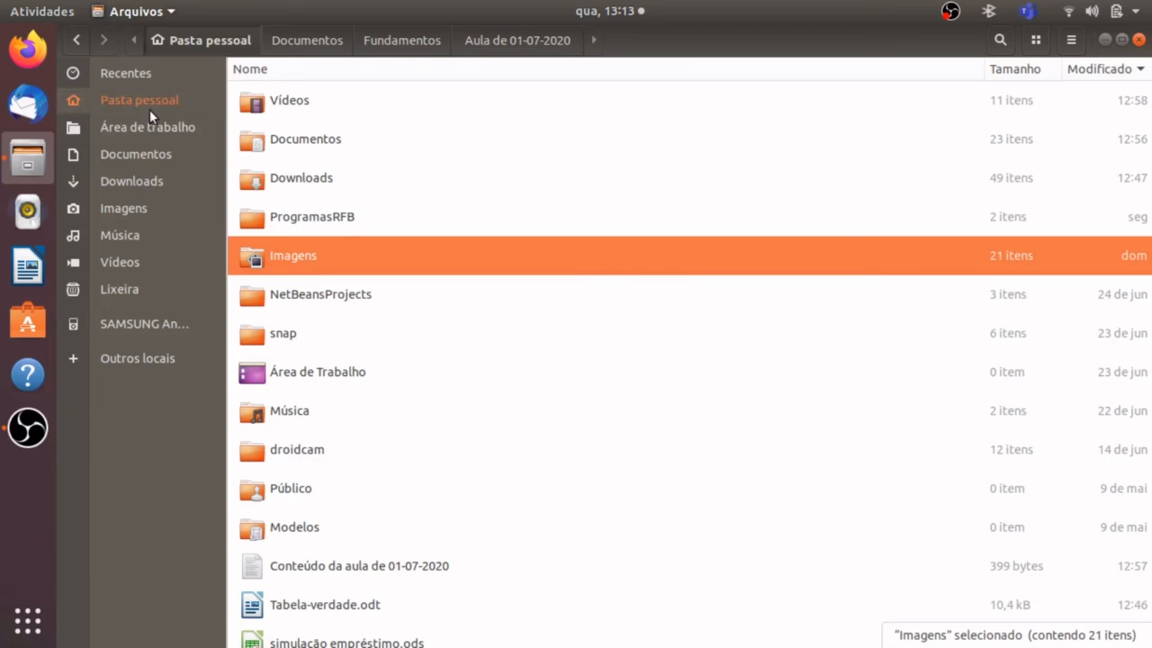
pyautogui.click(601, 371)
pyautogui.click(705, 402)
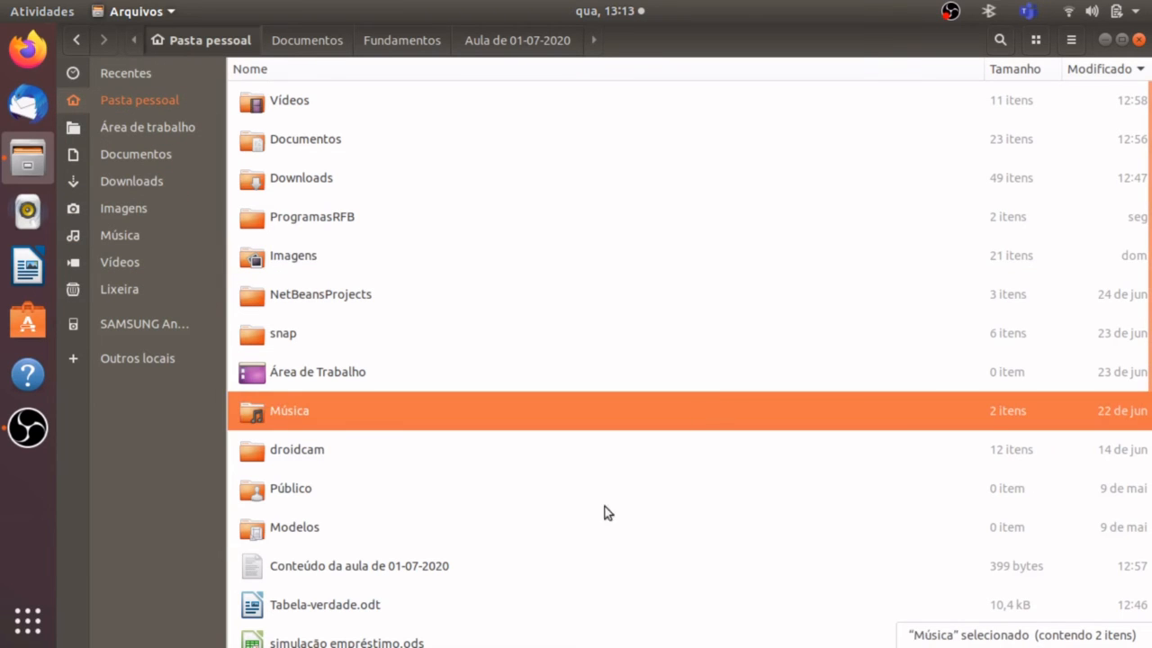
pyautogui.click(571, 541)
pyautogui.click(632, 580)
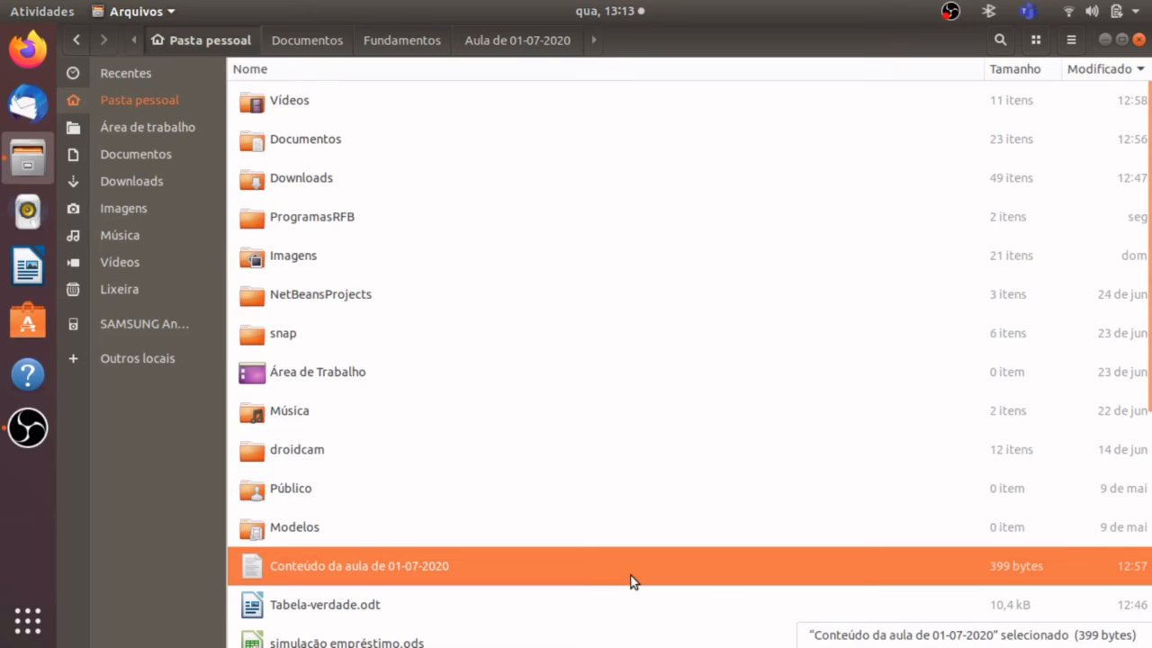
pyautogui.click(833, 513)
pyautogui.click(815, 585)
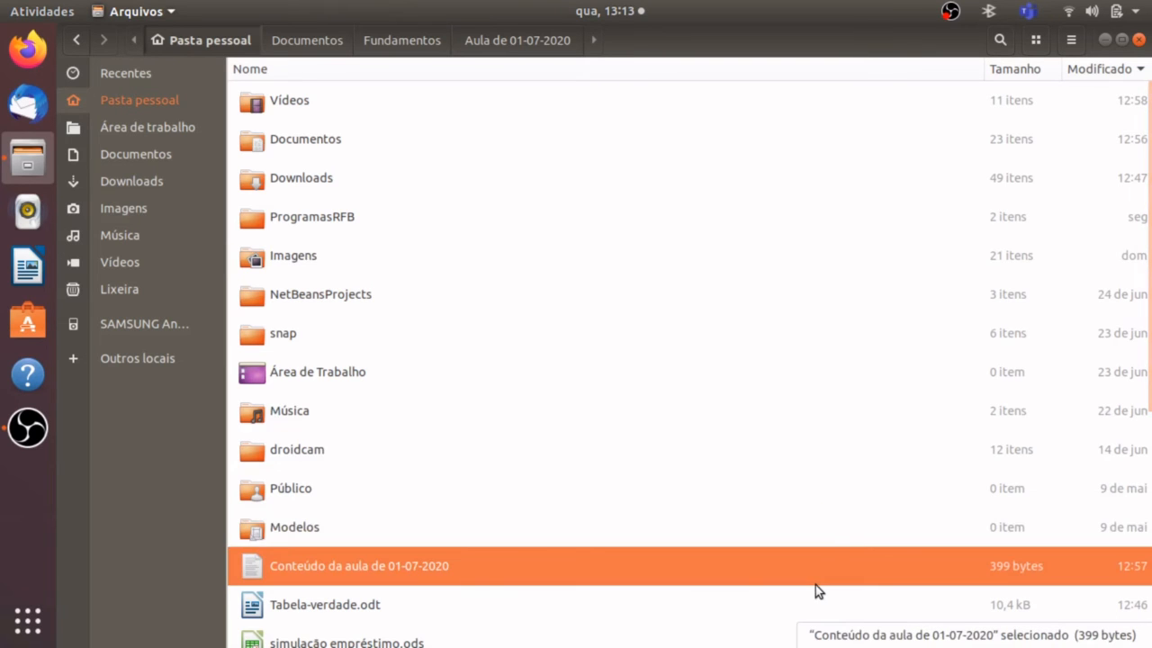
pyautogui.rightClick(815, 585)
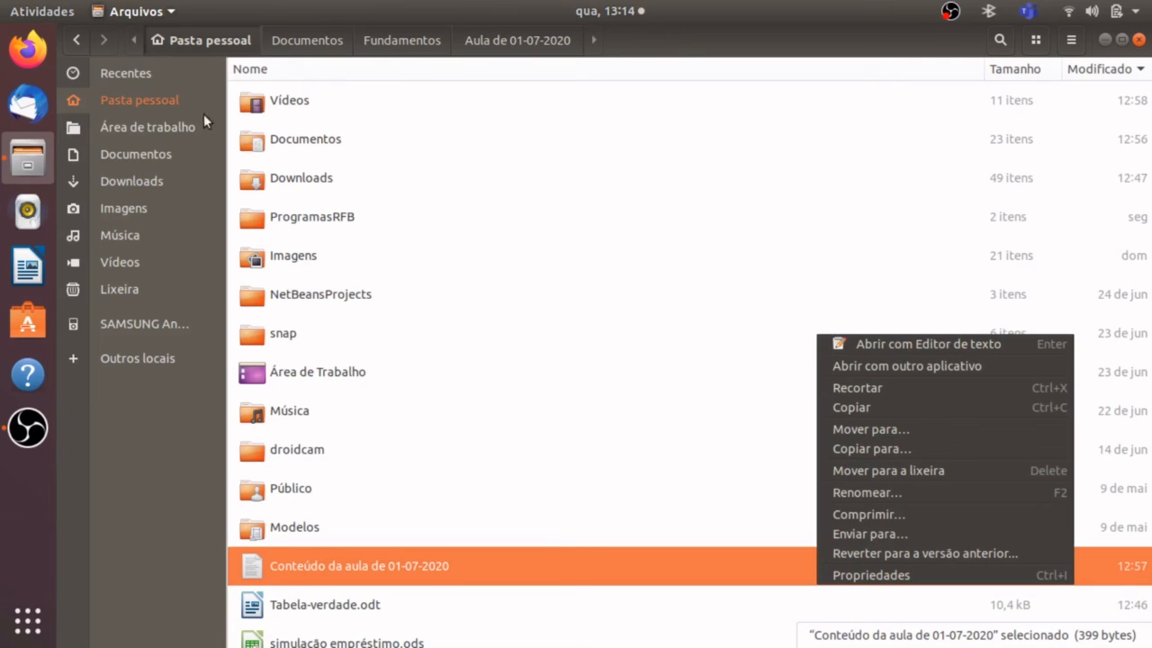
pyautogui.click(217, 41)
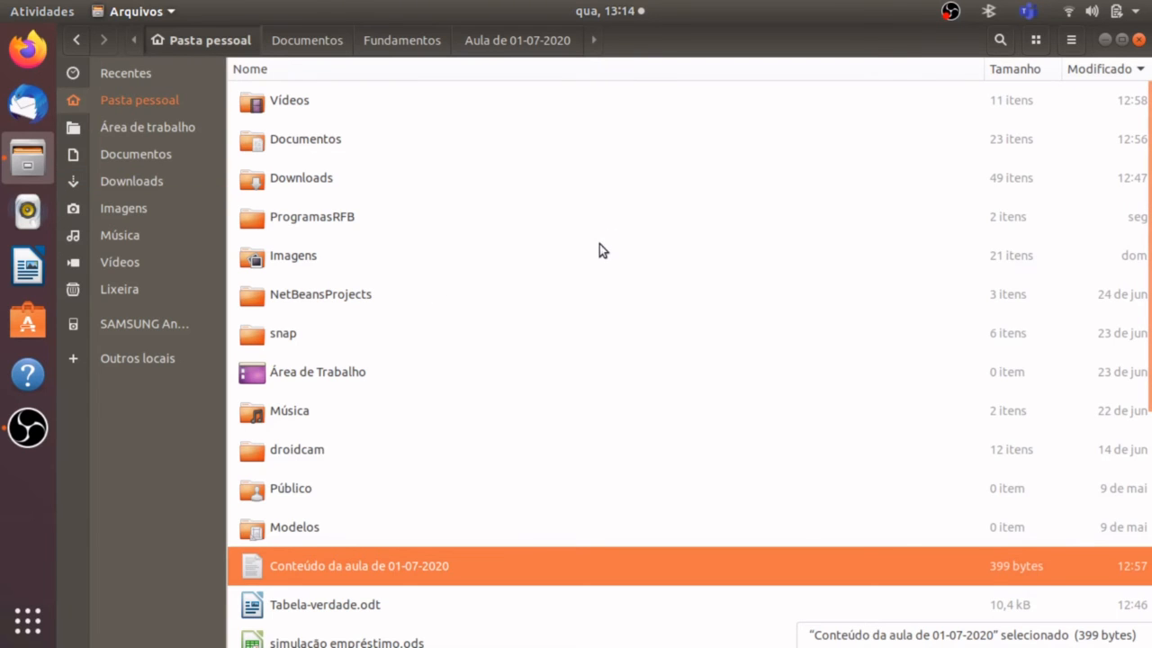
pyautogui.rightClick(781, 421)
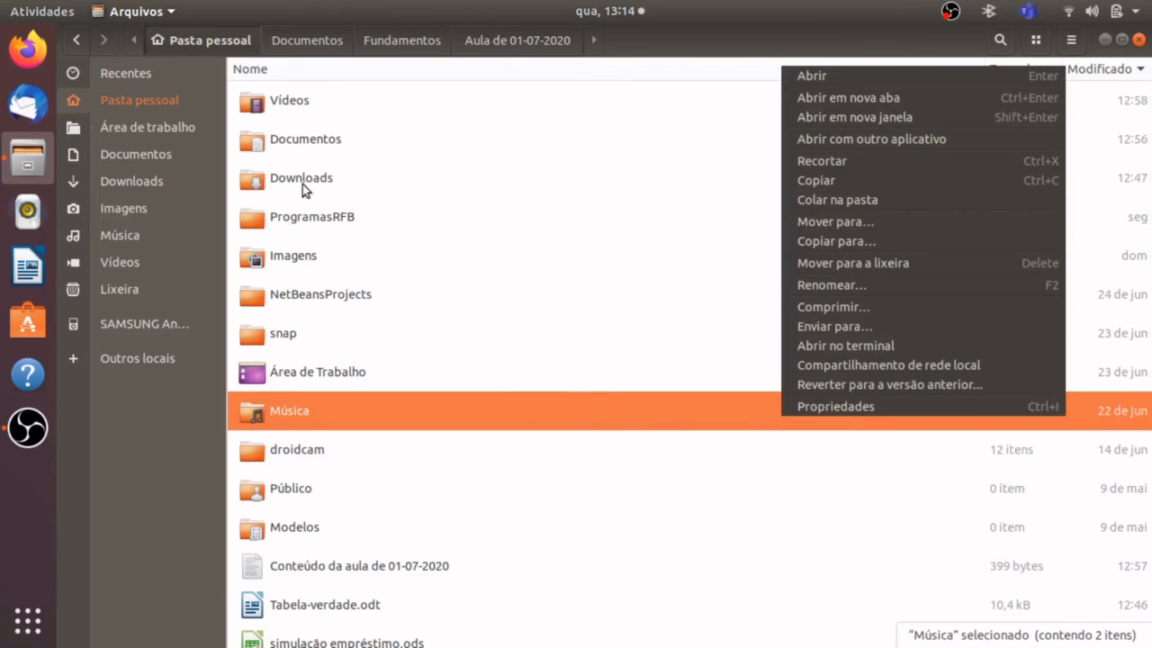
pyautogui.click(180, 44)
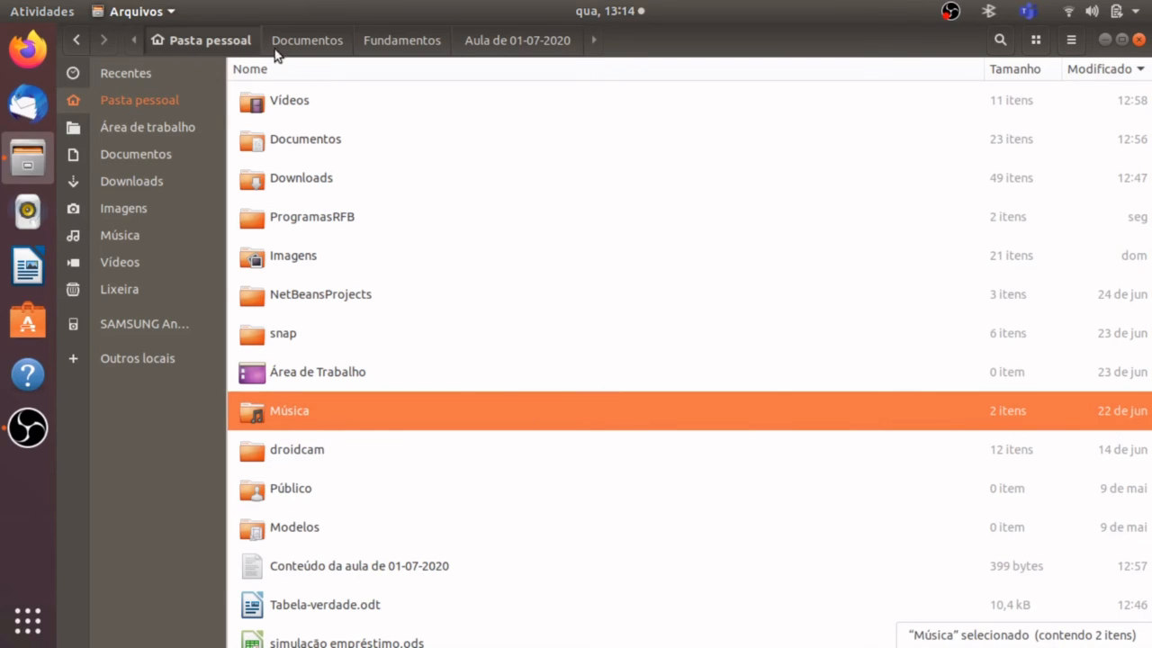
# Paste the copied PDF into the "Documentos" folder from the home folder listing.
pyautogui.click(295, 49)
pyautogui.click(208, 37)
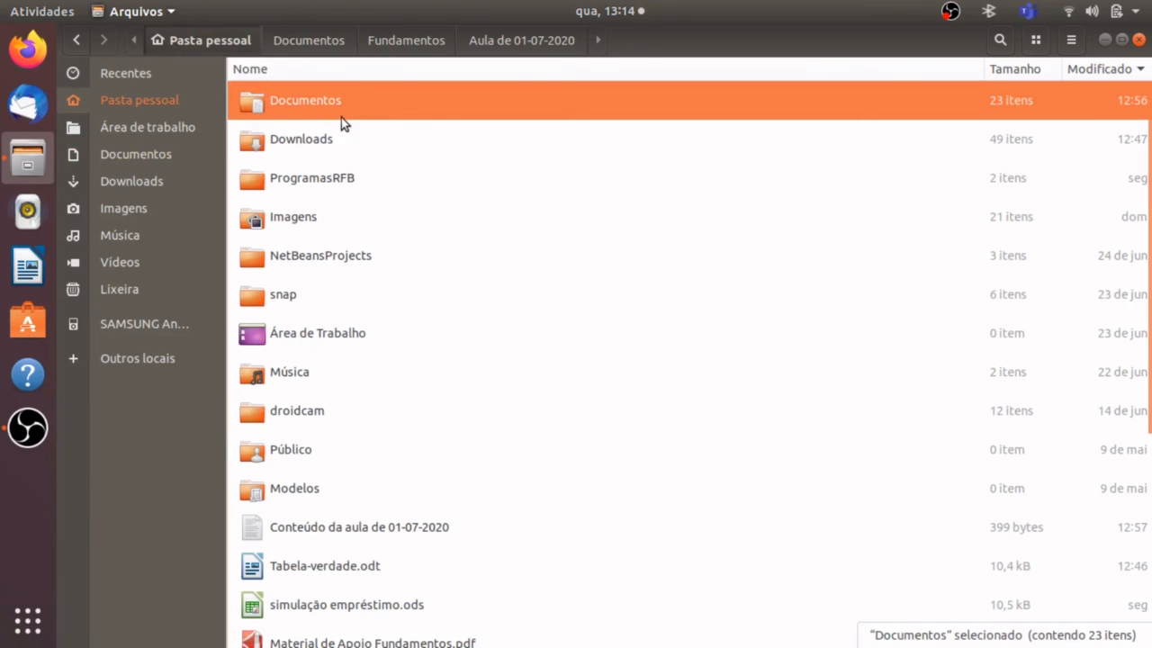
pyautogui.rightClick(432, 103)
pyautogui.click(432, 104)
pyautogui.rightClick(433, 103)
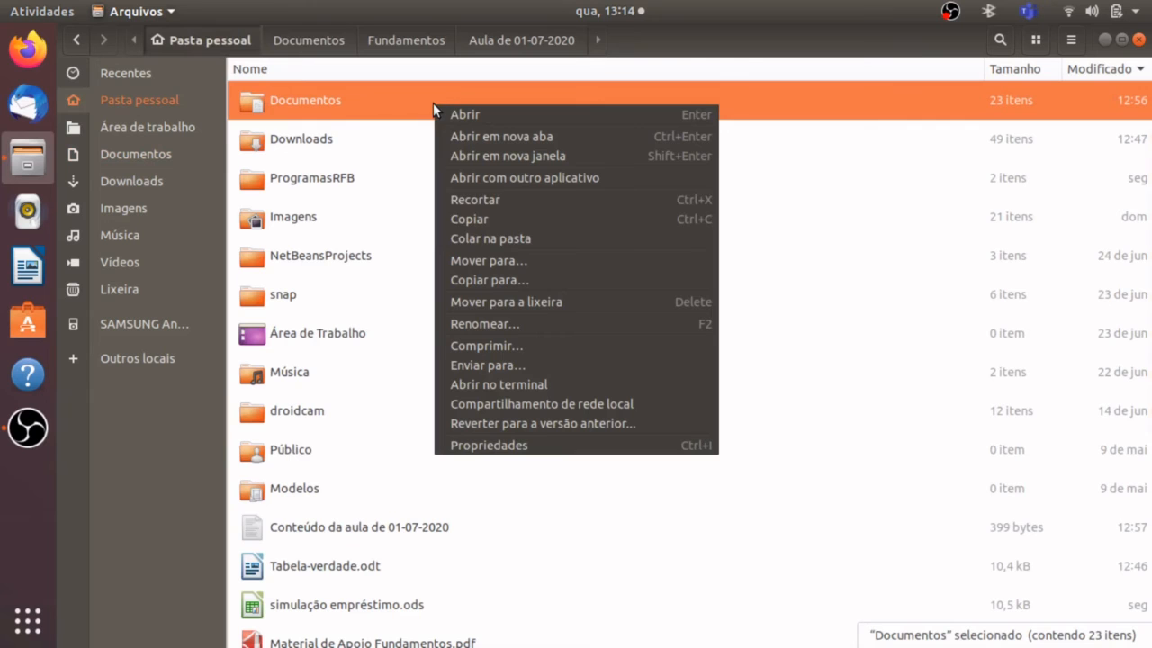
pyautogui.click(514, 240)
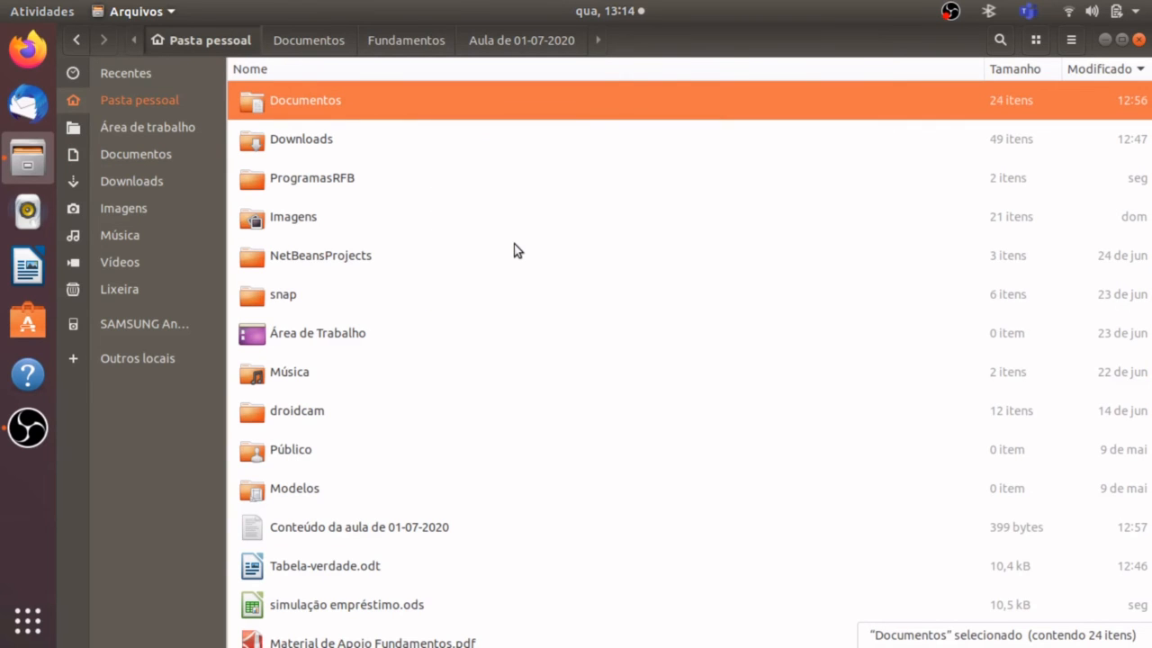
# Check the pasted PDF in the "Documentos" folder and go back to "Aula de 01-07-2020" inside "Fundamentos".
pyautogui.doubleClick(462, 115)
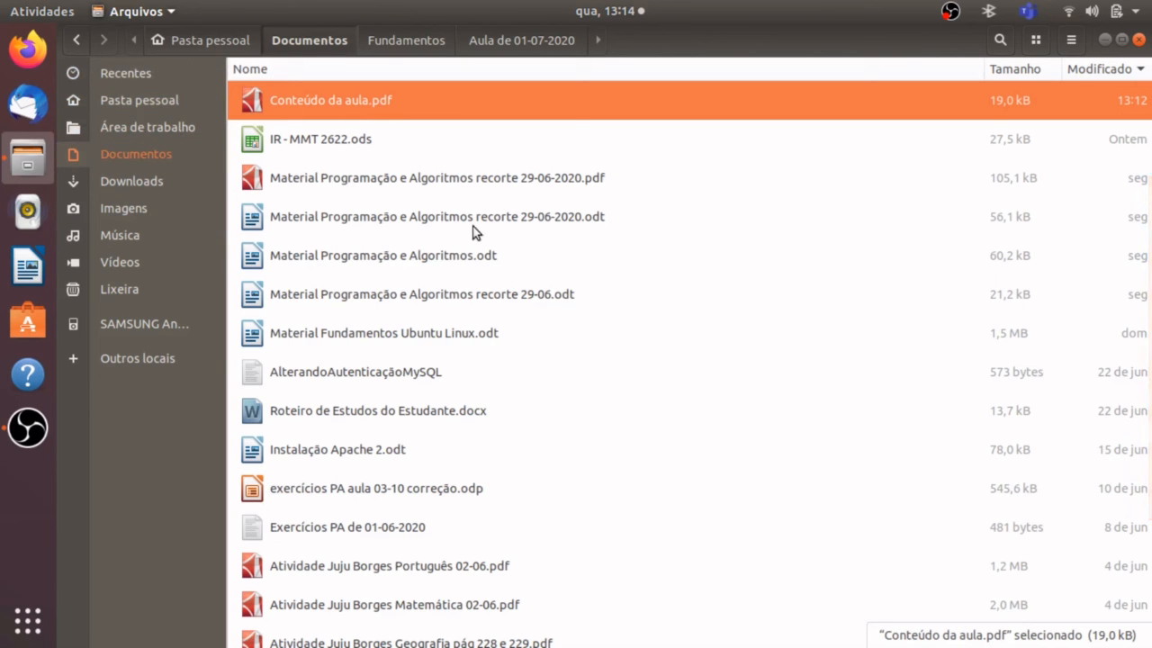
pyautogui.press('Home')
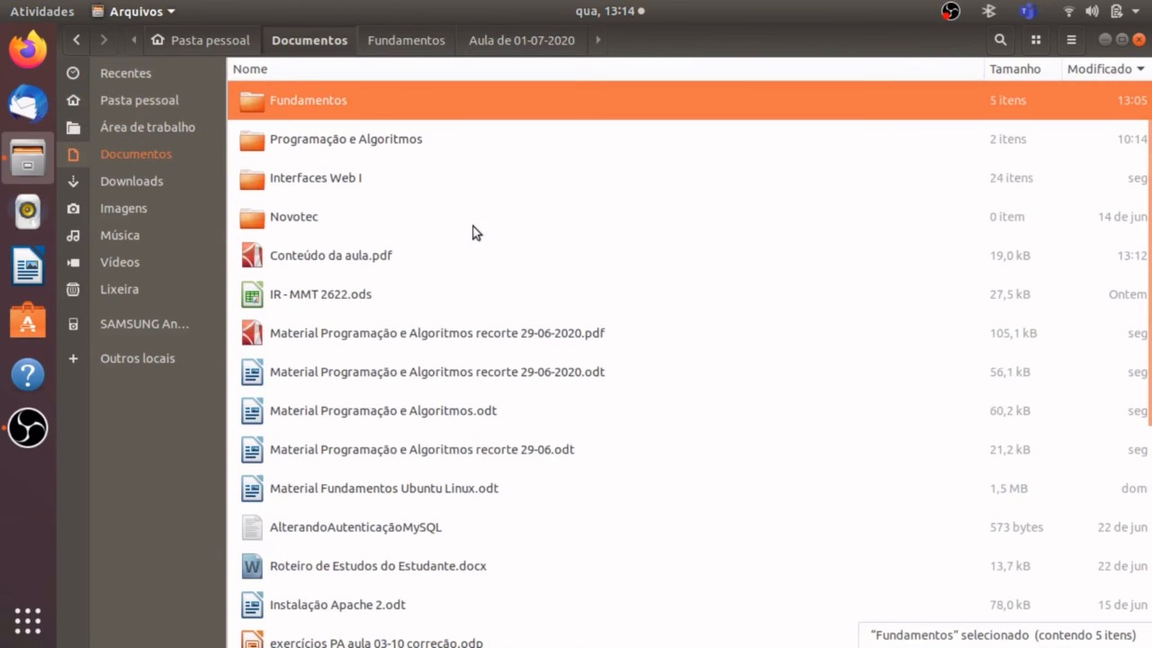
pyautogui.doubleClick(455, 99)
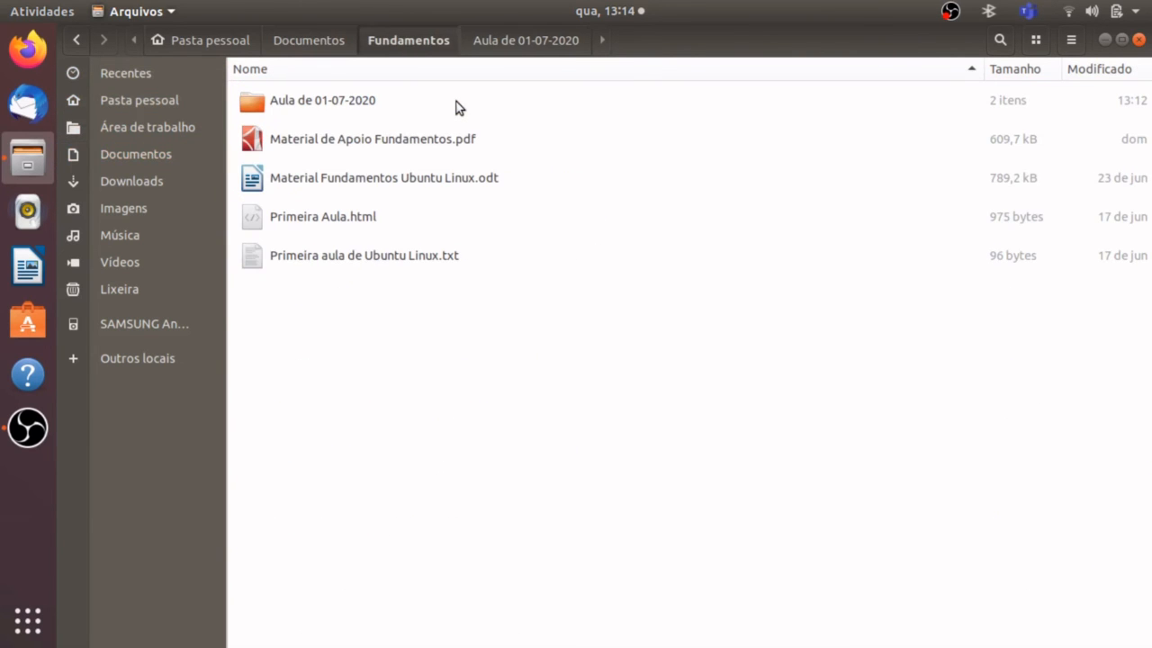
pyautogui.doubleClick(343, 104)
# Copy "Conteúdo da aula.pdf" from "Aula de 01-07-2020" to the home folder "Pasta pessoal" with the Copy to command.
pyautogui.click(348, 147)
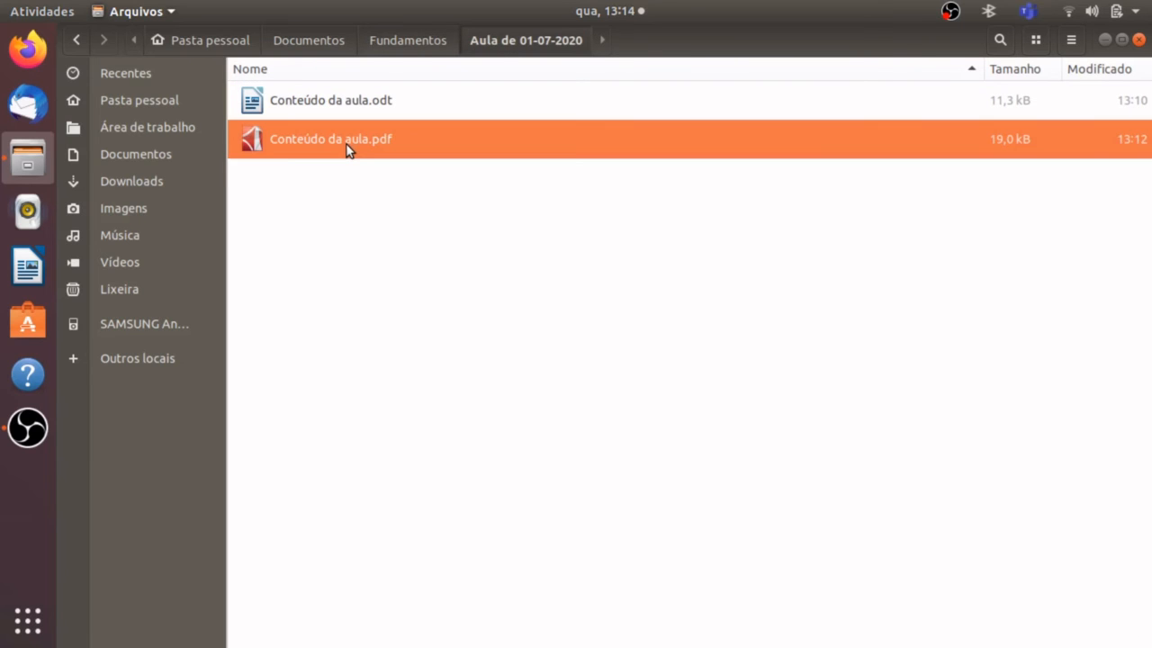
pyautogui.rightClick(349, 148)
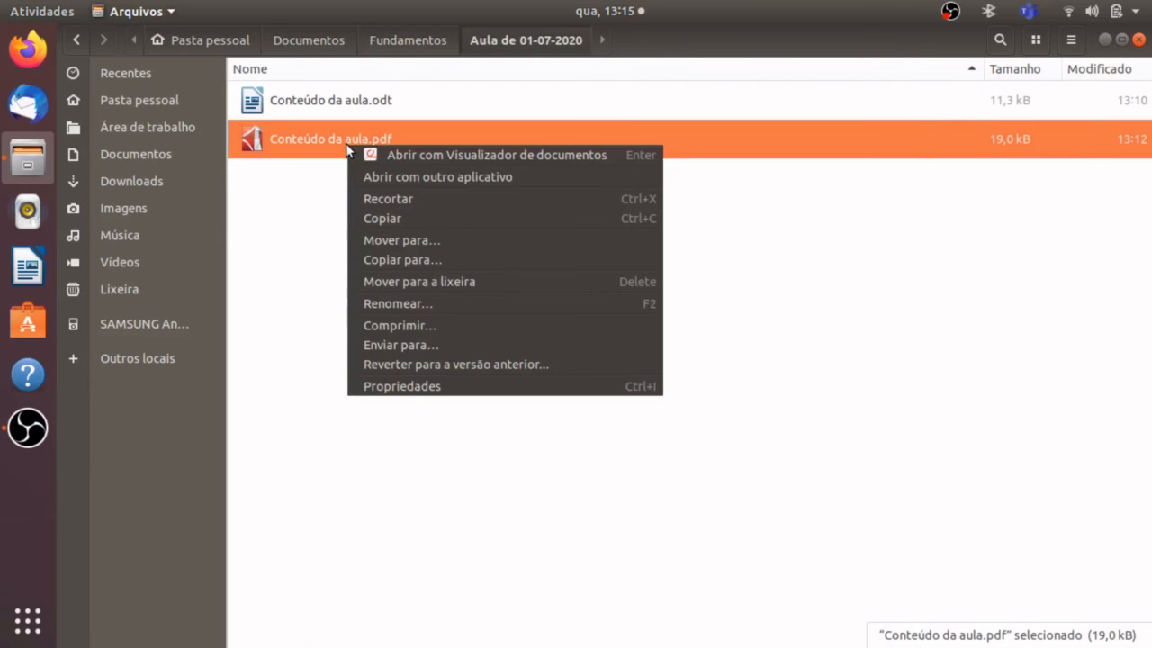
pyautogui.click(424, 260)
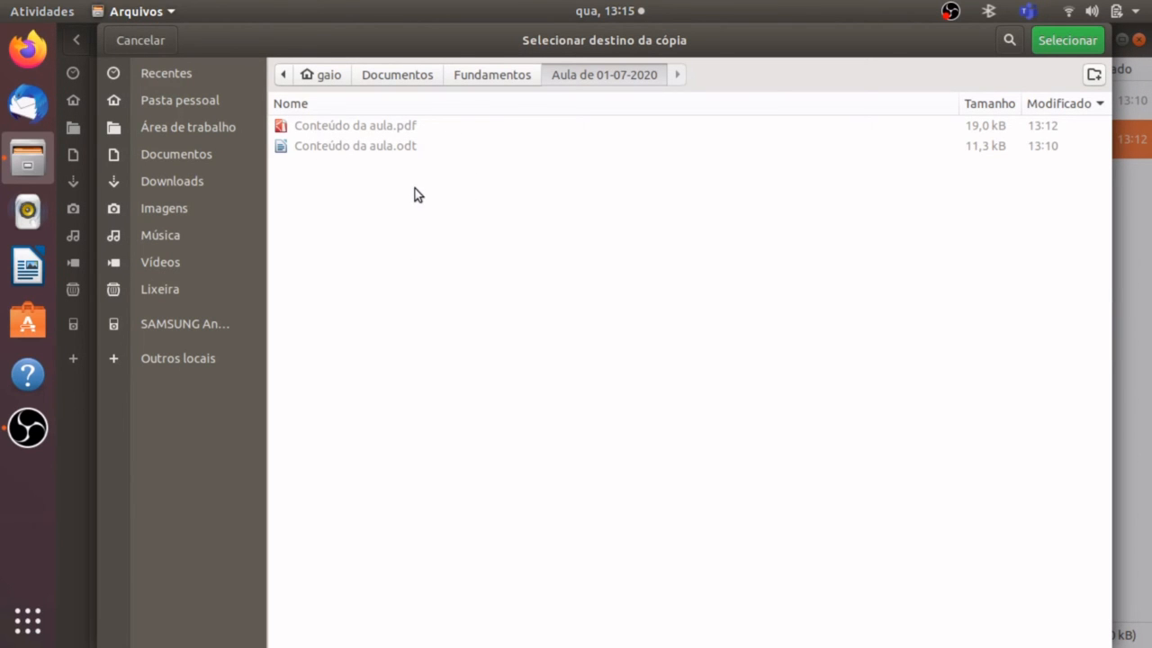
pyautogui.click(206, 101)
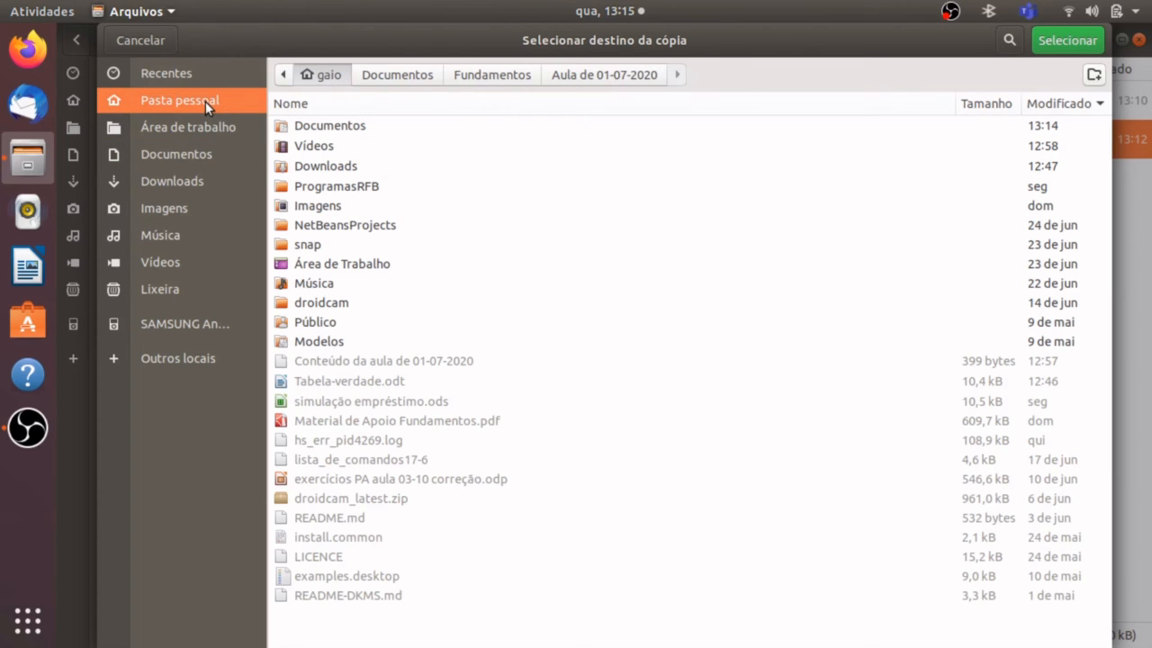
pyautogui.click(1078, 40)
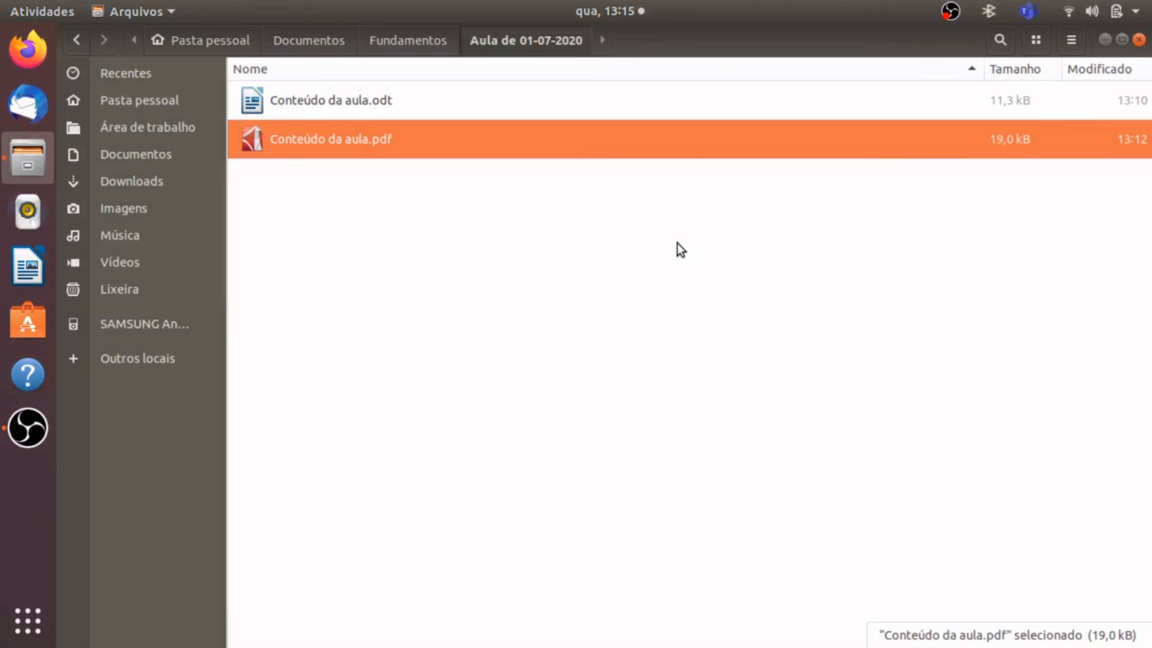
# Check the copied "Conteúdo da aula.pdf" in the home folder listing and return to the start of the list.
pyautogui.click(171, 107)
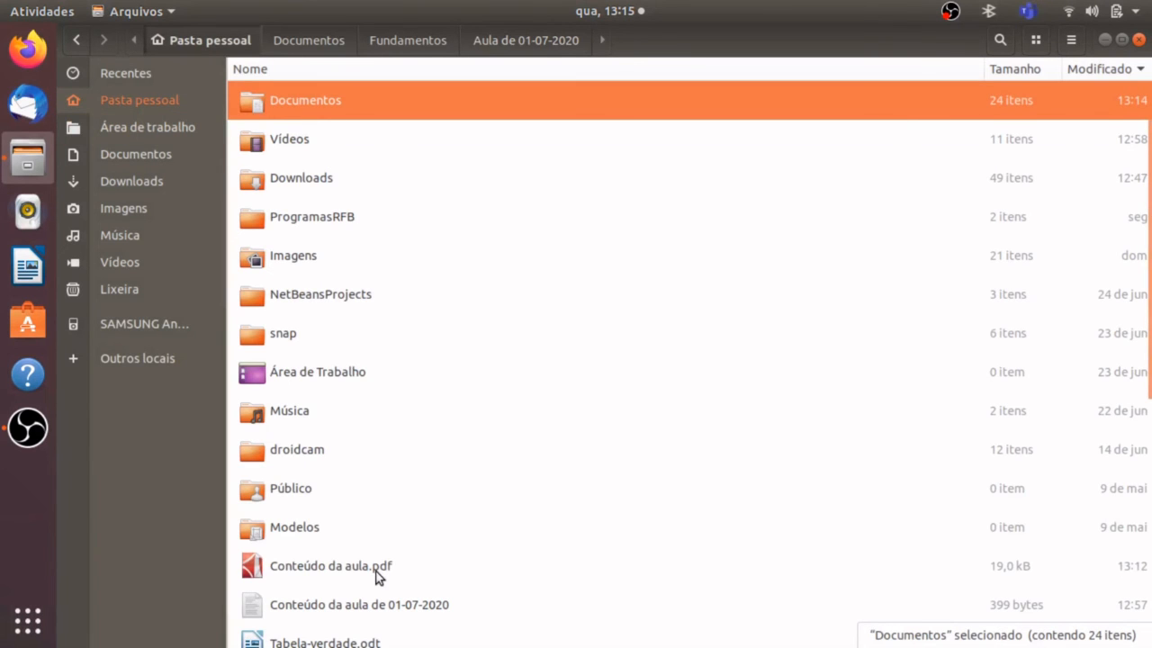
pyautogui.click(420, 558)
pyautogui.scroll(-3, 1149, 400)
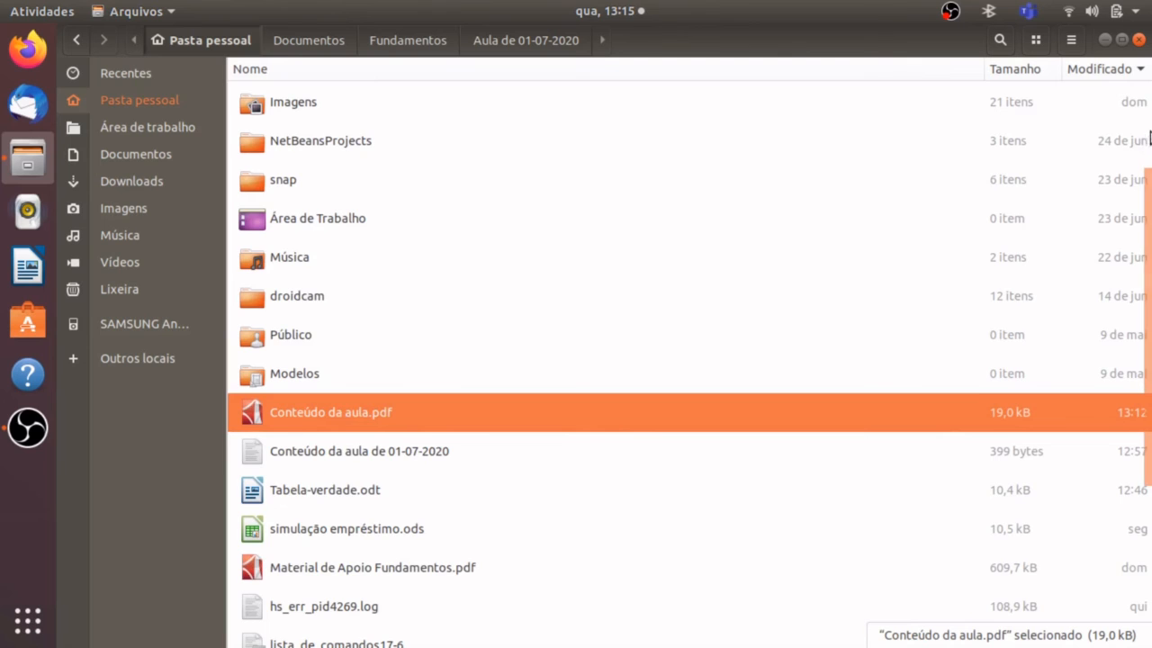
pyautogui.scroll(2, 855, 154)
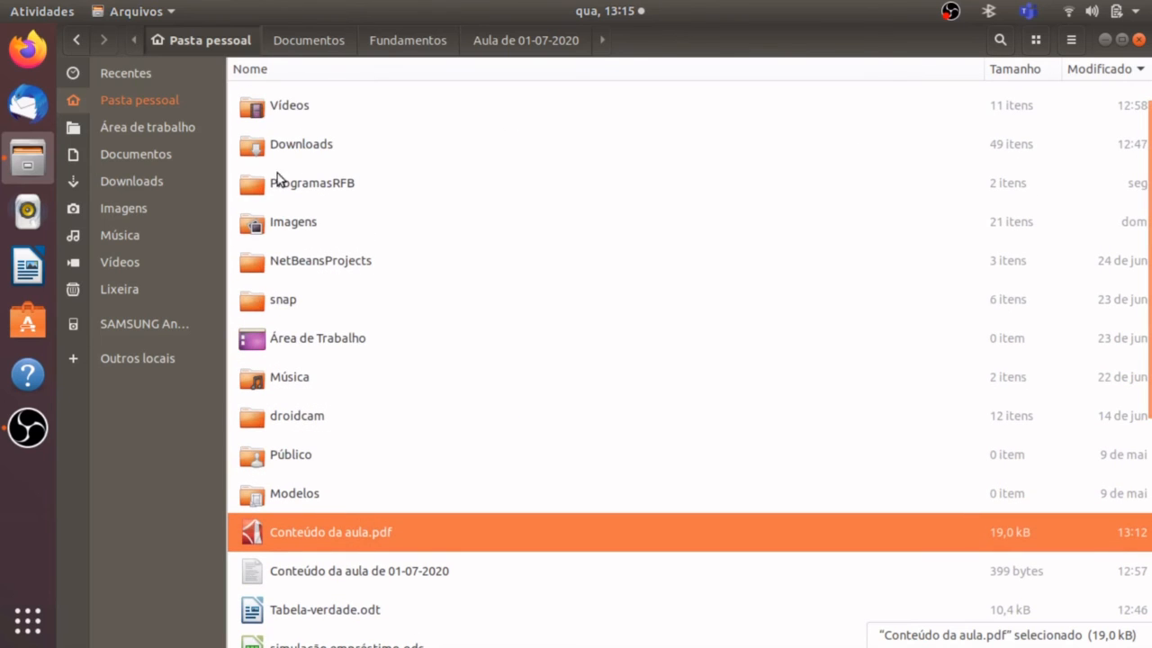
pyautogui.press('Home')
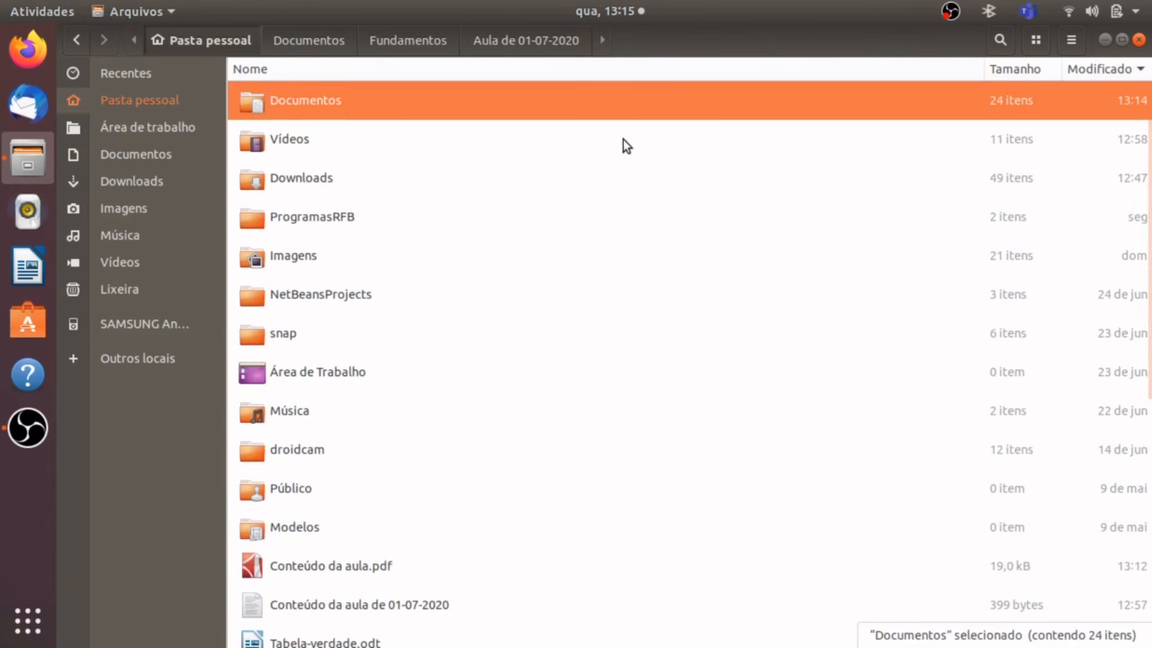
# Go back to "Aula de 01-07-2020" through "Documentos" and "Fundamentos" and select "Conteúdo da aula.pdf".
pyautogui.doubleClick(568, 105)
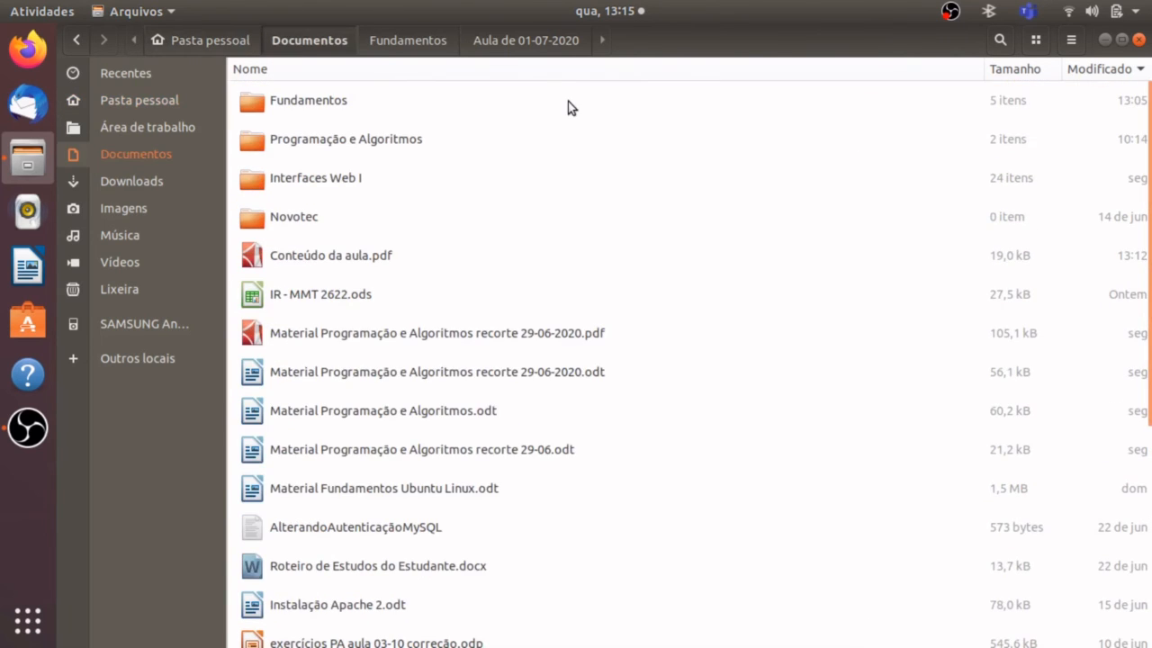
pyautogui.click(331, 113)
pyautogui.doubleClick(331, 112)
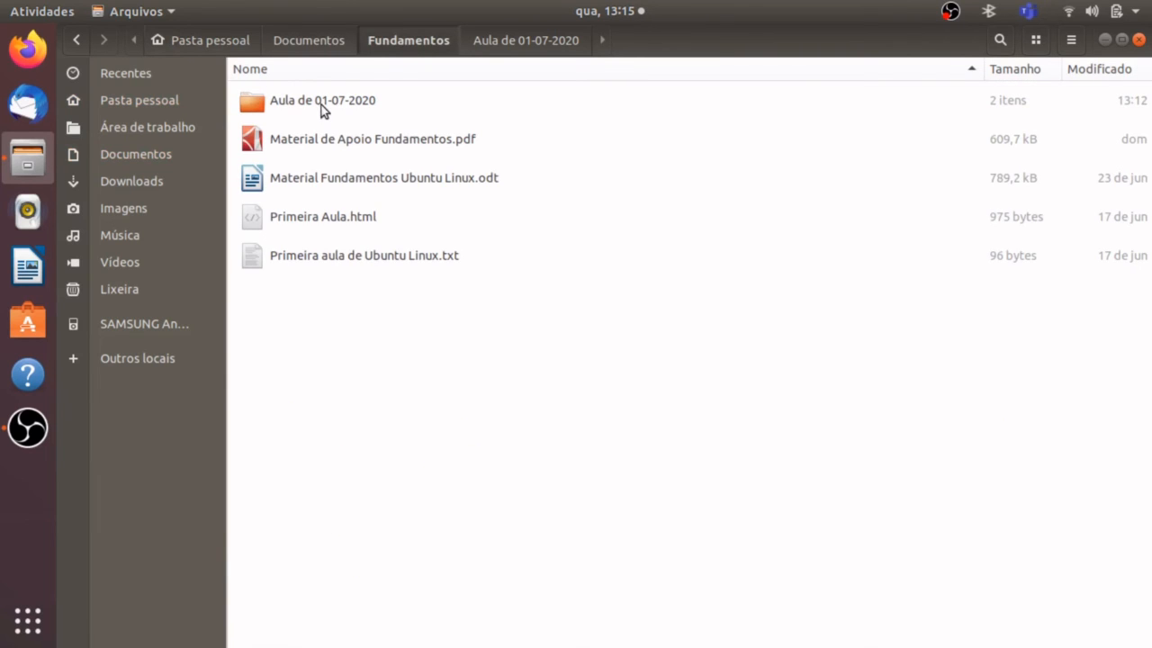
pyautogui.click(324, 108)
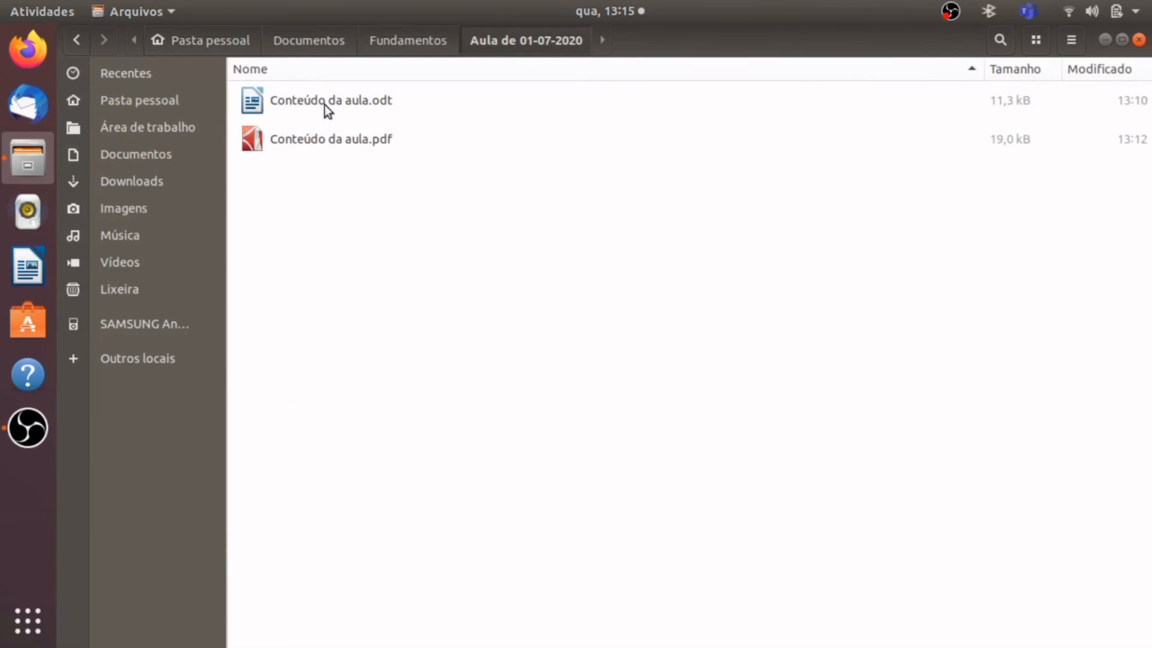
pyautogui.click(312, 144)
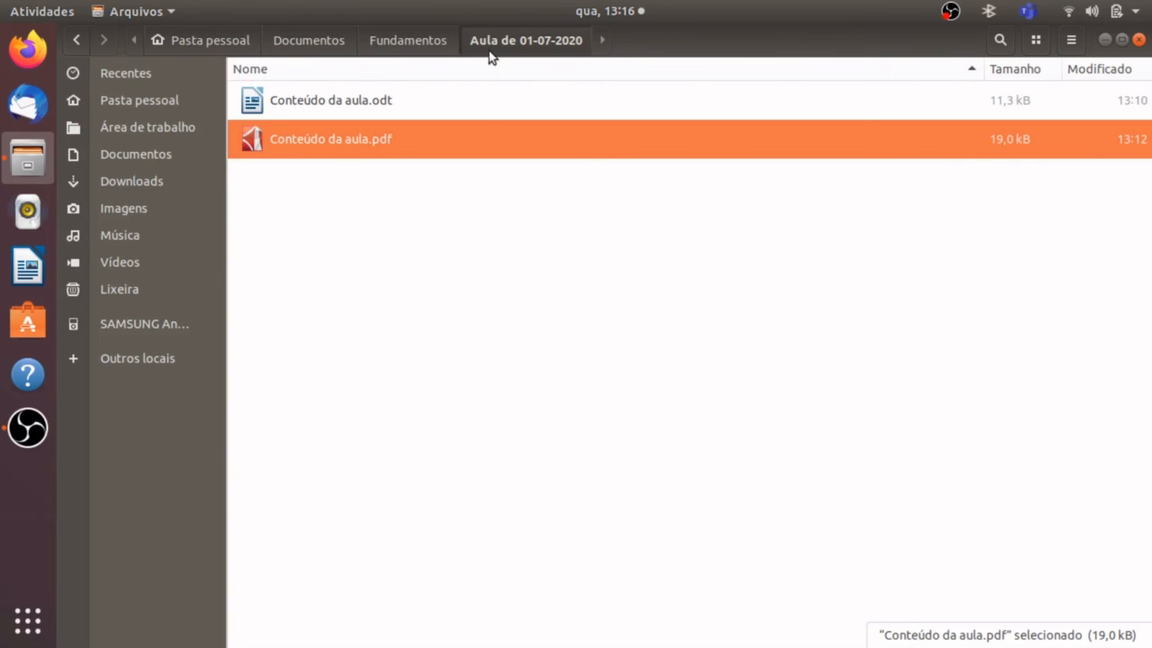
# Move "Conteúdo da aula.odt" from "Aula de 01-07-2020" to the "Documentos" folder with the Move to command.
pyautogui.click(350, 102)
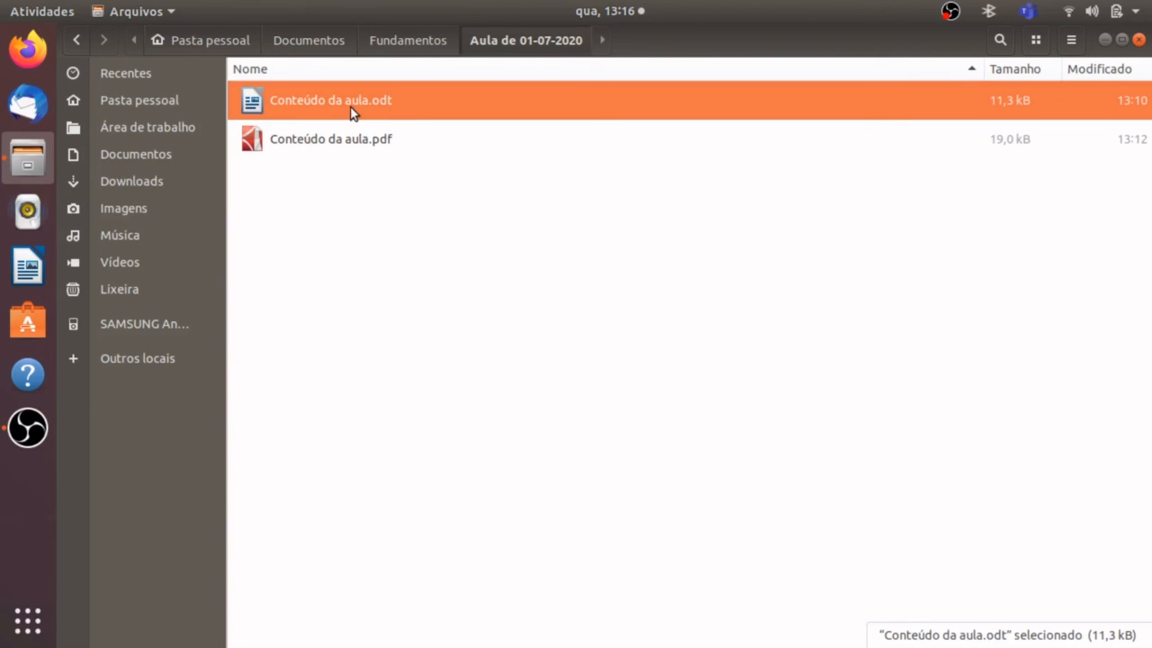
pyautogui.rightClick(351, 110)
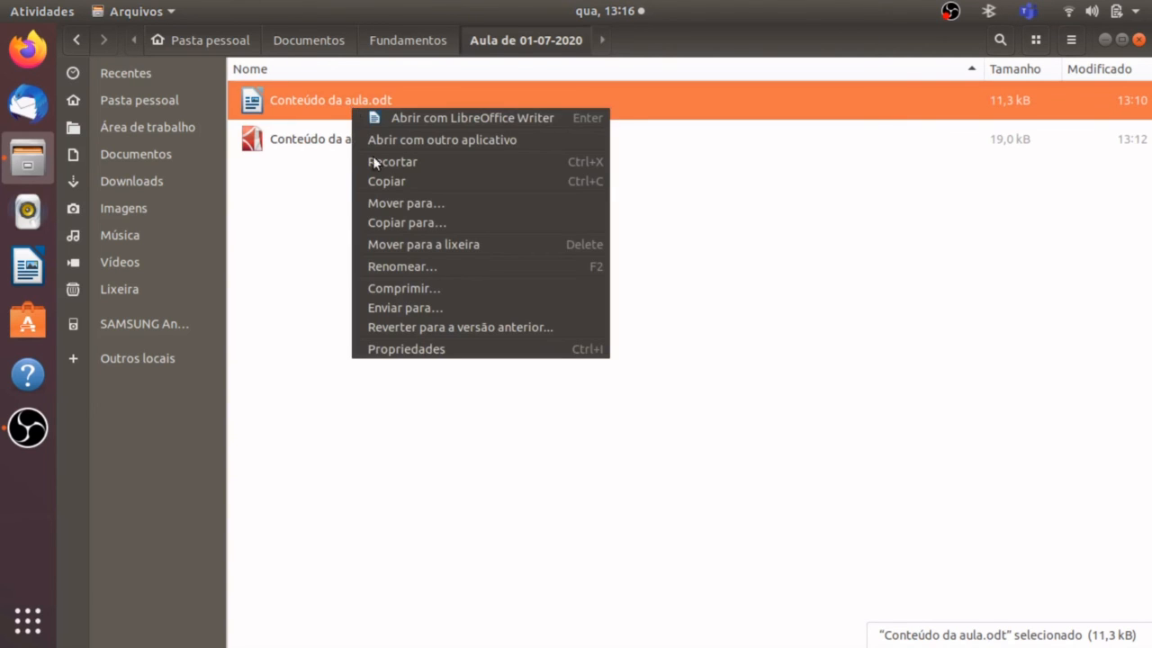
pyautogui.click(391, 199)
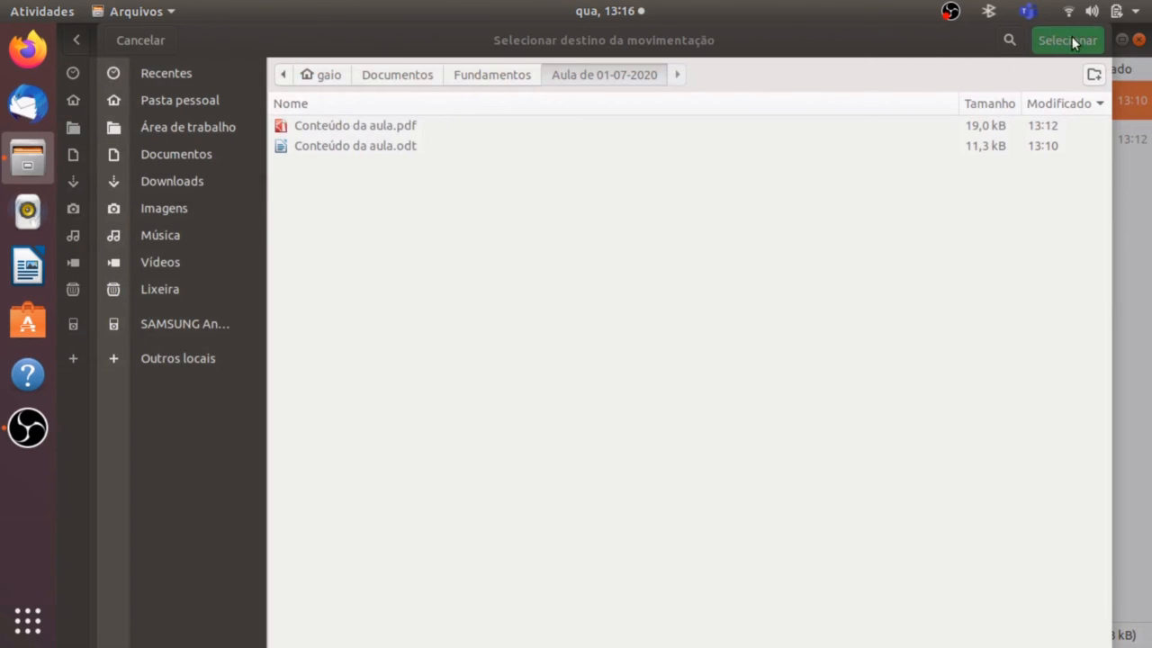
pyautogui.click(194, 158)
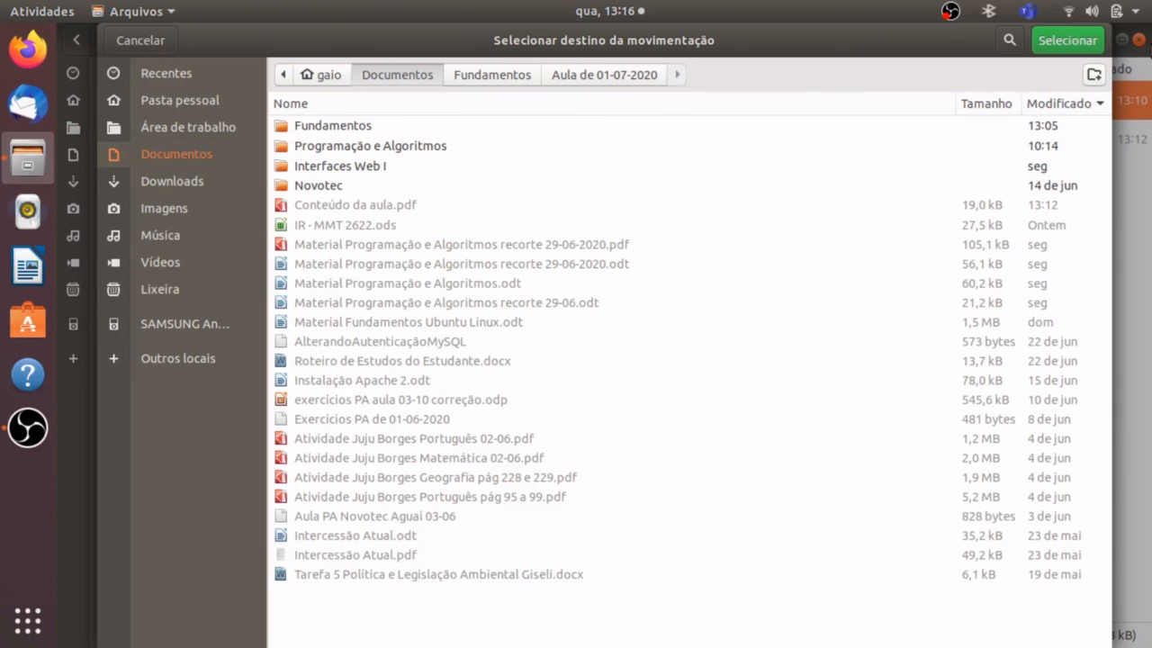
pyautogui.click(1066, 42)
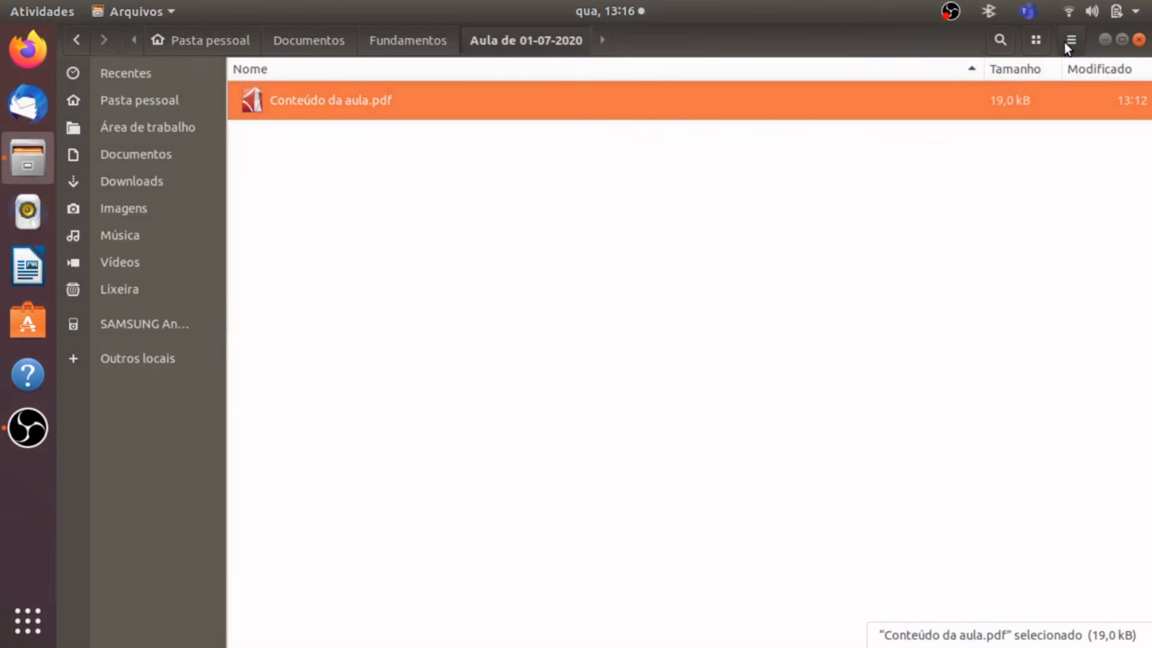
pyautogui.click(538, 189)
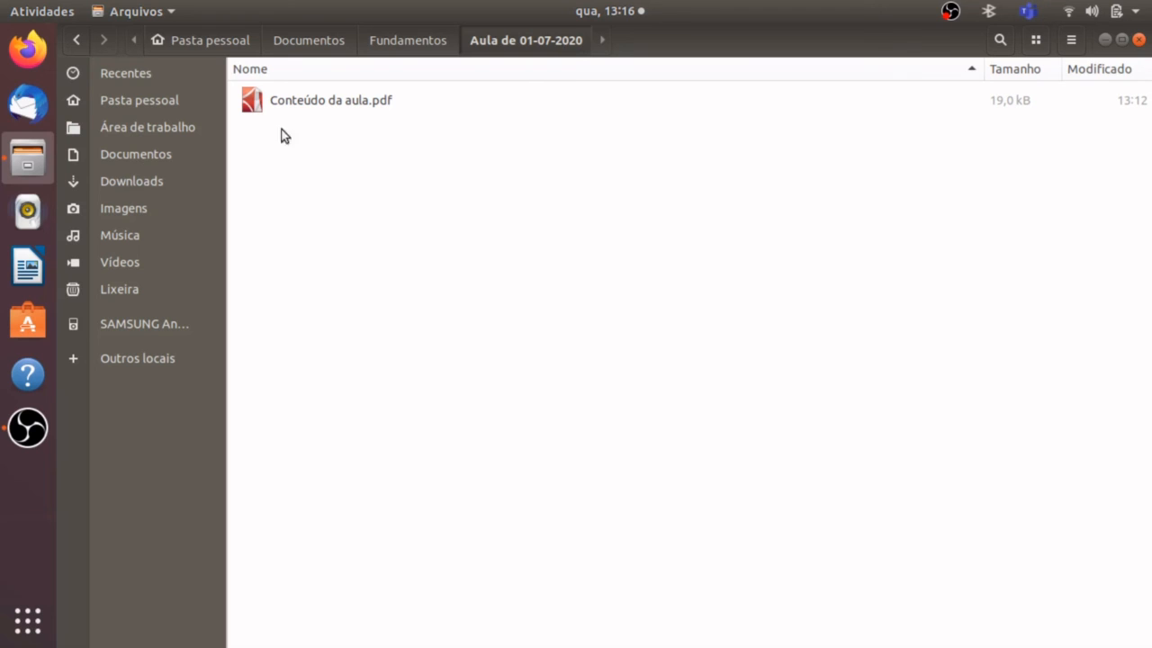
# Find the moved "Conteúdo da aula.odt" in the "Documentos" folder and cut it to the clipboard.
pyautogui.click(166, 152)
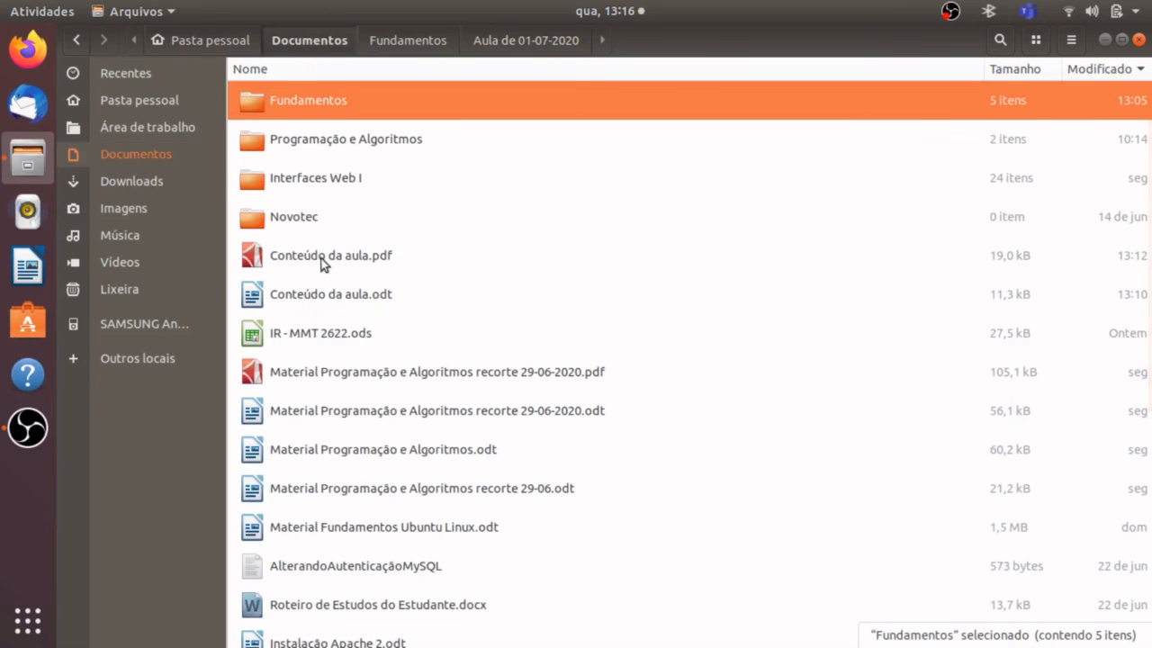
pyautogui.click(365, 294)
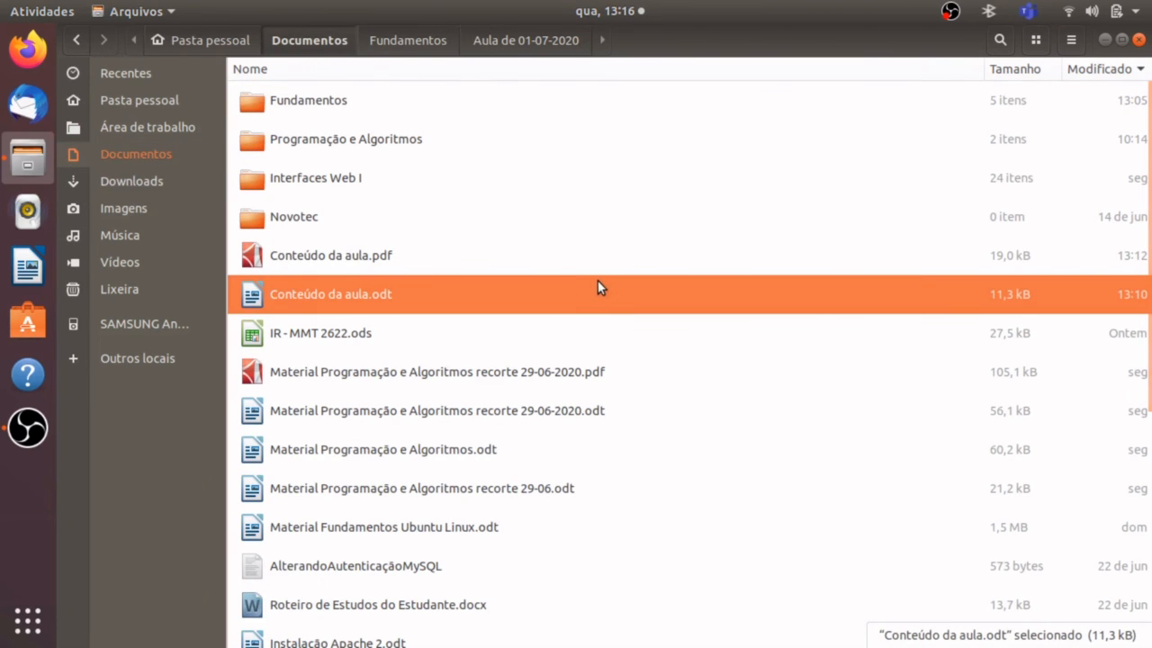
pyautogui.rightClick(470, 295)
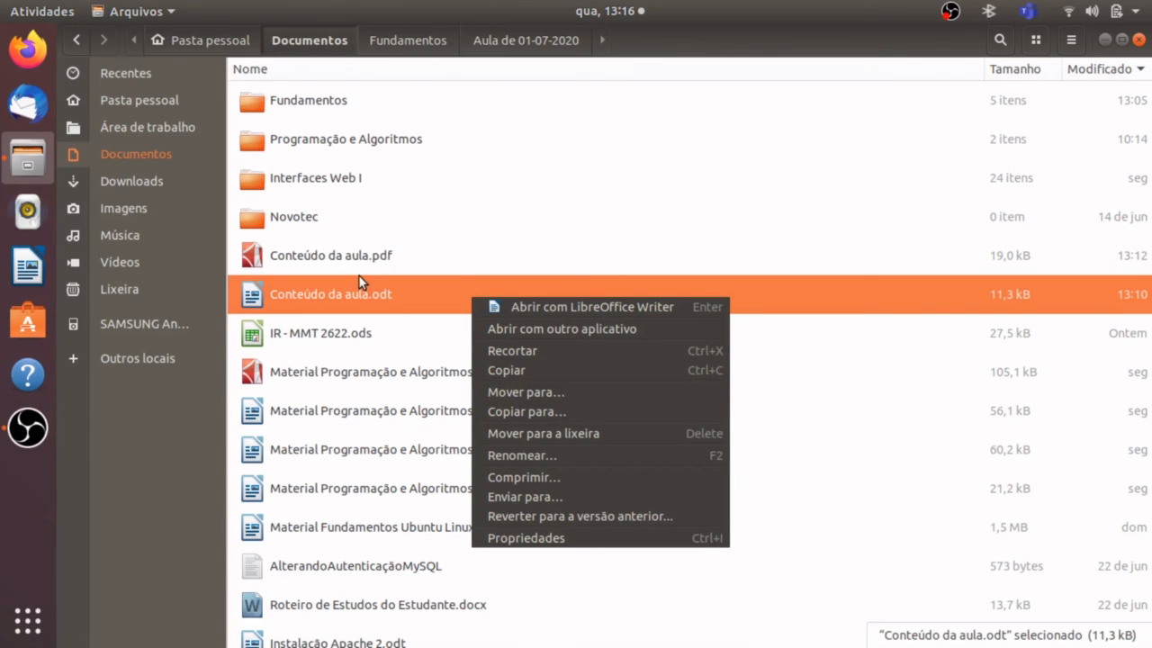
pyautogui.click(520, 352)
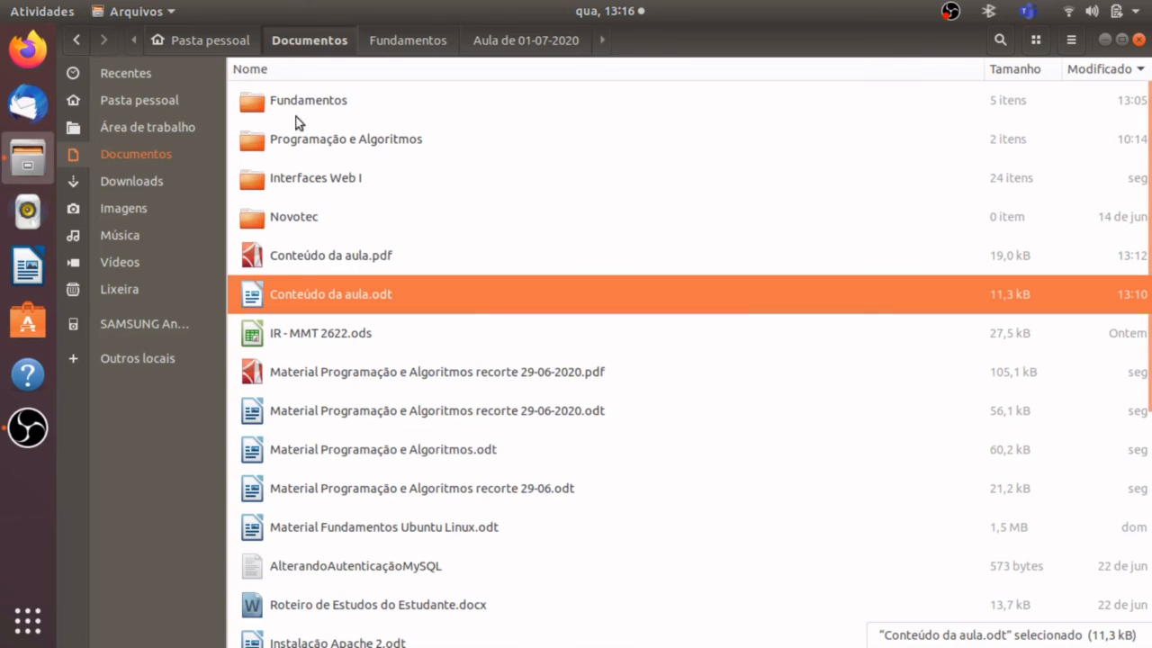
# Paste the cut "Conteúdo da aula.odt" into the "Aula de 01-07-2020" folder inside "Fundamentos".
pyautogui.doubleClick(325, 105)
pyautogui.doubleClick(325, 105)
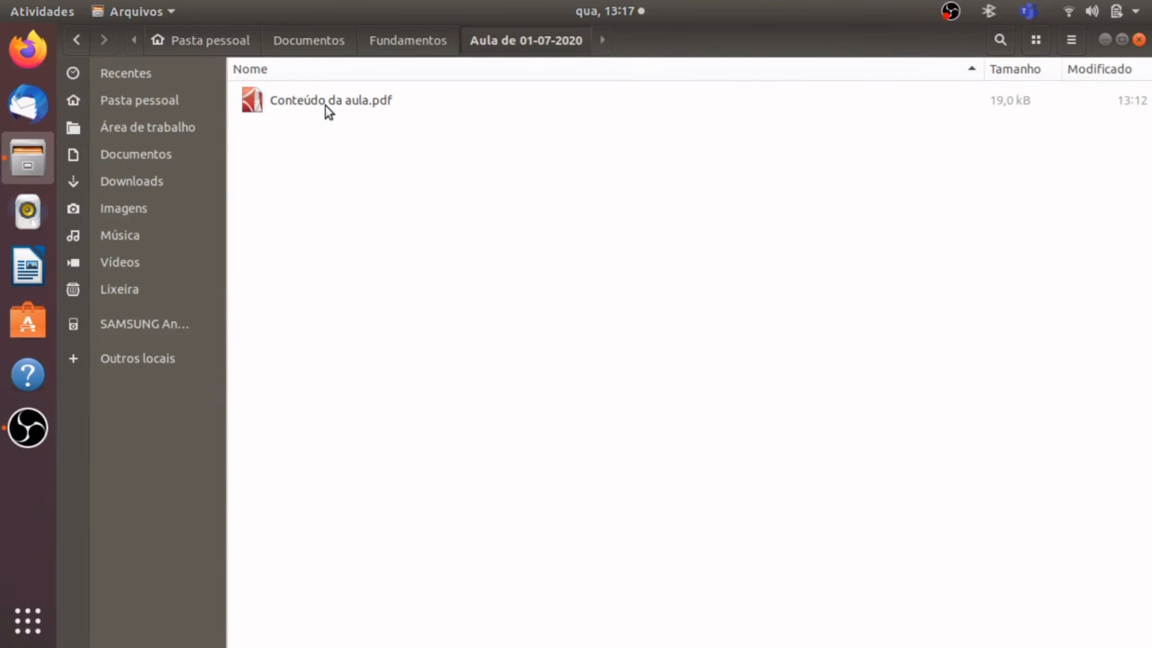
pyautogui.rightClick(362, 225)
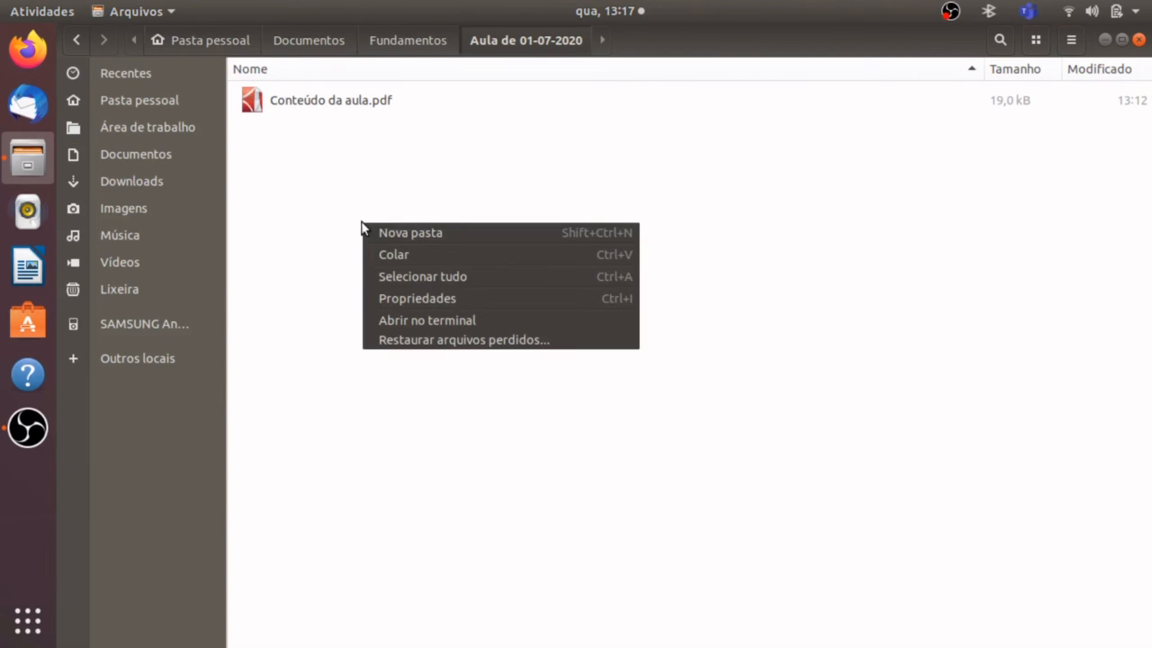
pyautogui.click(398, 253)
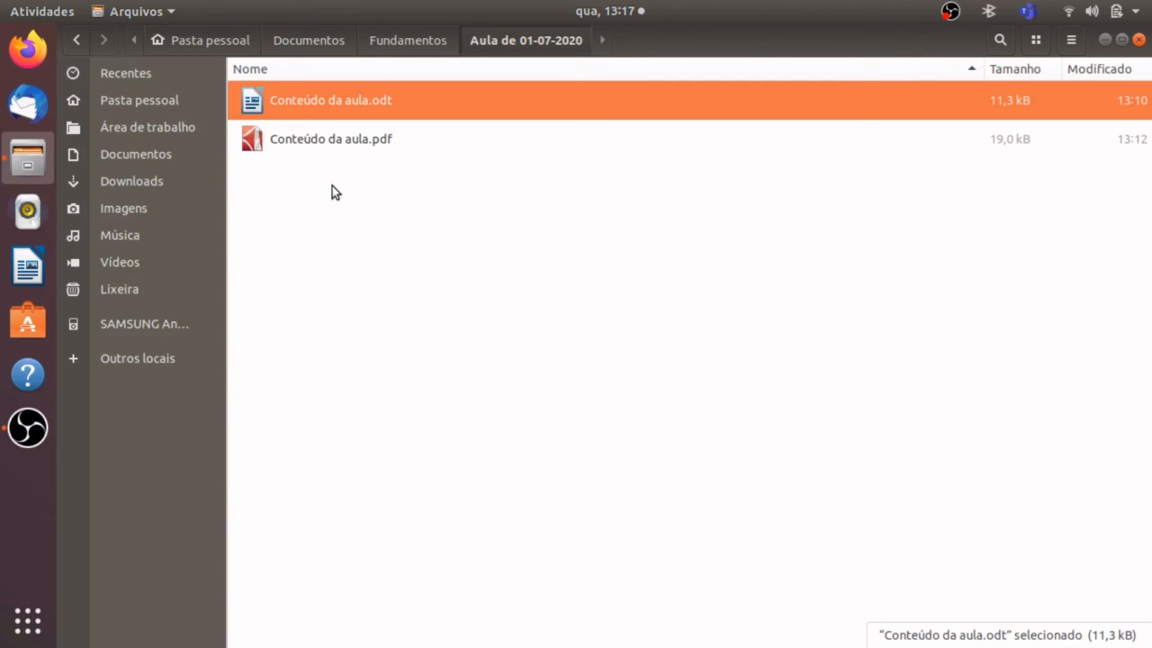
pyautogui.click(306, 207)
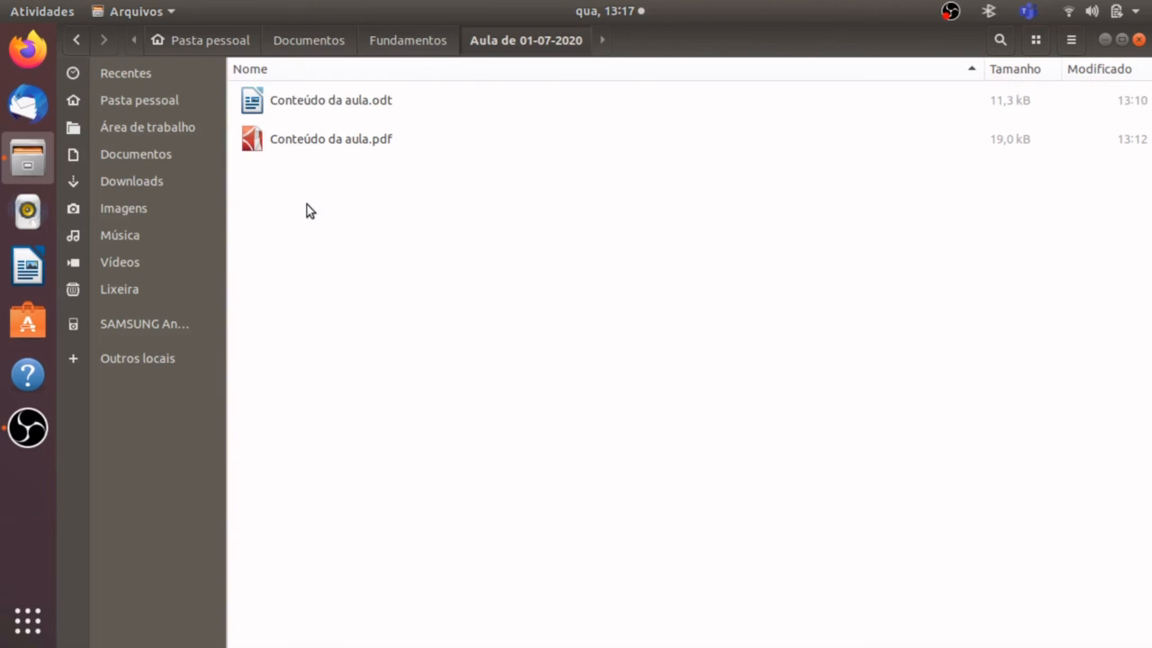
# Duplicate "Conteúdo da aula.odt" inside its own folder "Aula de 01-07-2020" and delete the duplicate.
pyautogui.click(340, 105)
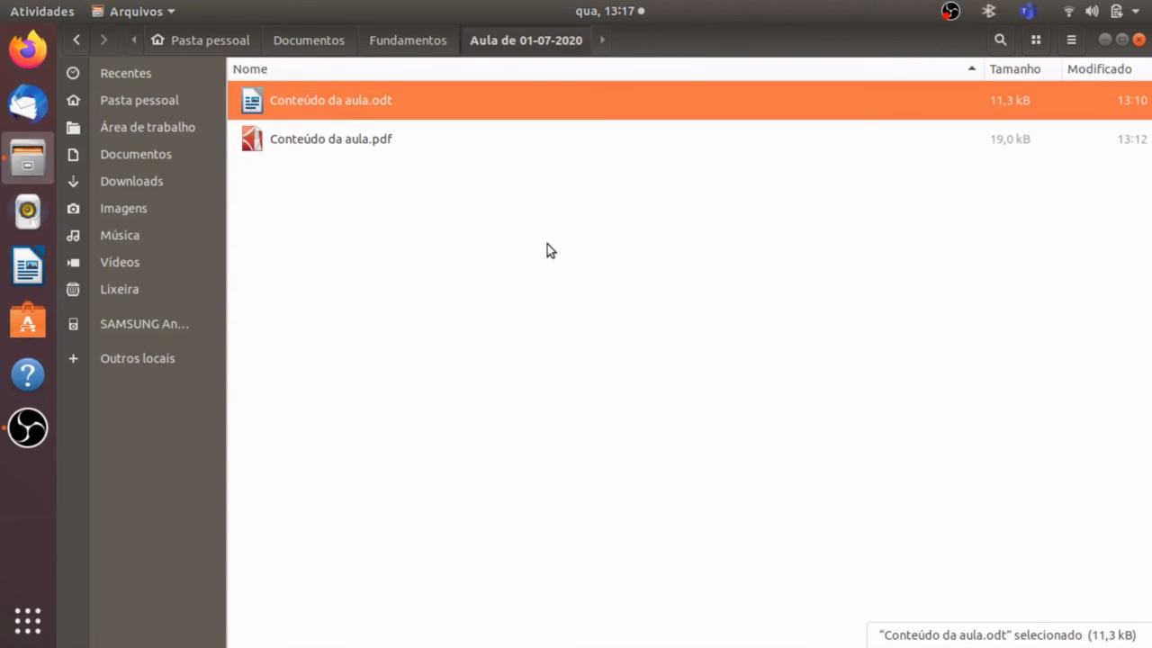
pyautogui.hotkey('ctrl', 'v')
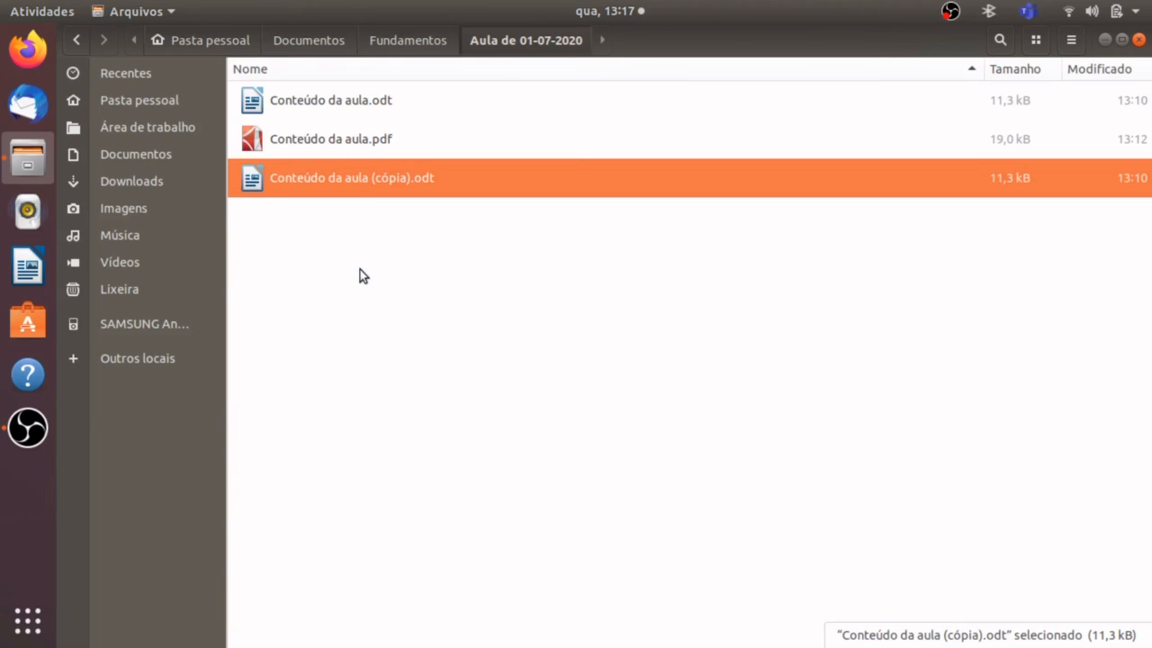
pyautogui.press('Delete')
pyautogui.click(407, 196)
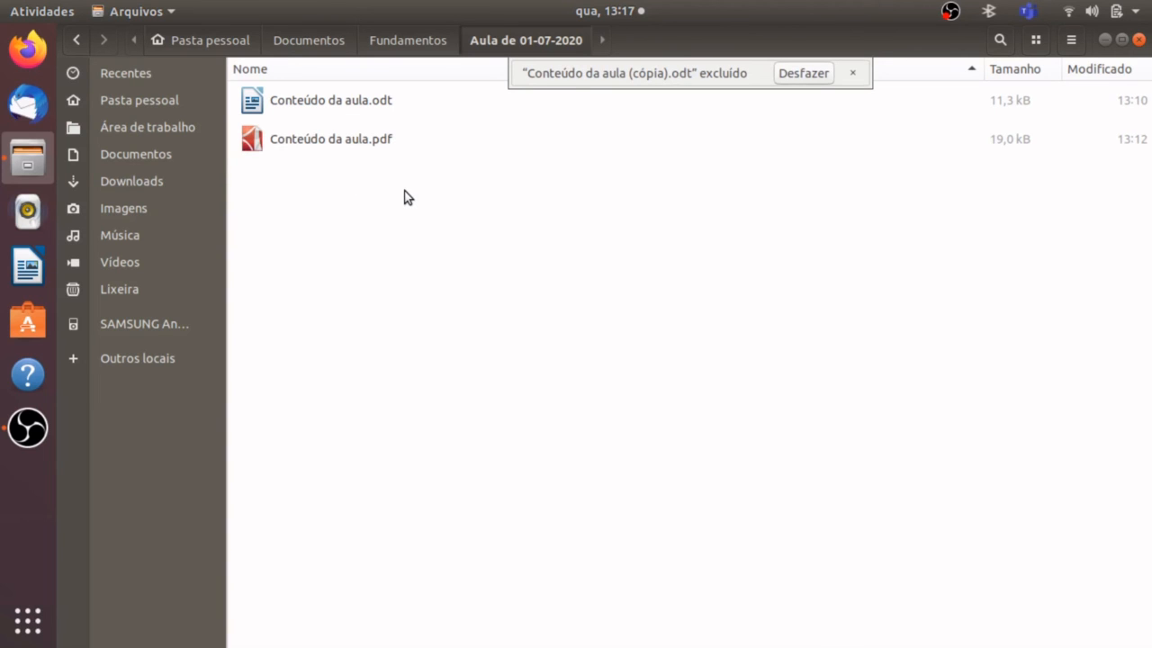
pyautogui.click(364, 99)
pyautogui.click(359, 216)
pyautogui.hotkey('ctrl', 'z')
pyautogui.press('Delete')
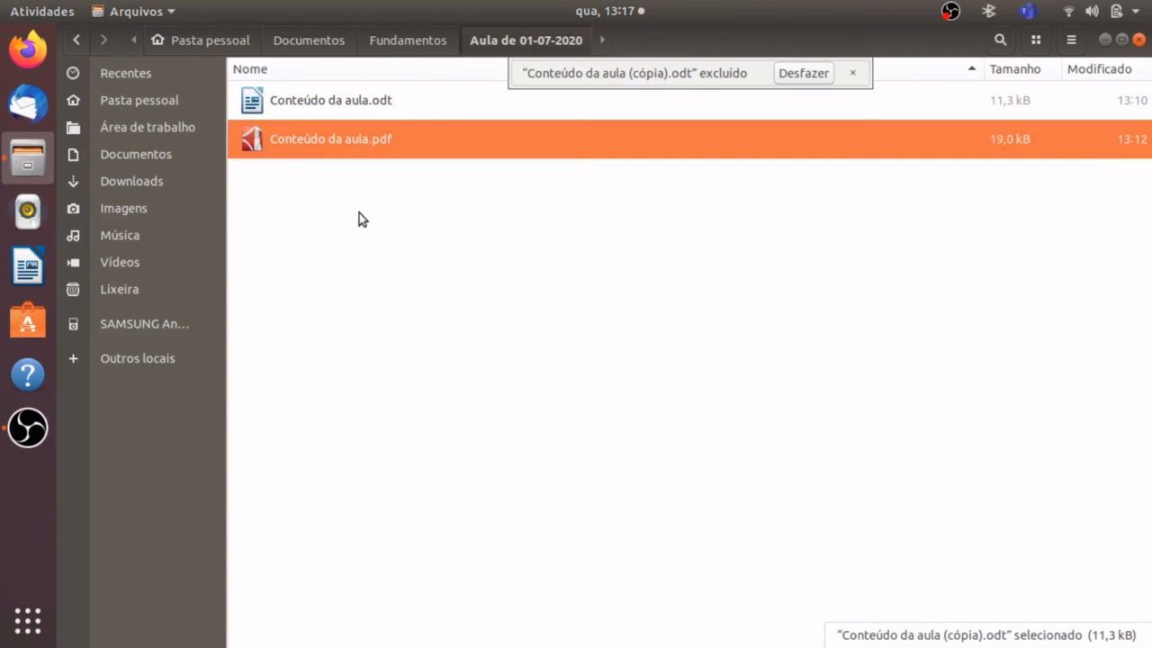
# Copy "Conteúdo da aula.odt" from "Aula de 01-07-2020" and paste it into the "Documentos" folder.
pyautogui.click(348, 99)
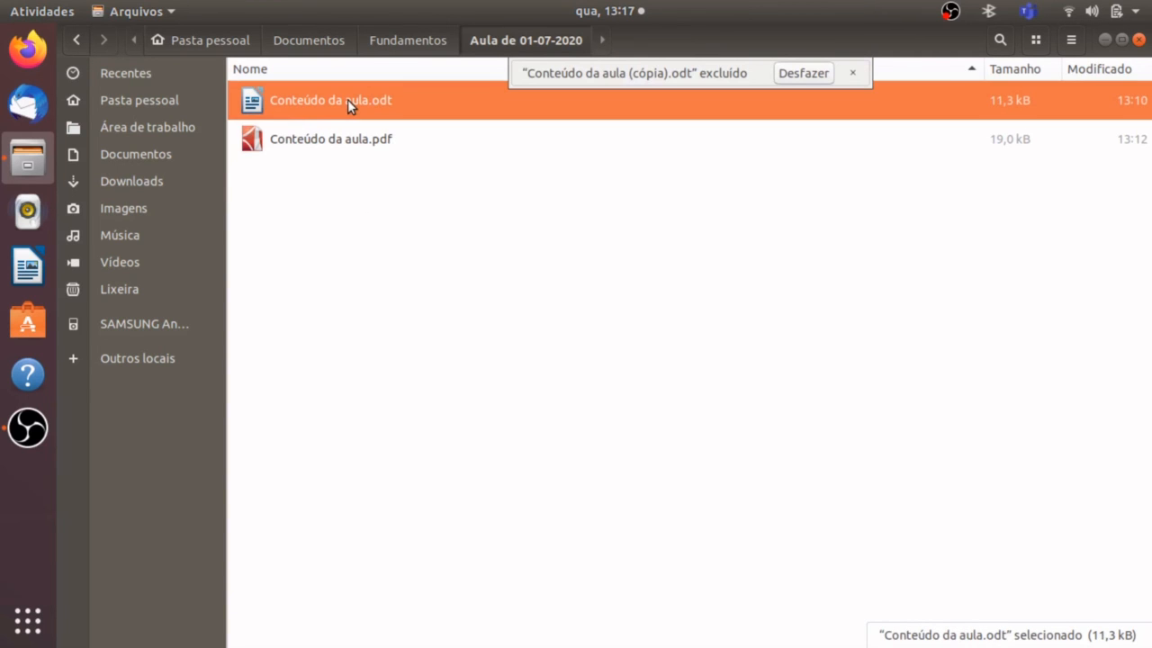
pyautogui.click(203, 105)
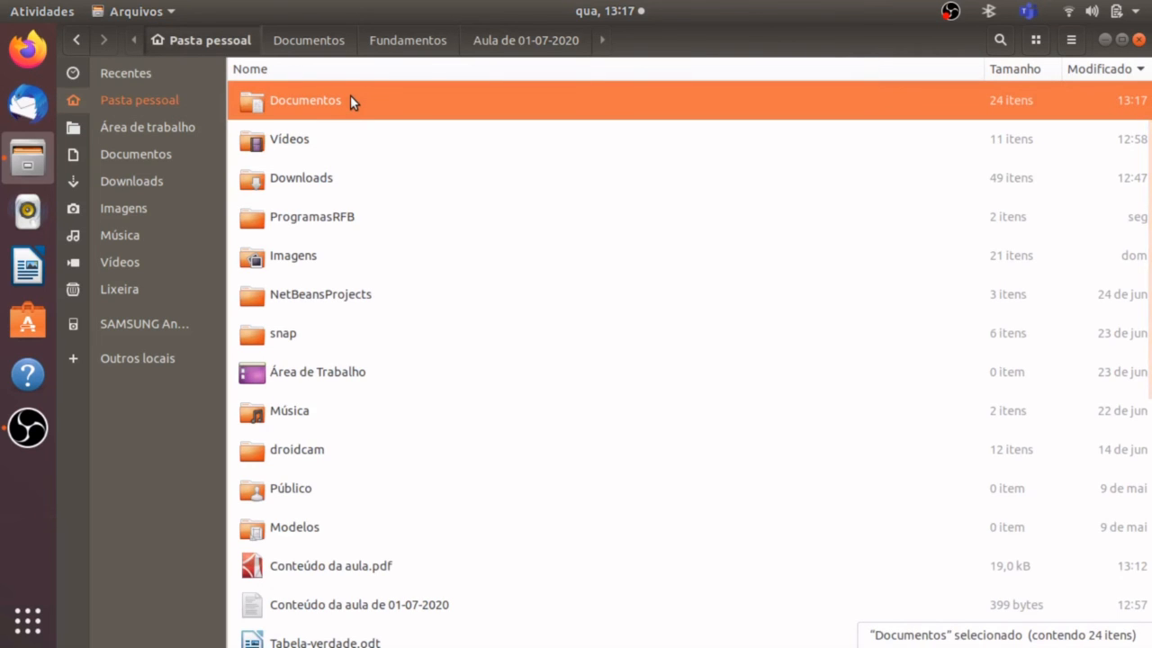
pyautogui.doubleClick(351, 97)
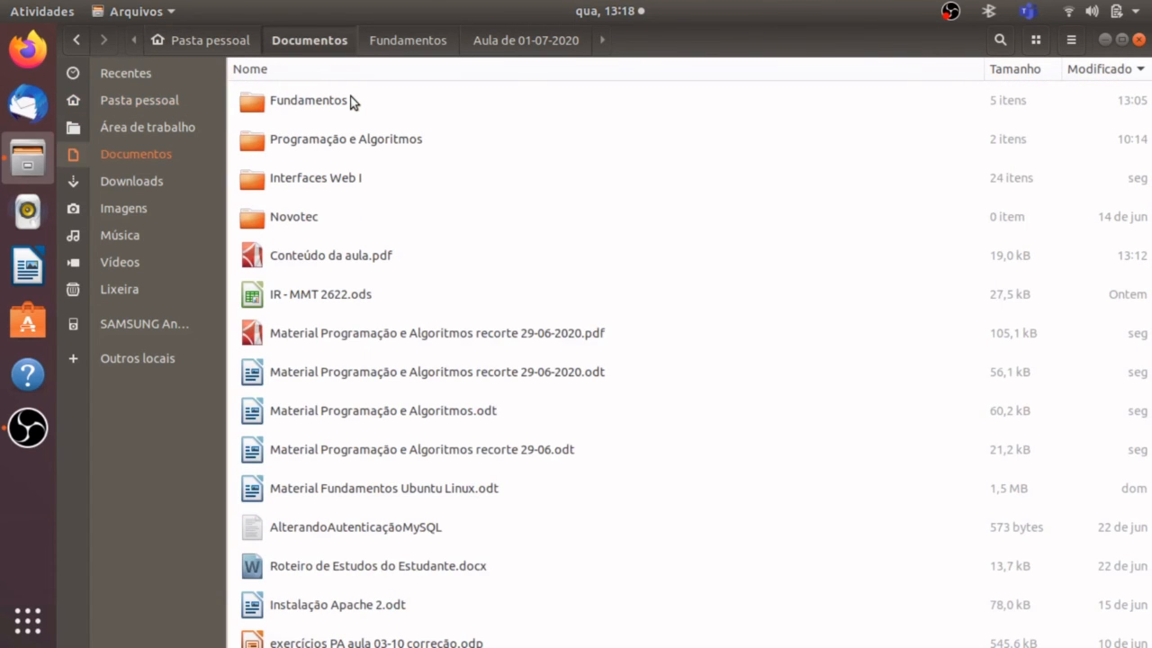
pyautogui.hotkey('ctrl', 'v')
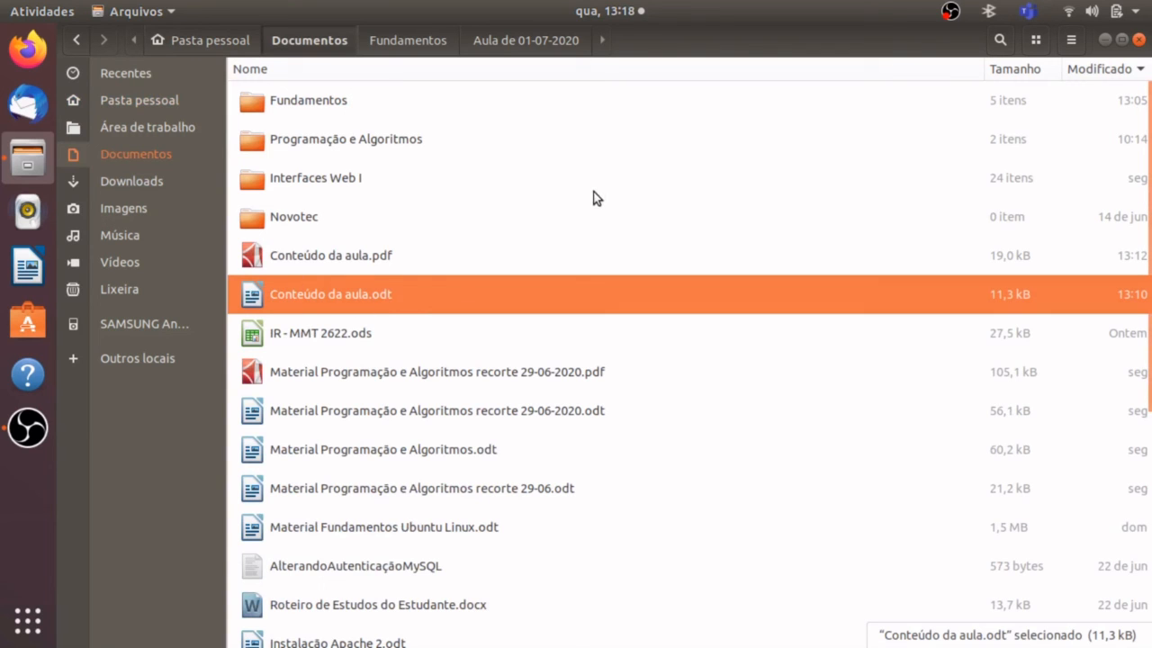
# Move "Conteúdo da aula.odt" from "Documentos" into the "Aula de 01-07-2020" folder inside "Fundamentos" and clear the selection.
pyautogui.doubleClick(320, 108)
pyautogui.doubleClick(320, 109)
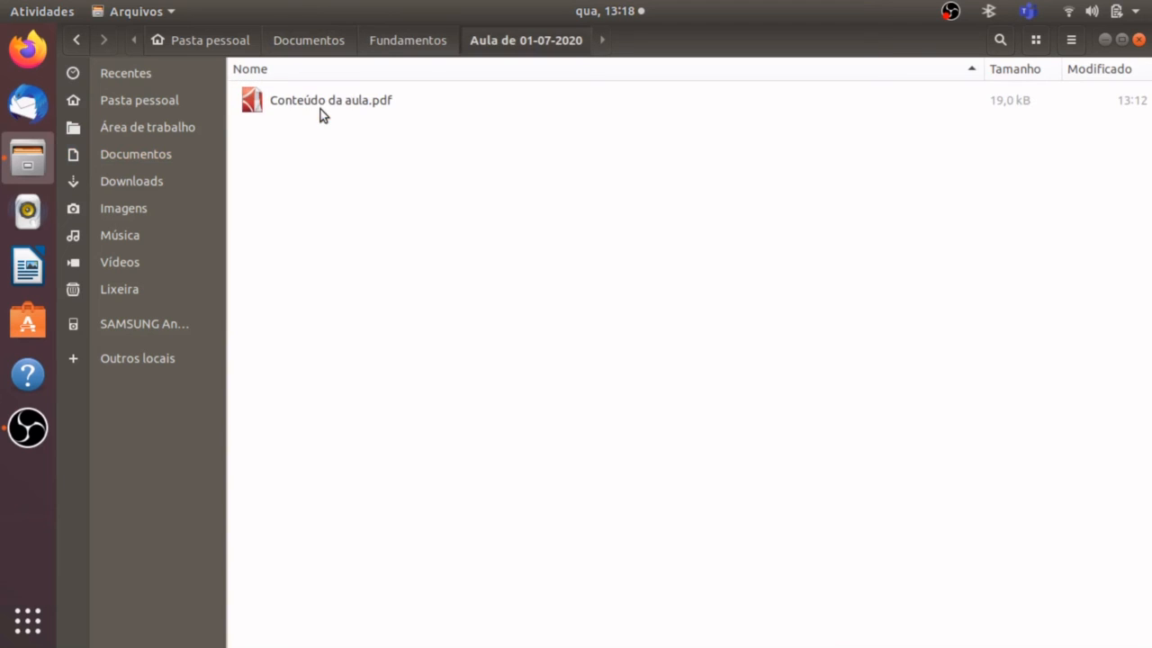
pyautogui.hotkey('ctrl', 'v')
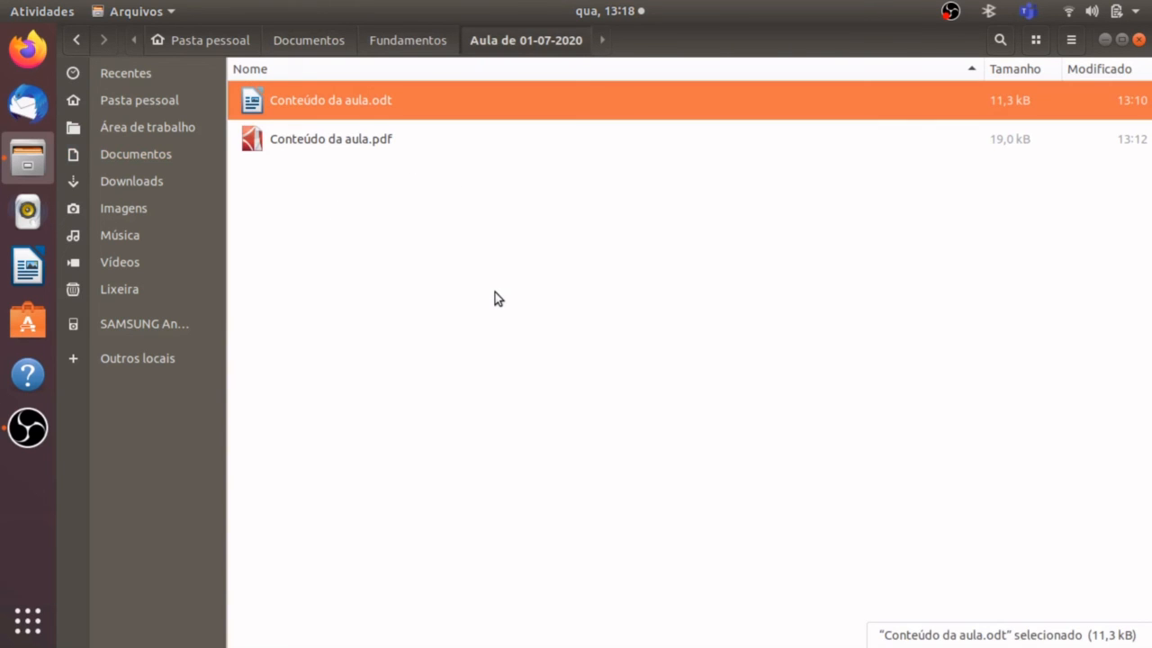
pyautogui.click(494, 292)
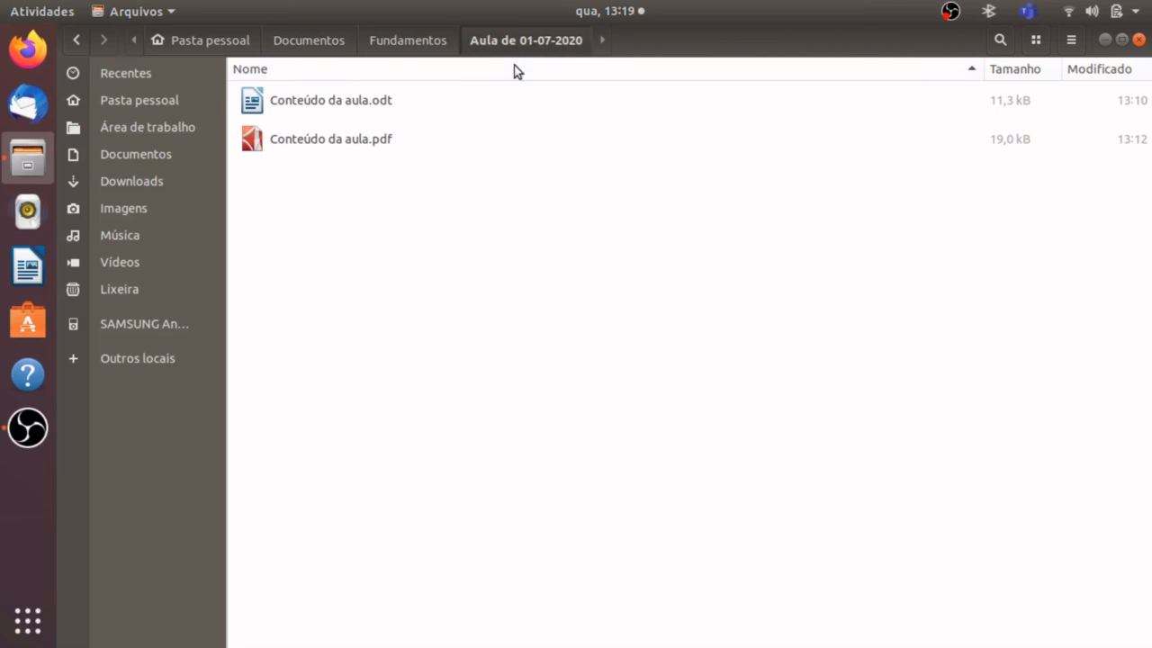
# Examine the contents of the parent folders "Fundamentos", "Documentos" and "Pasta pessoal" along the current folder path.
pyautogui.click(413, 42)
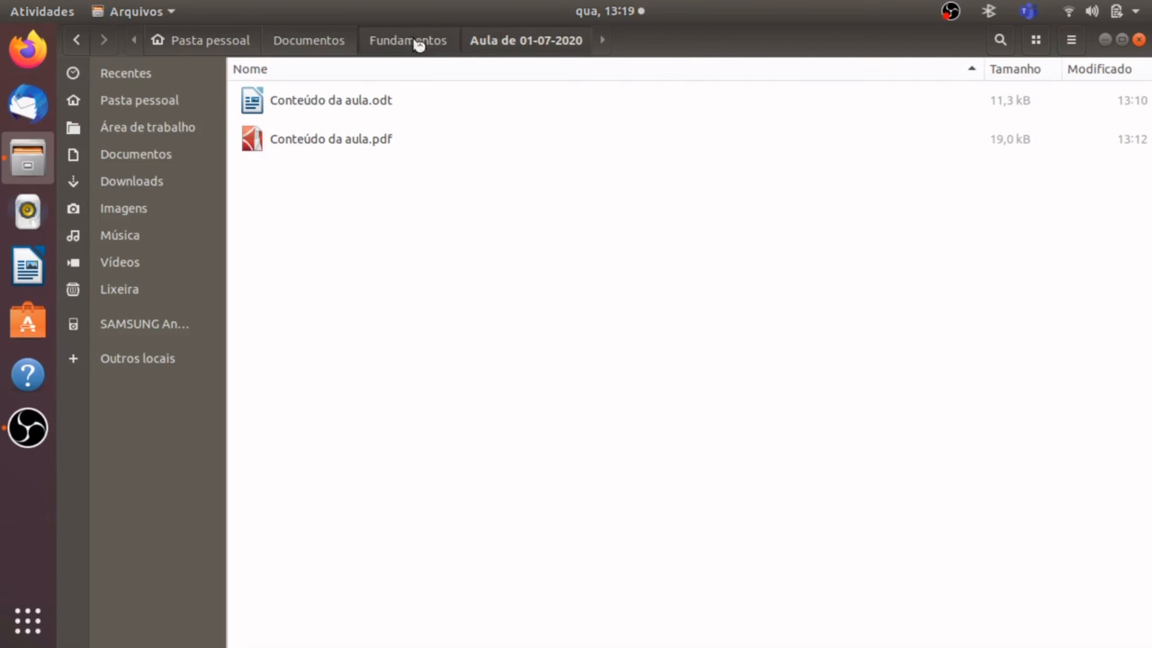
pyautogui.click(313, 38)
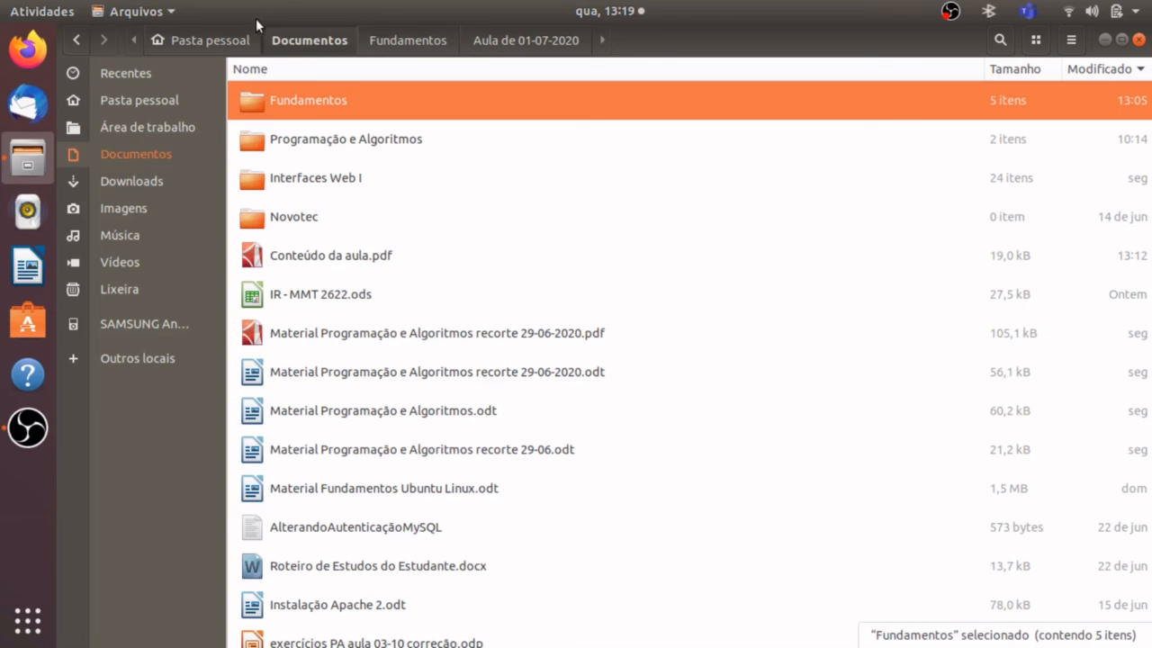
pyautogui.click(229, 37)
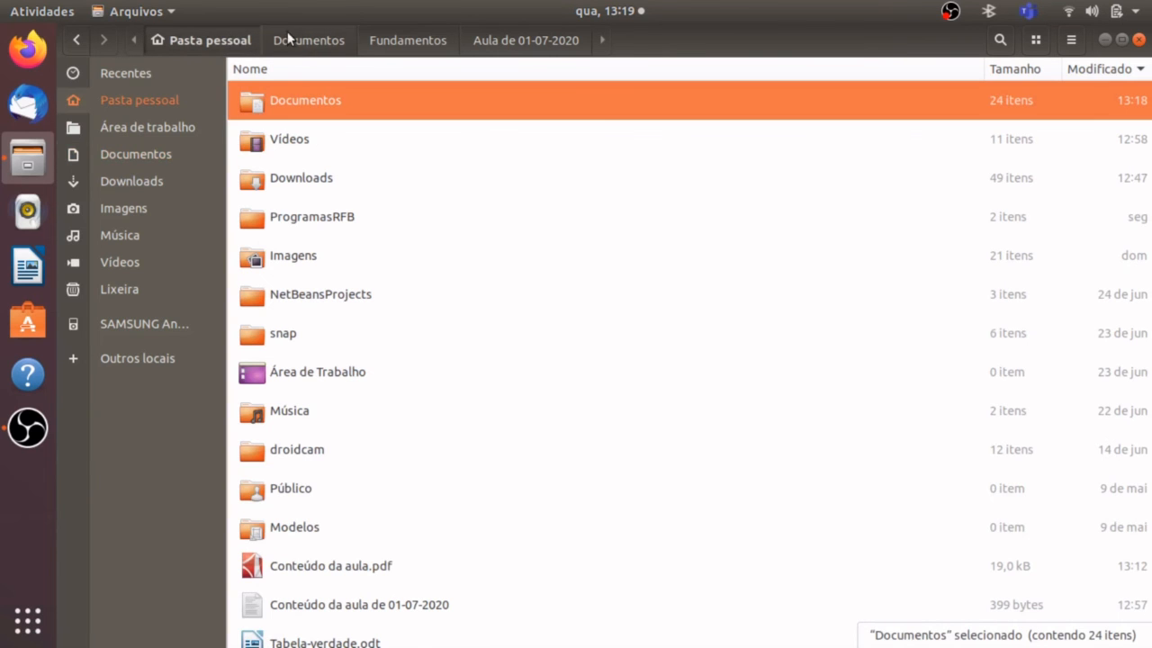
pyautogui.click(319, 49)
pyautogui.click(399, 37)
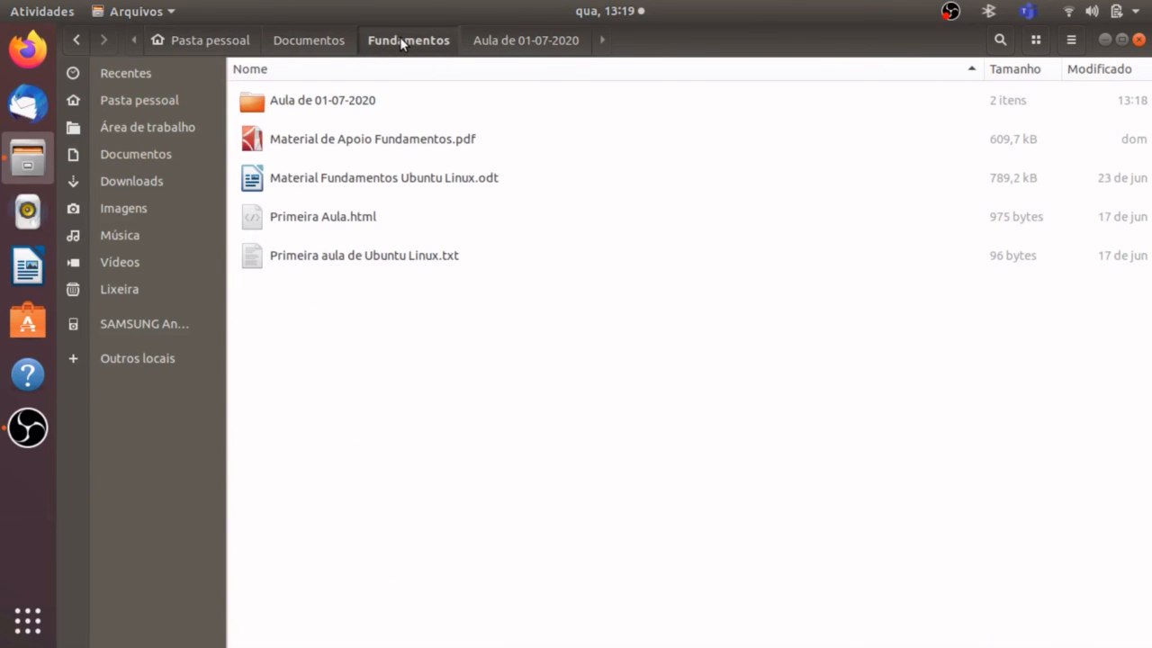
pyautogui.click(225, 37)
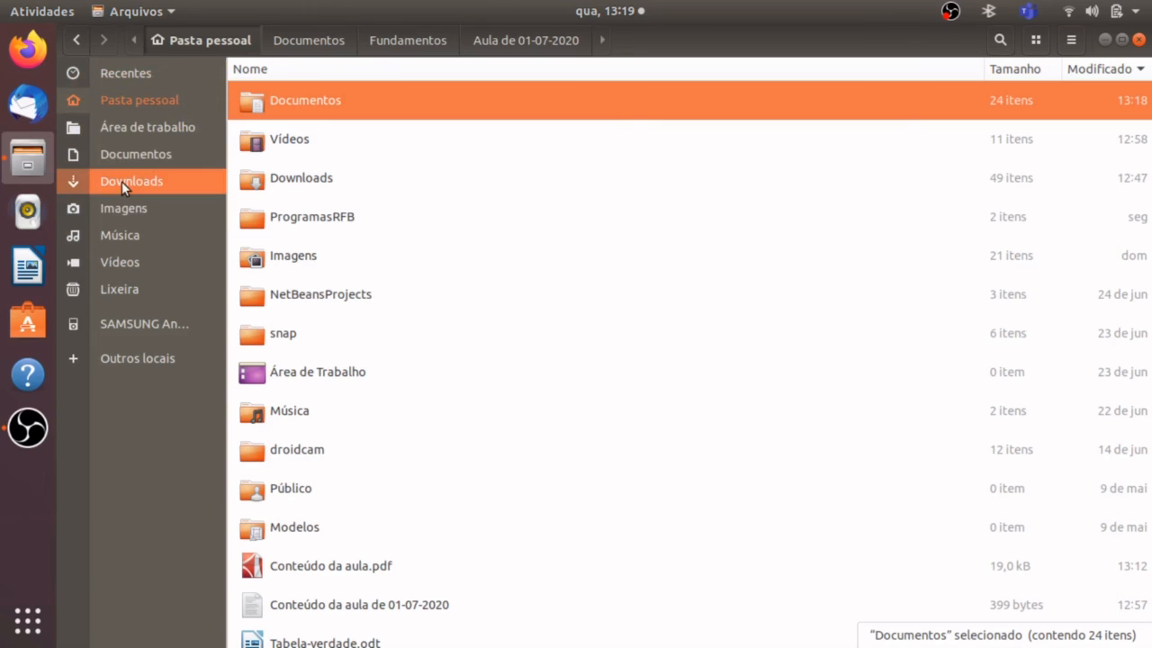
# View the "Downloads" and "Documentos" folders and close the file manager window.
pyautogui.click(160, 181)
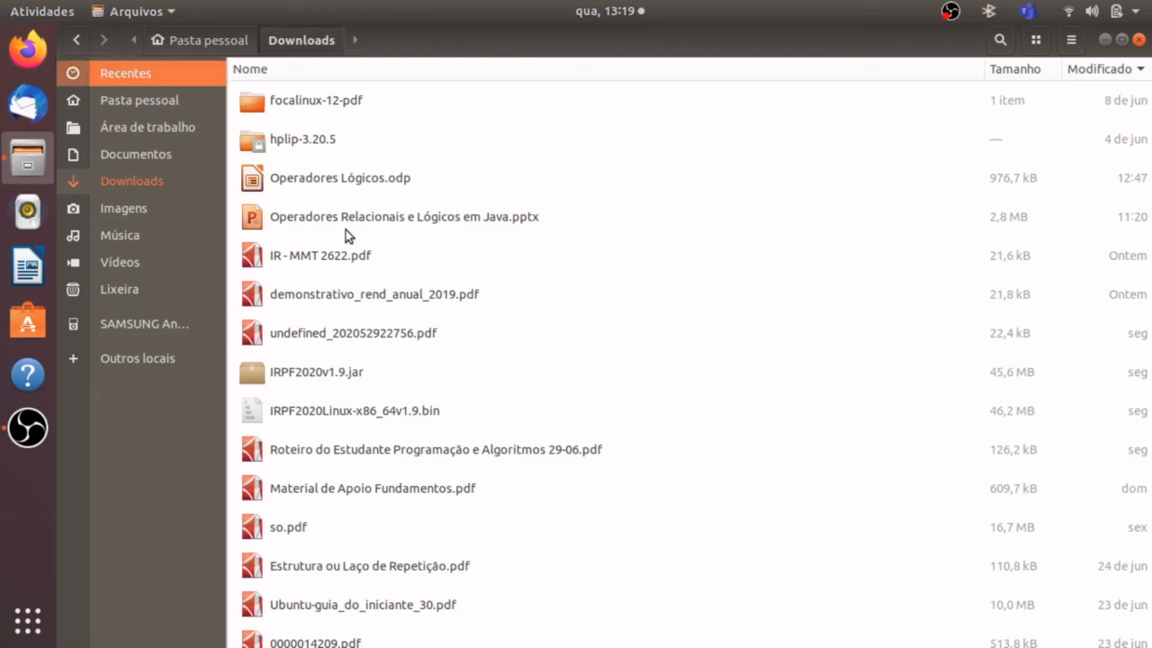
pyautogui.click(130, 162)
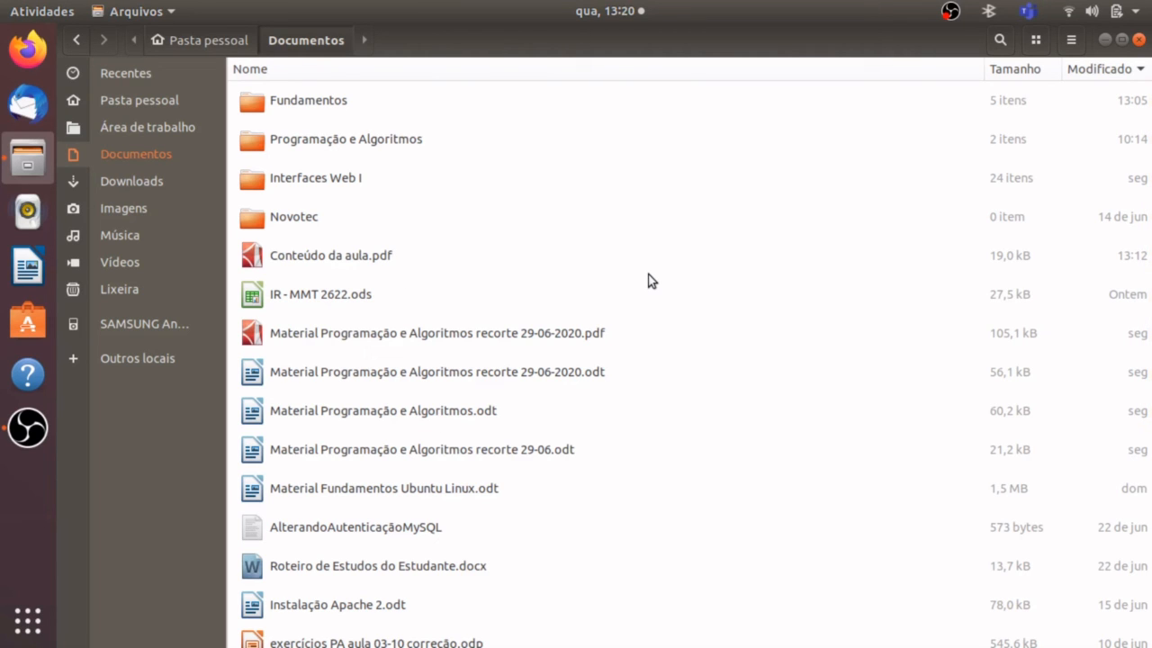
pyautogui.click(1138, 39)
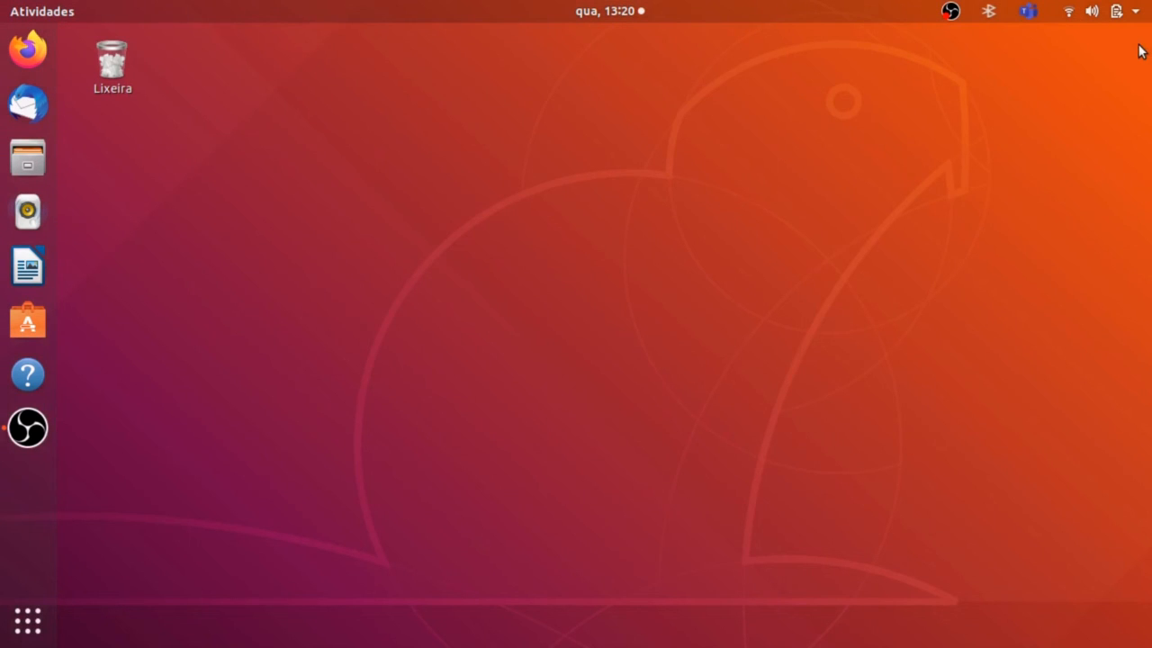